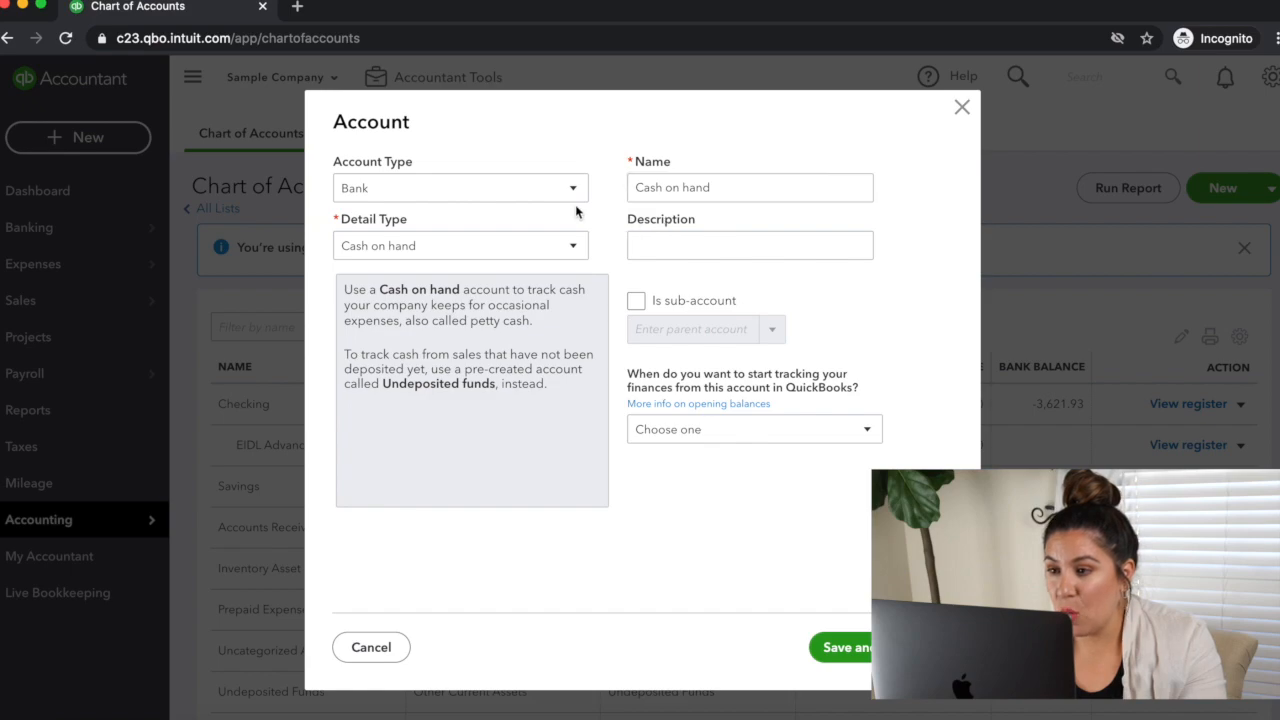
Step: Set the new bank account's detail type to Checking and name it EIDL Loan
click(522, 248)
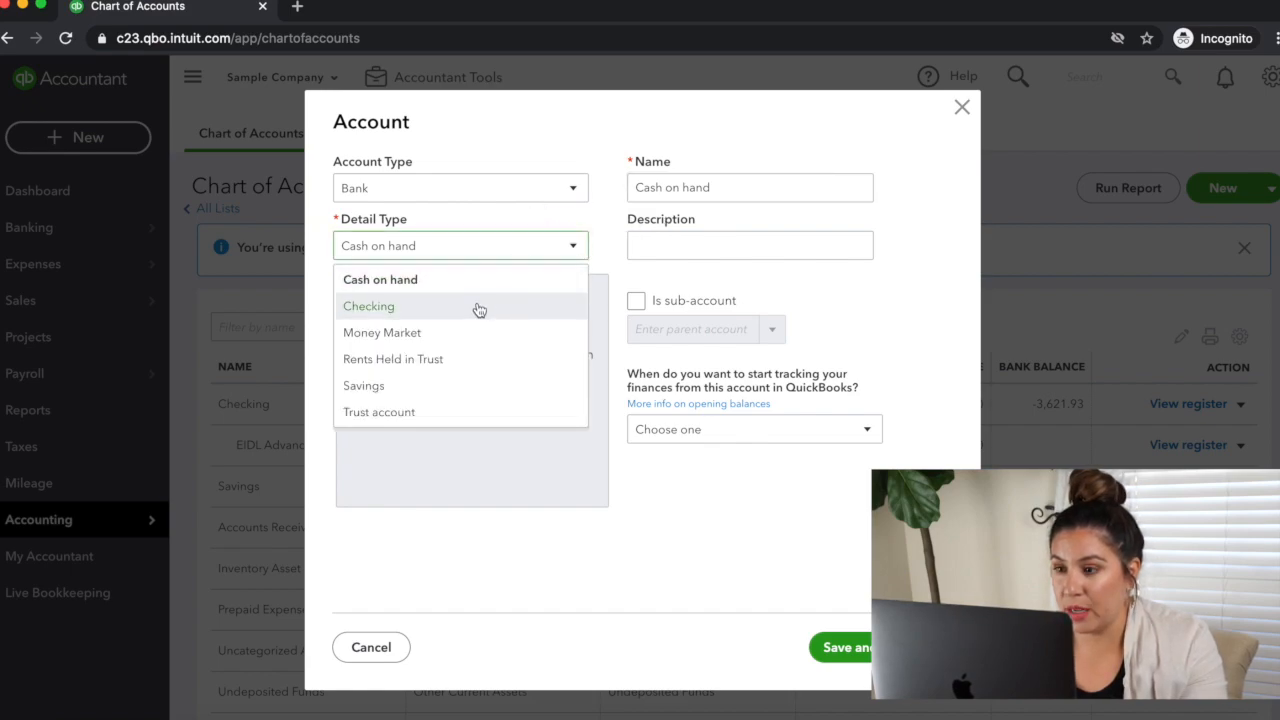
click(480, 306)
double_click(680, 188)
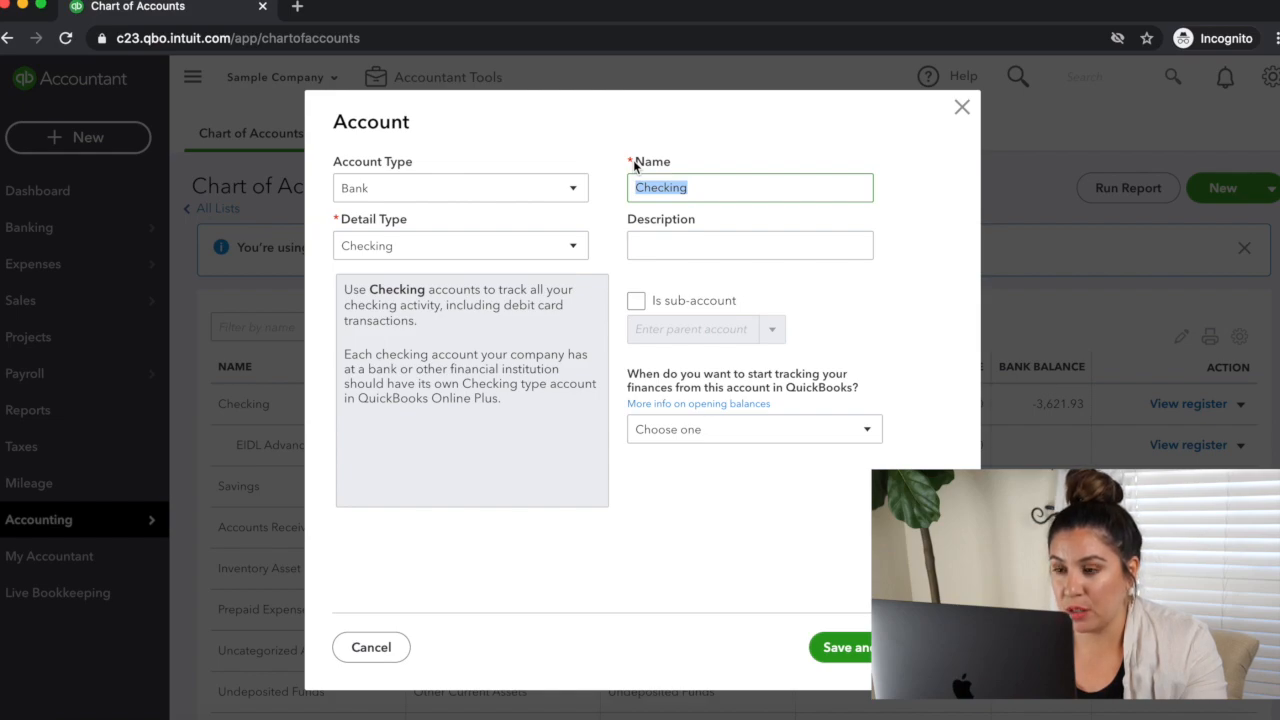
text(EI)
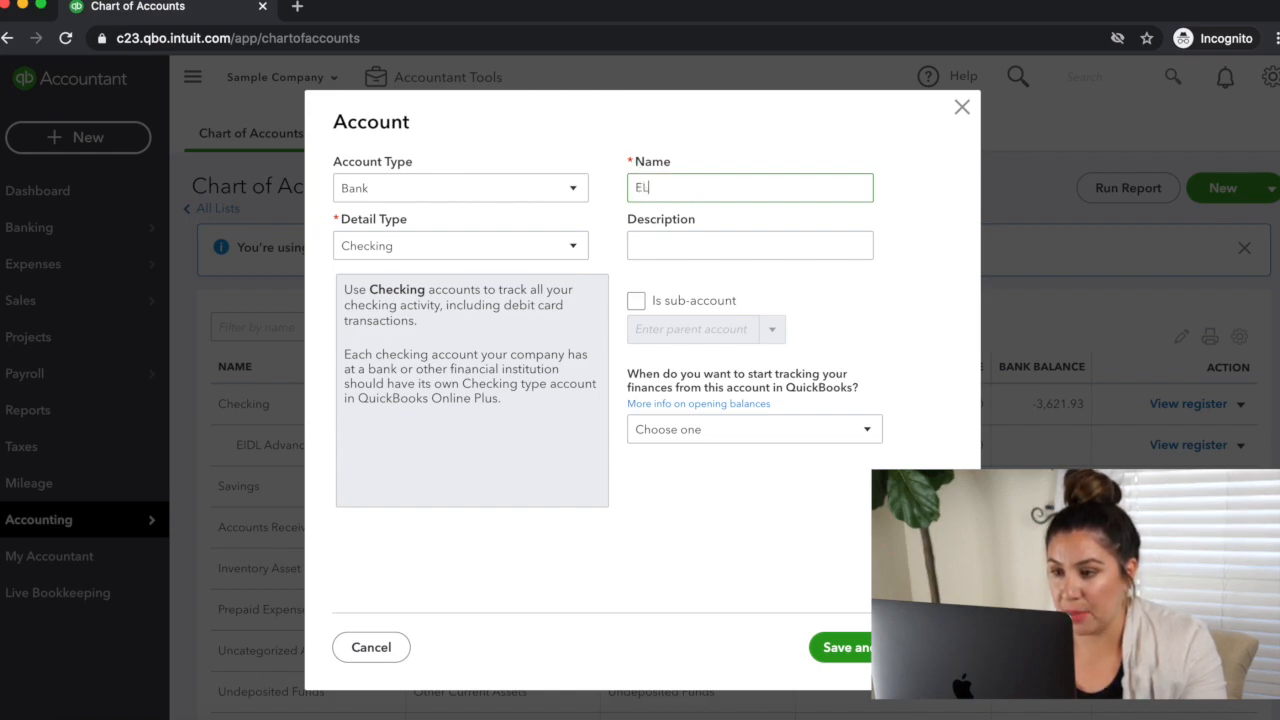
text(IDL Loan)
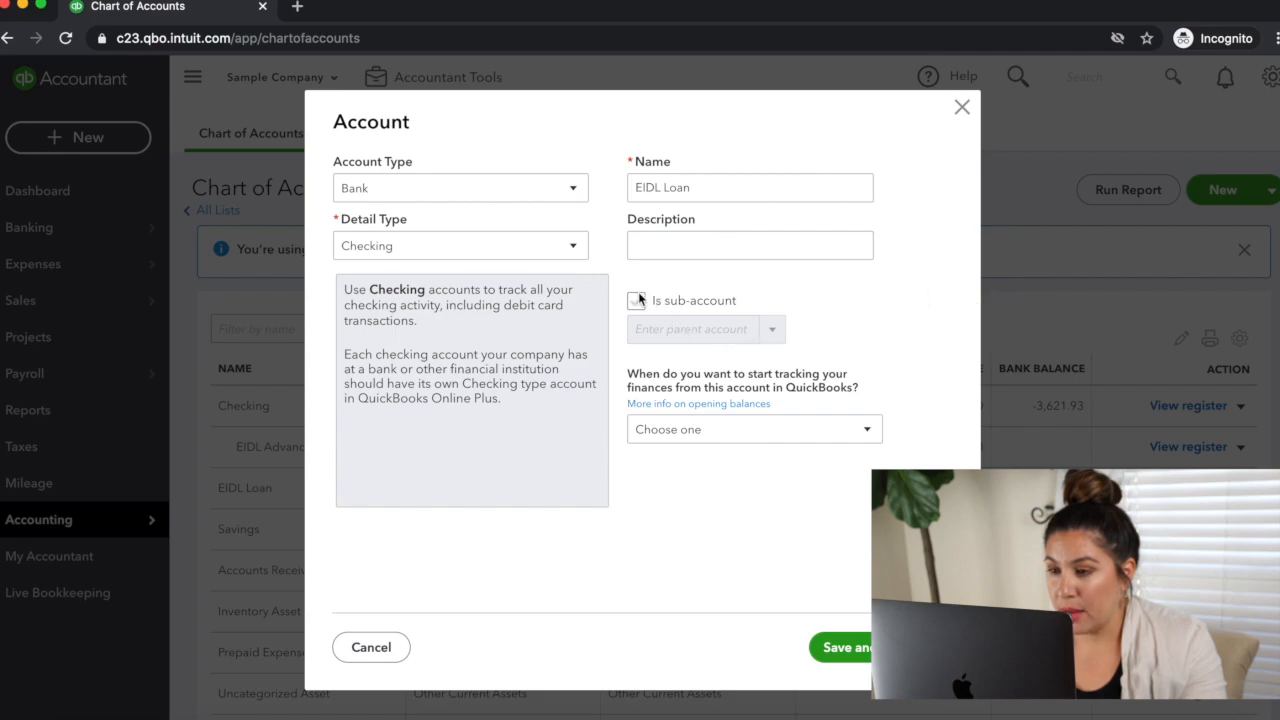
Step: Make the EIDL Loan bank account a sub-account of Checking and save it
click(636, 299)
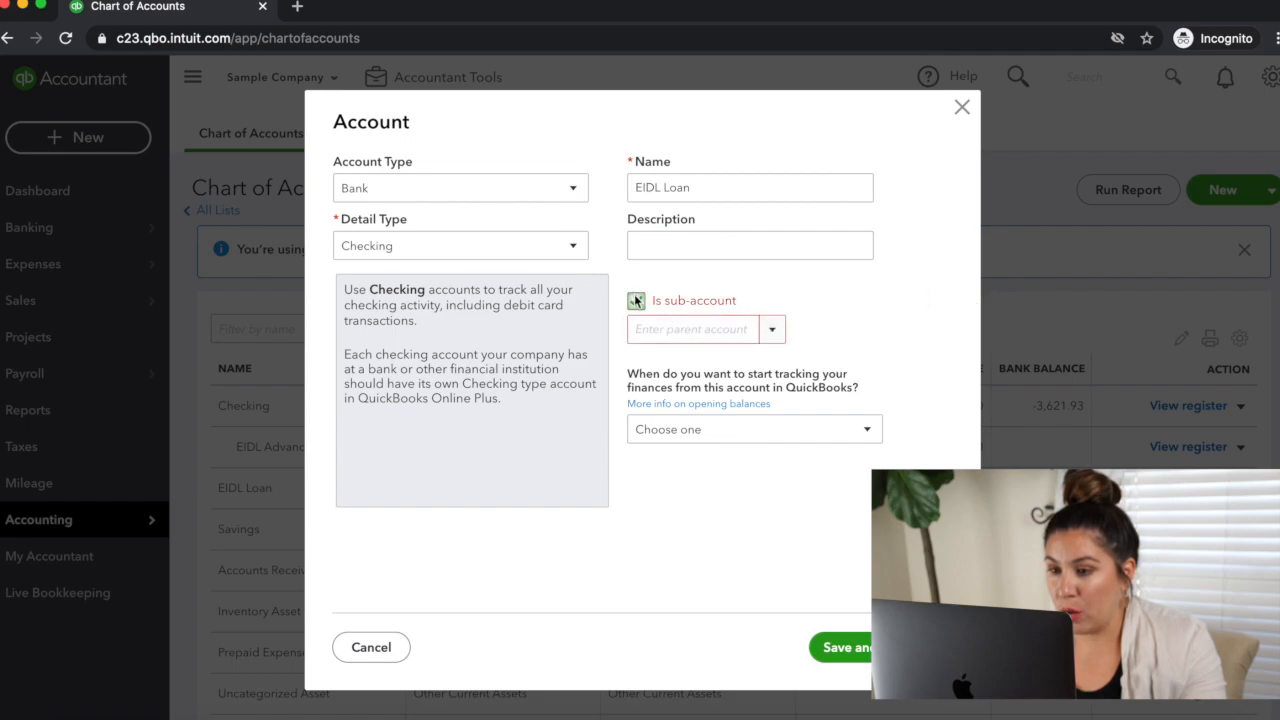
click(770, 330)
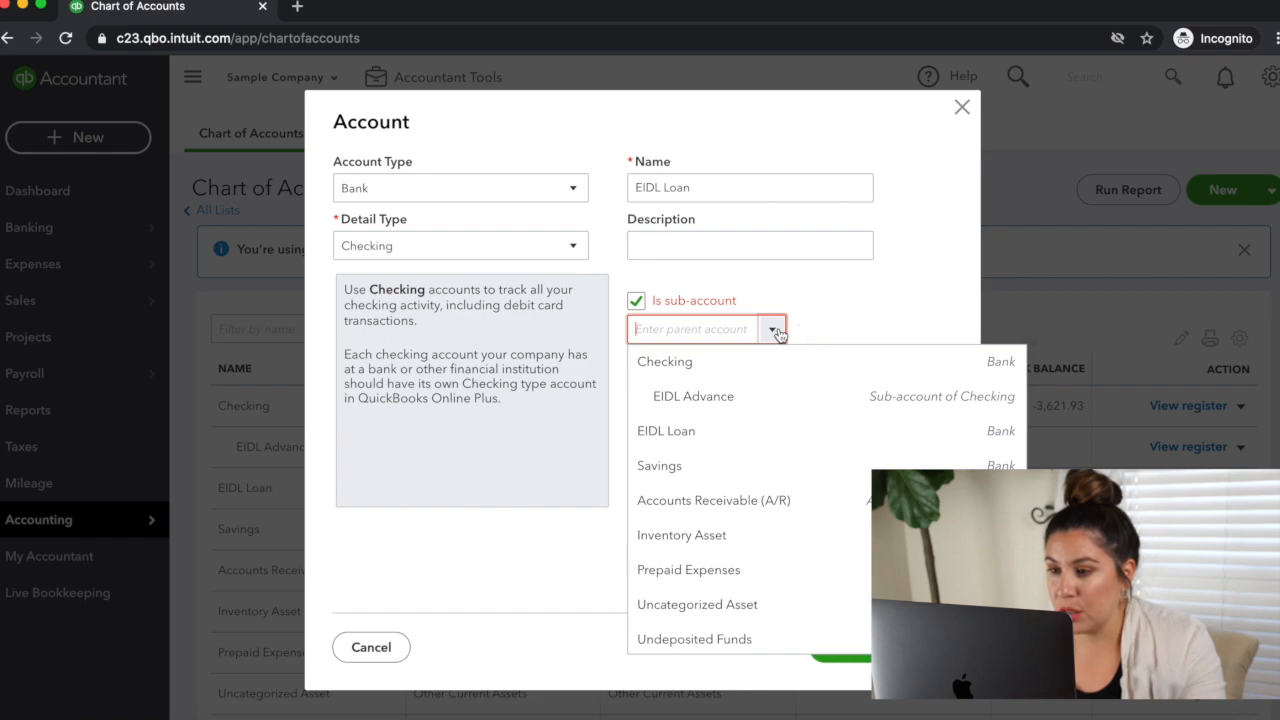
click(721, 369)
click(858, 647)
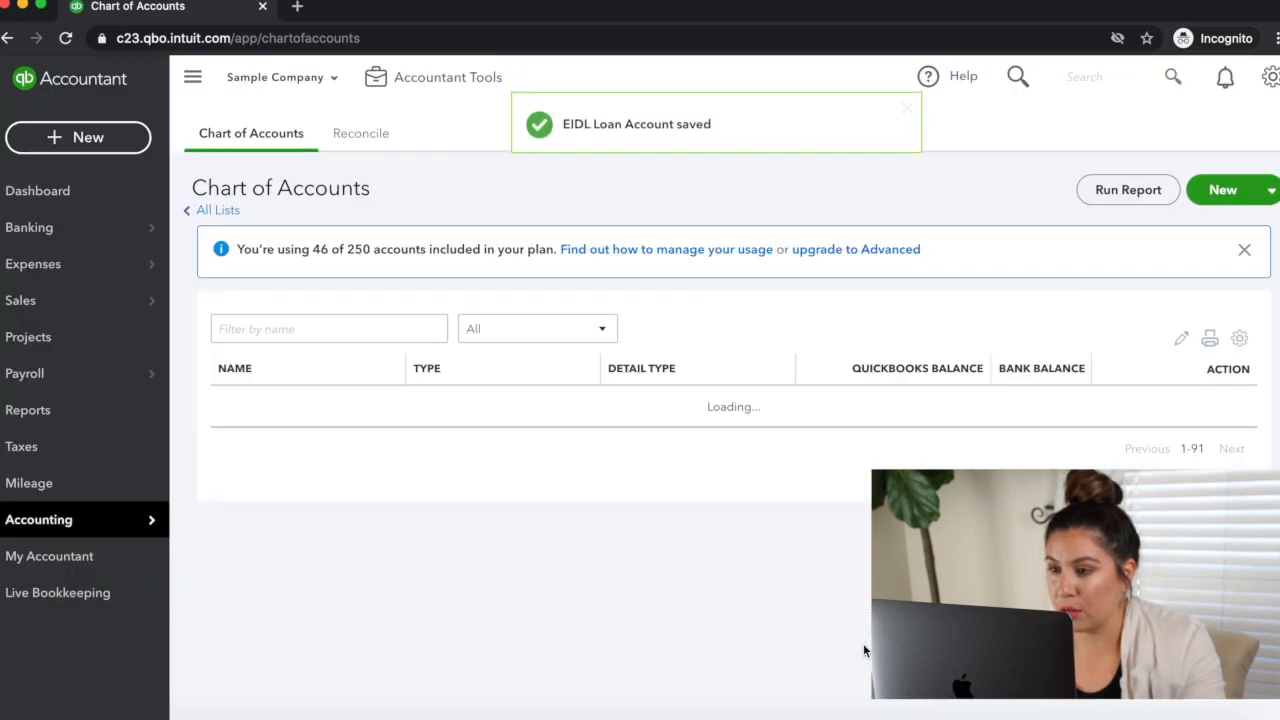
Step: Start another new account with type Long Term Liabilities and detail type Notes Payable
scroll(865, 651, down, 5)
scroll(847, 429, up, 3)
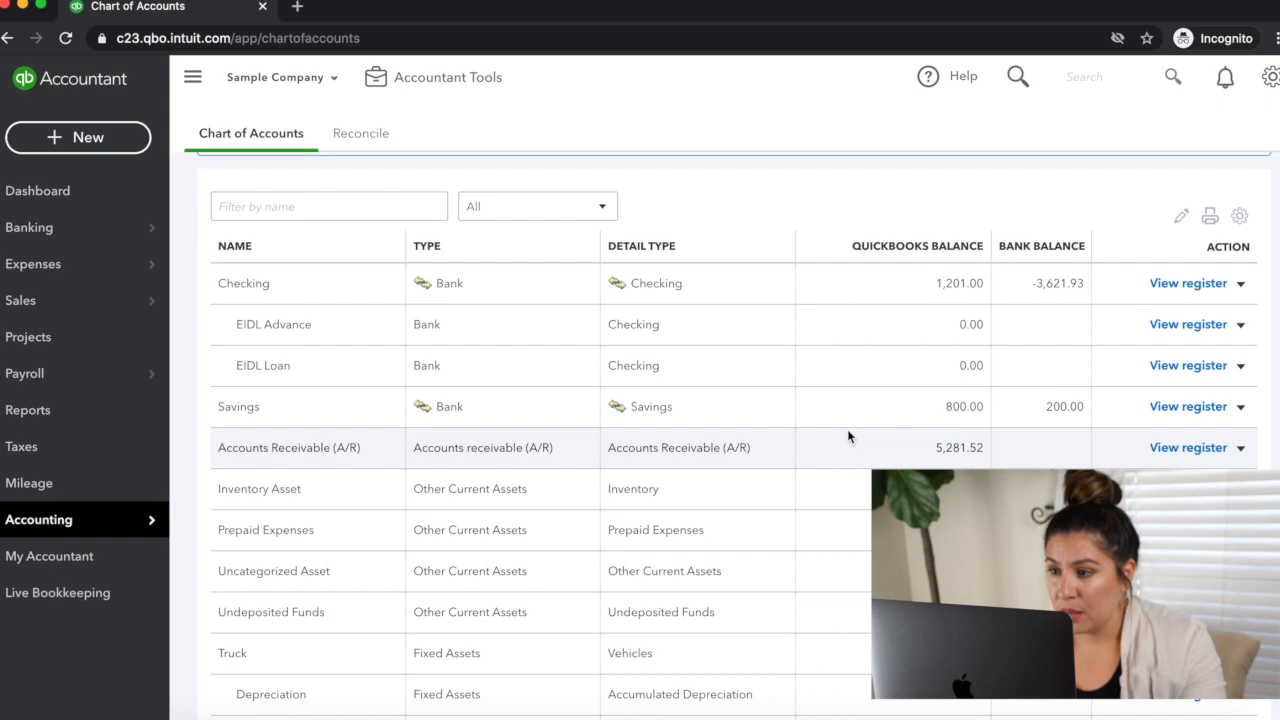
scroll(857, 380, up, 2)
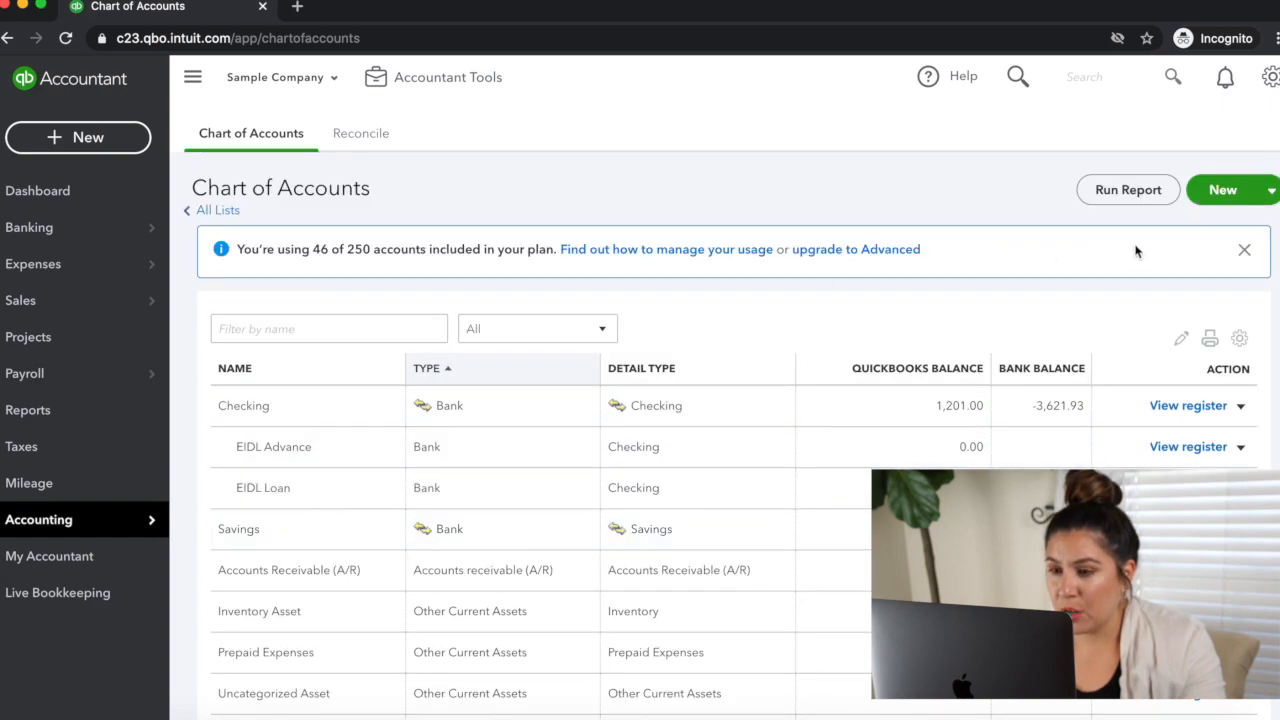
click(1206, 192)
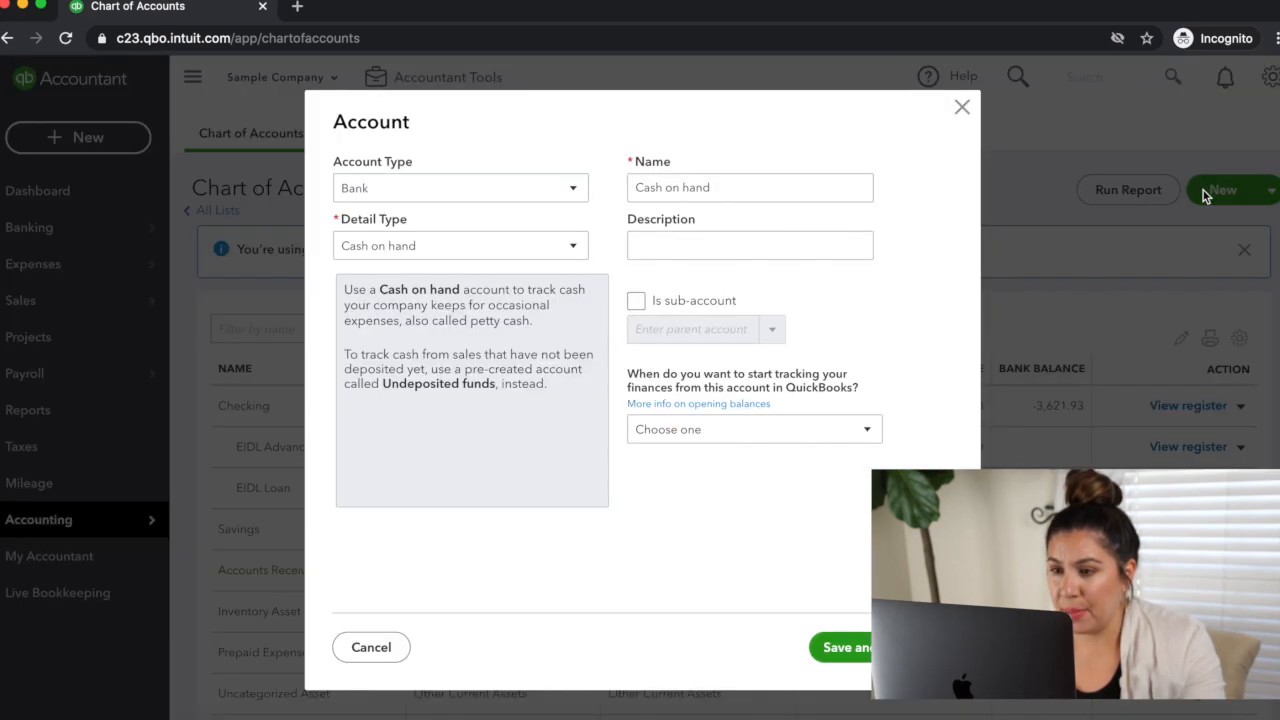
click(552, 189)
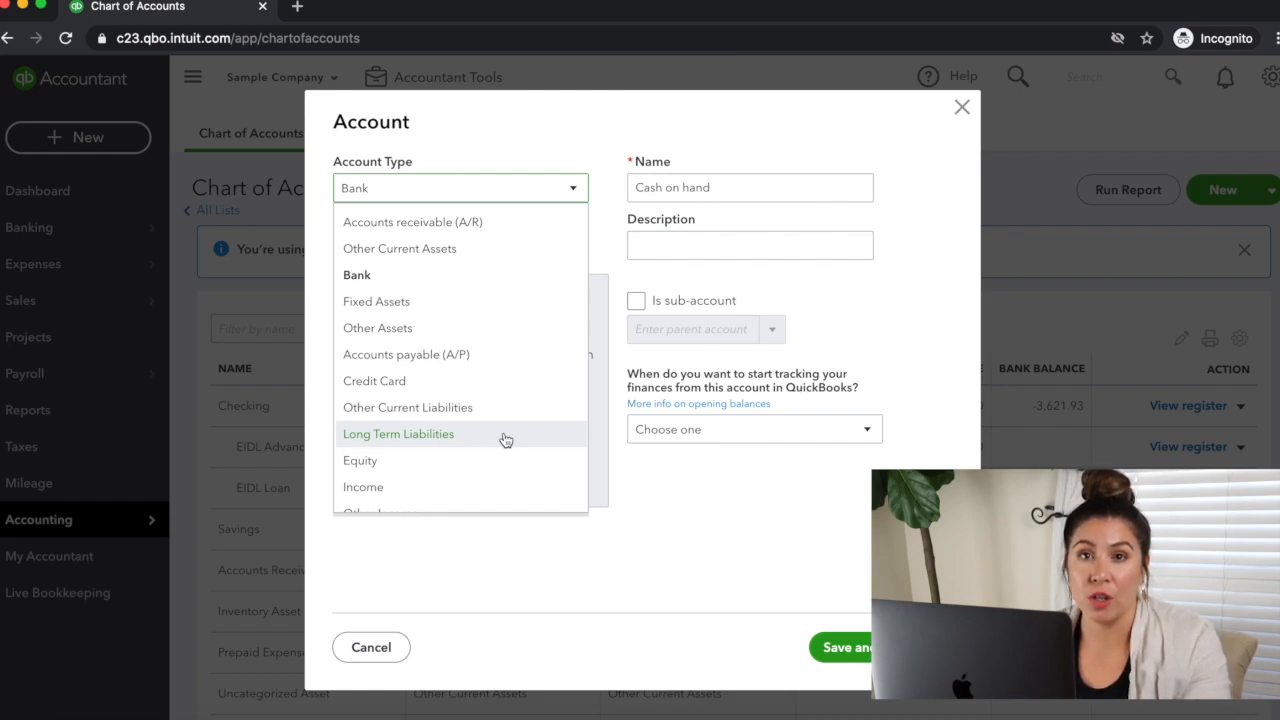
click(505, 440)
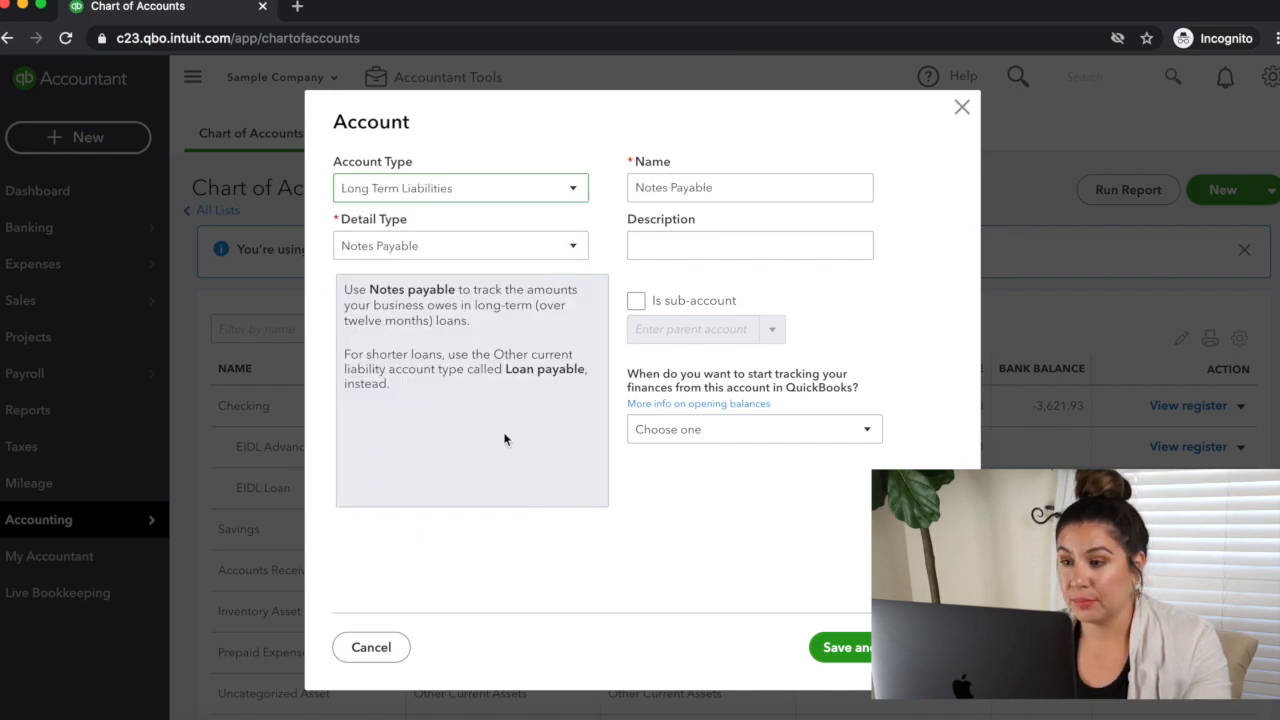
click(490, 252)
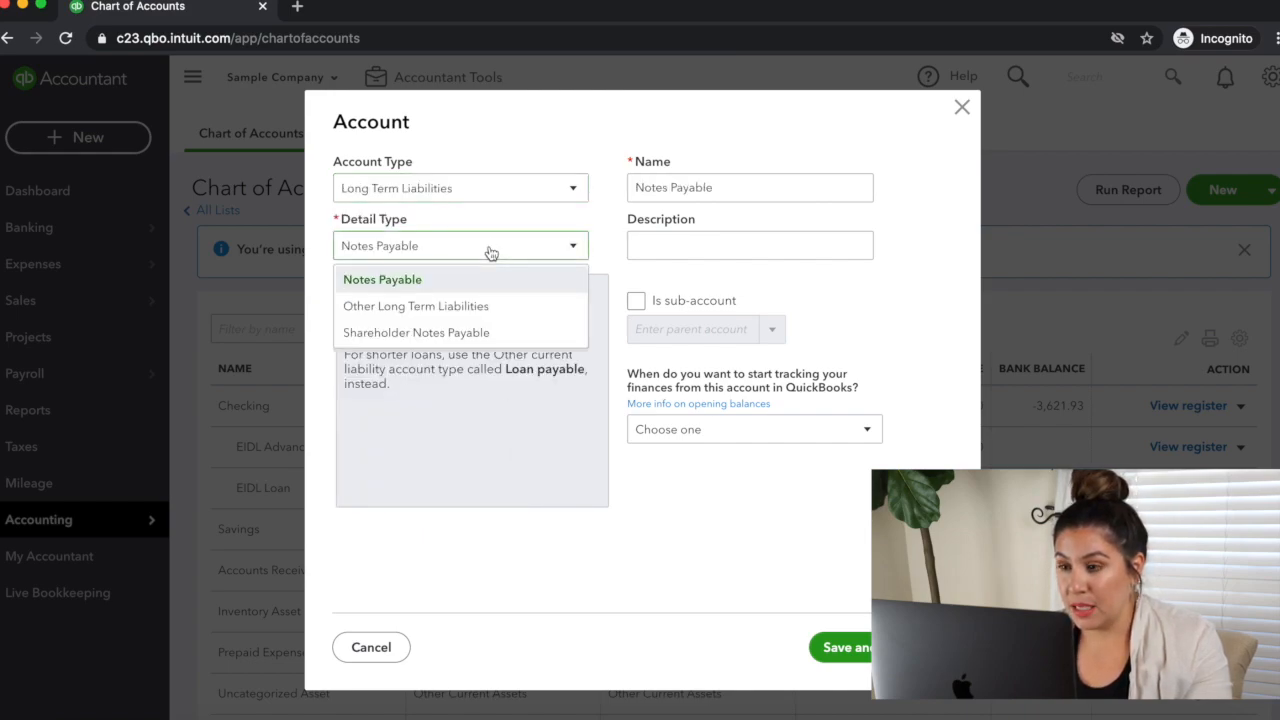
click(490, 252)
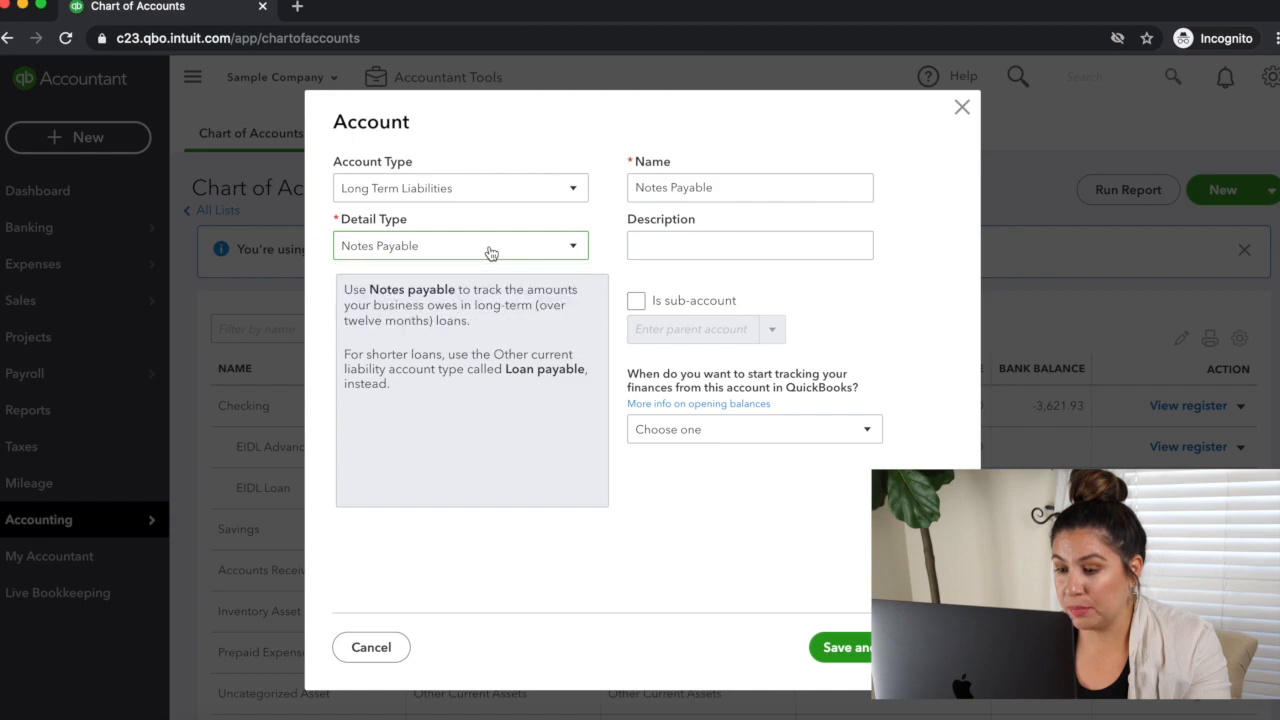
Step: Name the long-term liability account EIDL Loan and save it
triple_click(635, 186)
click(638, 188)
text(EIDL)
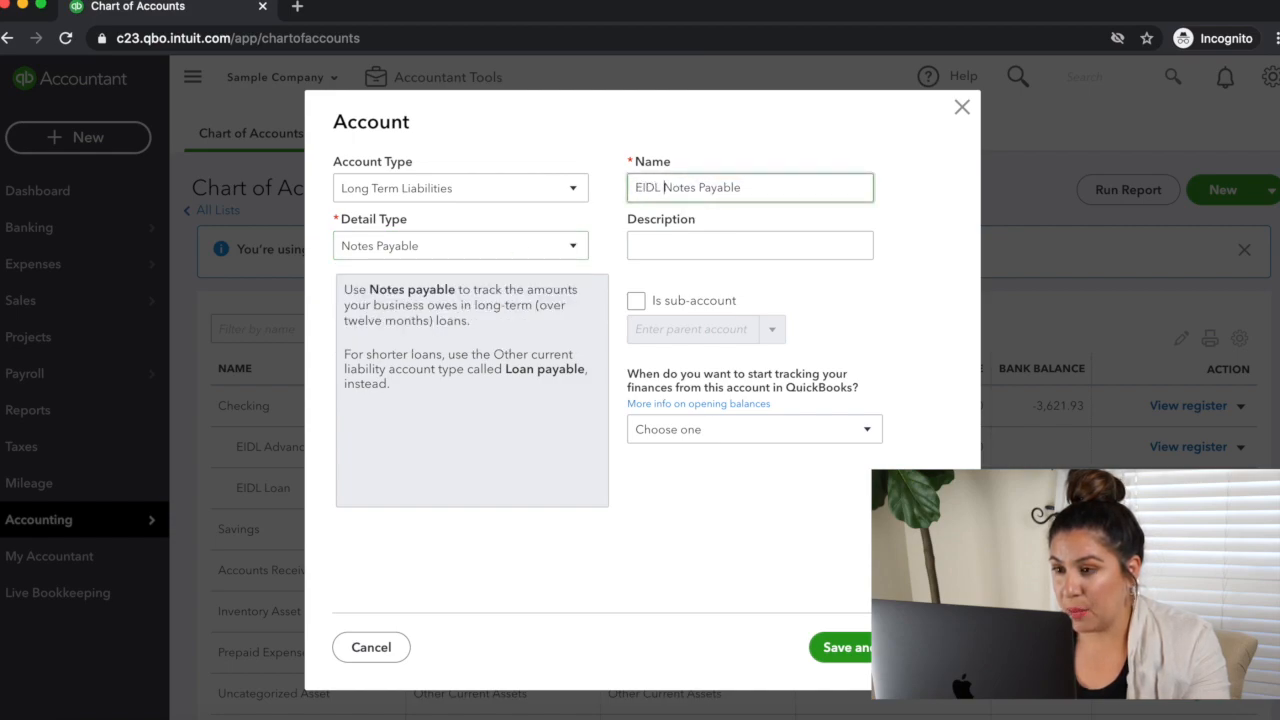
drag(663, 187, 742, 187)
text(Loan)
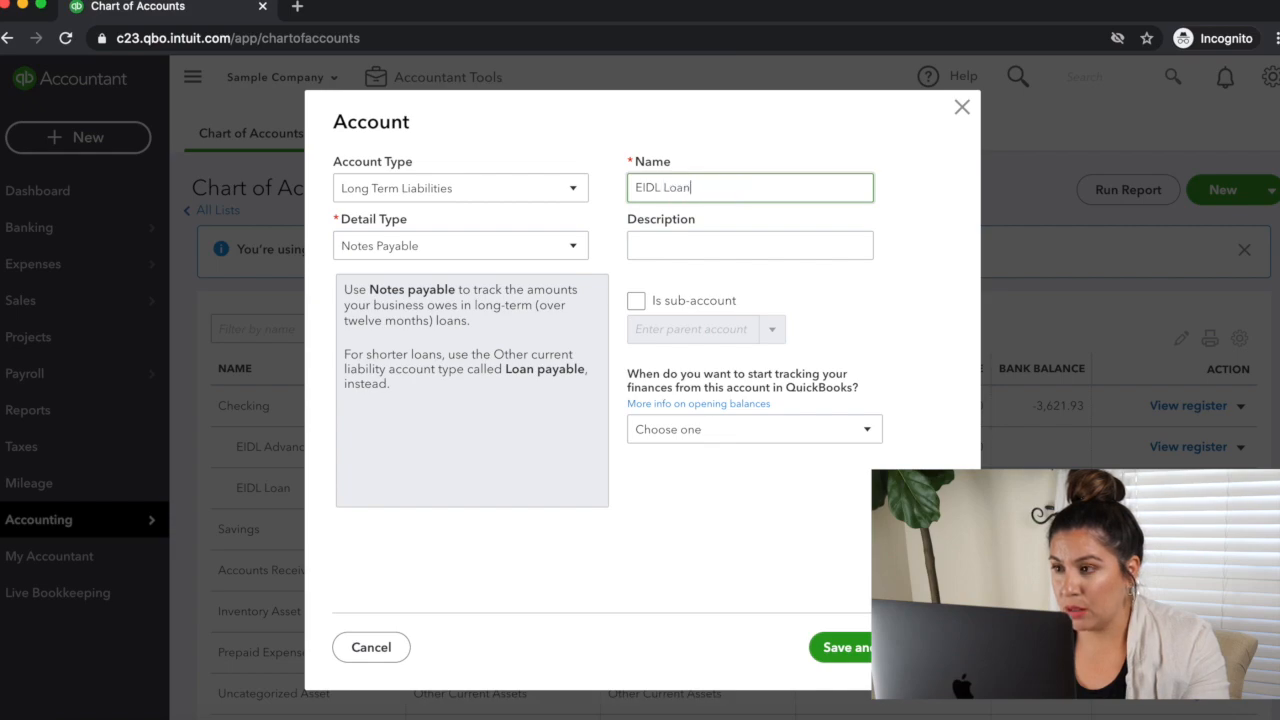
click(852, 648)
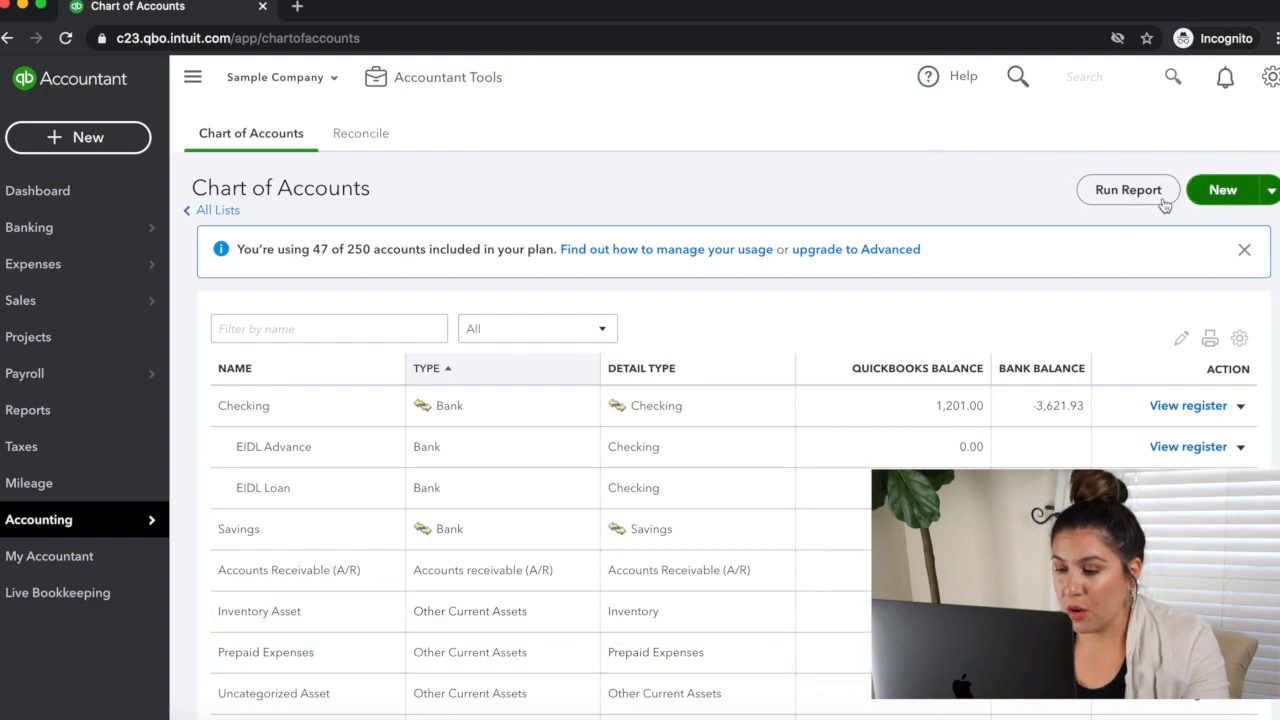
Step: Start a bank deposit into the EIDL Loan sub-account of Checking
click(108, 139)
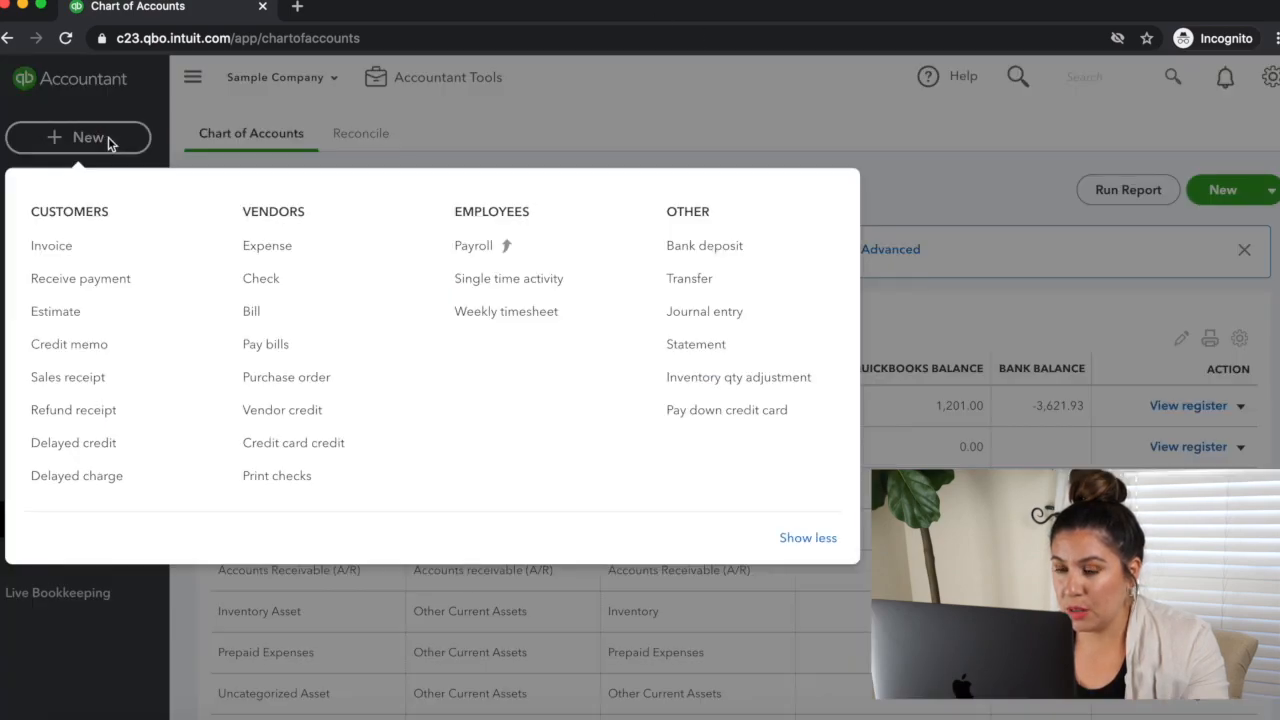
click(740, 256)
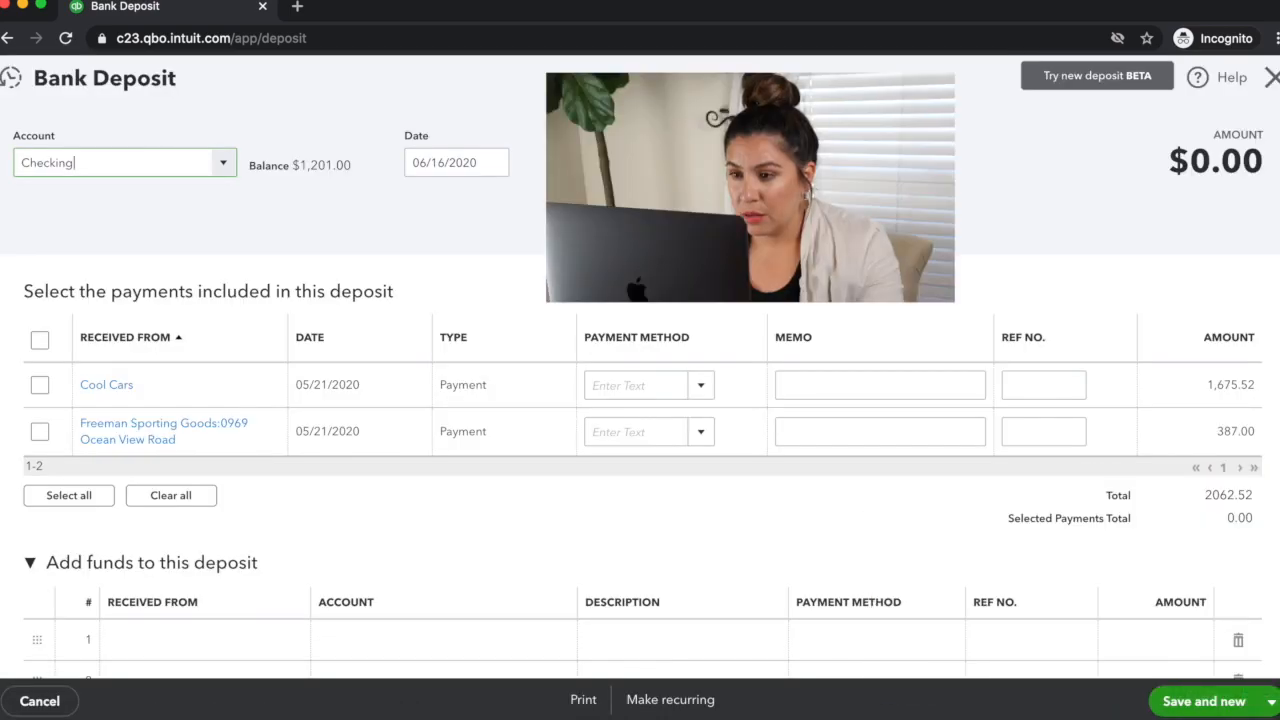
click(224, 165)
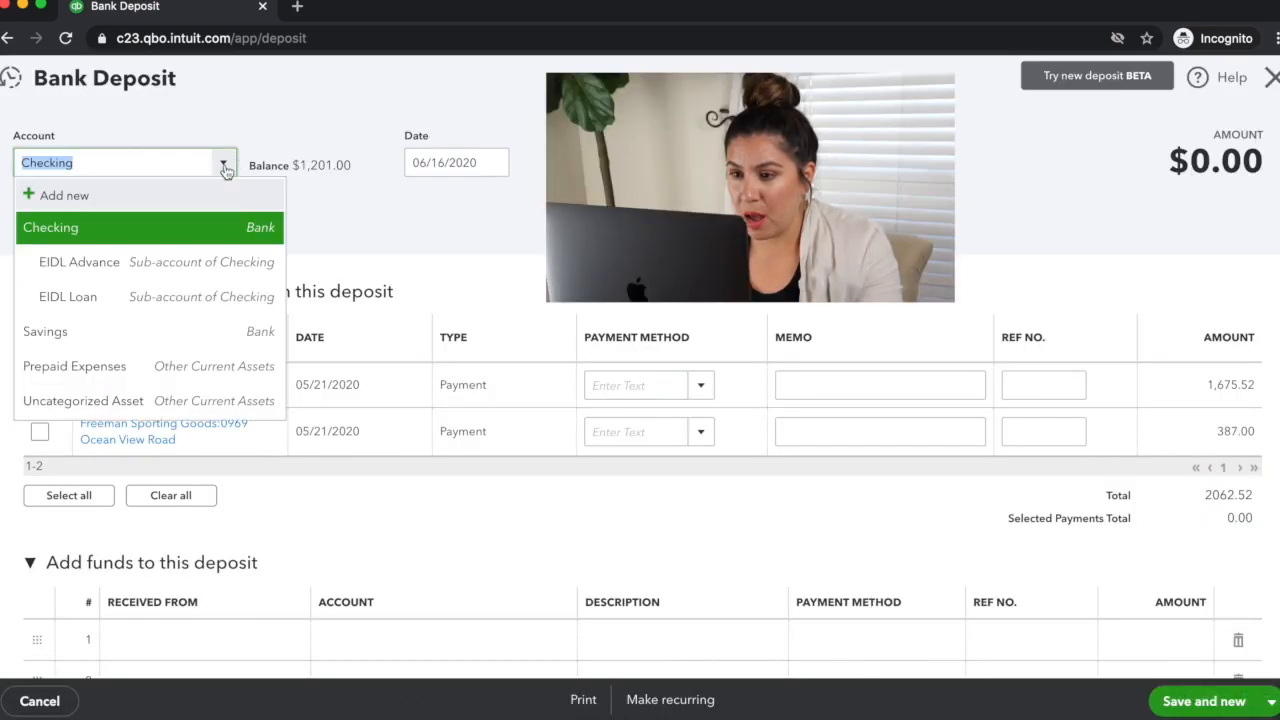
click(150, 297)
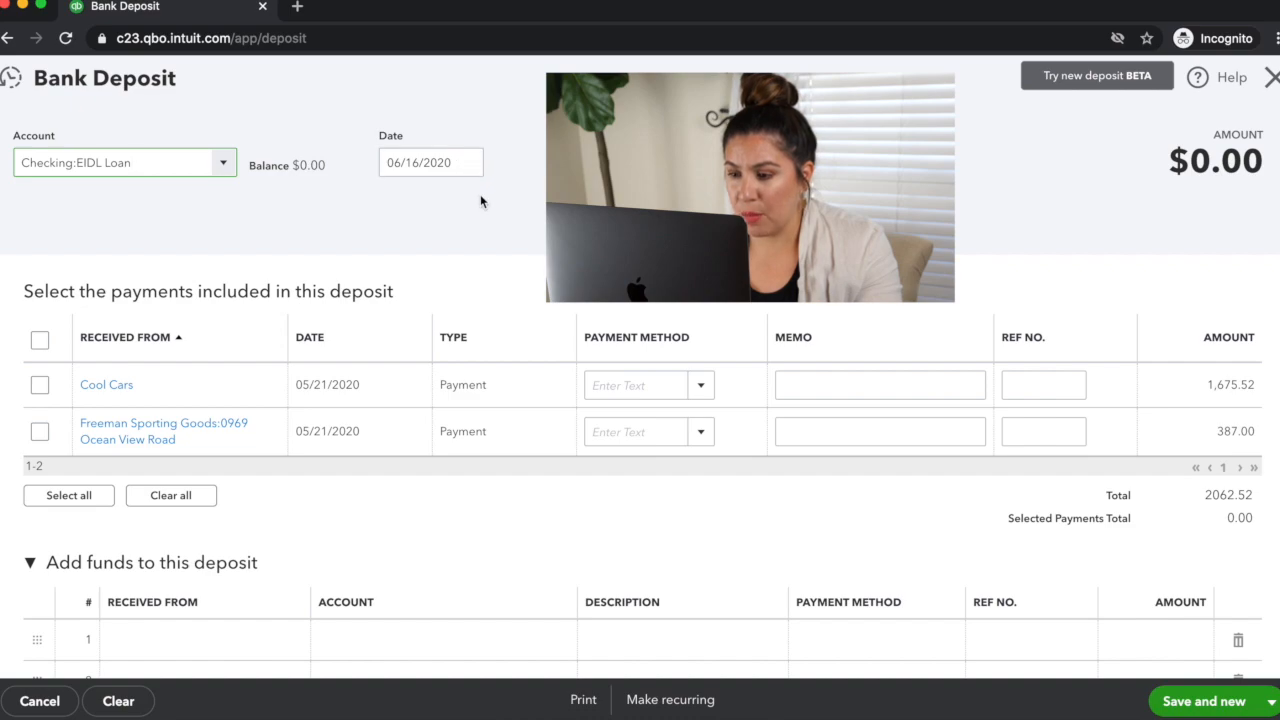
Step: Enter SBA as the payer on the first added-funds line and start adding it as a new name
scroll(480, 200, down, 3)
click(211, 483)
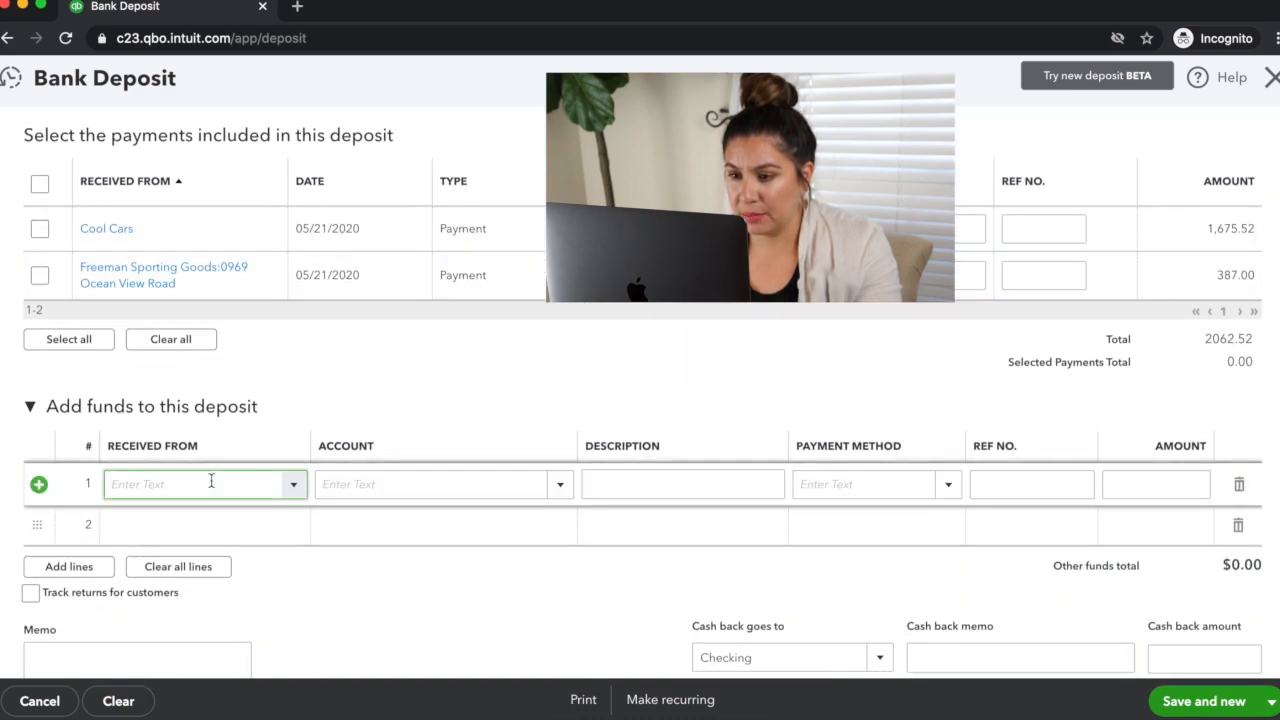
text(SBA)
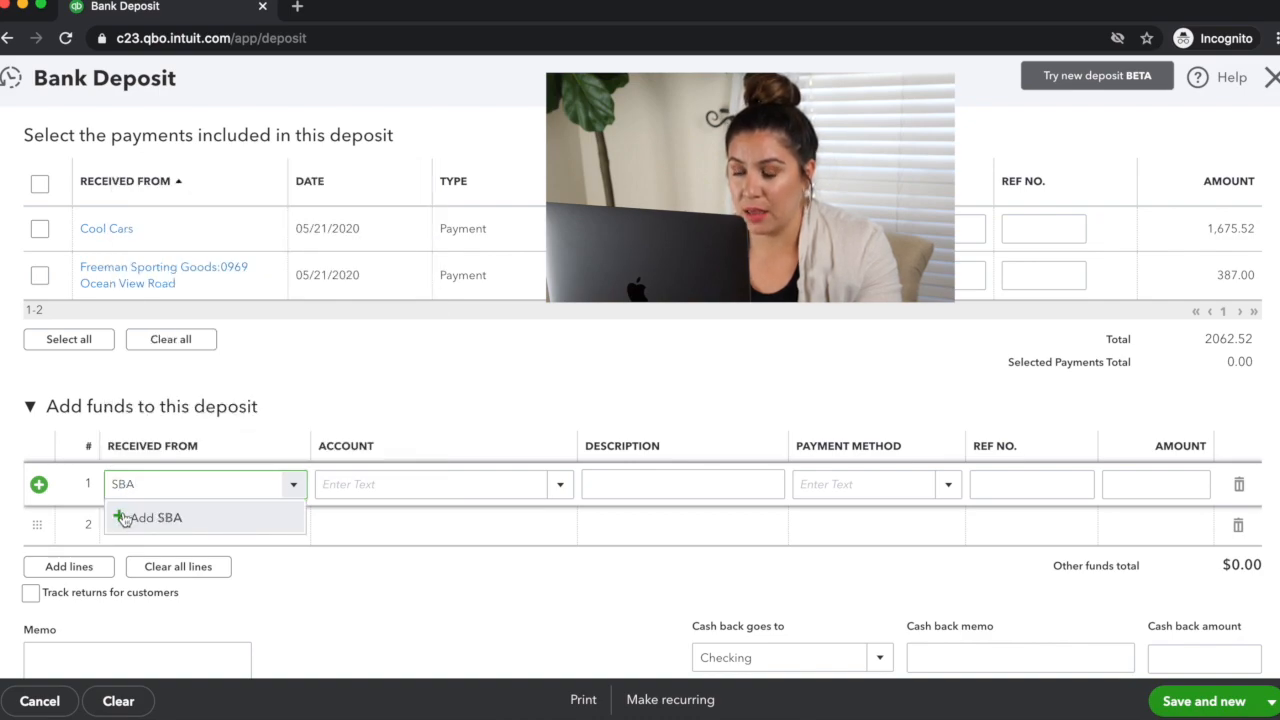
click(150, 518)
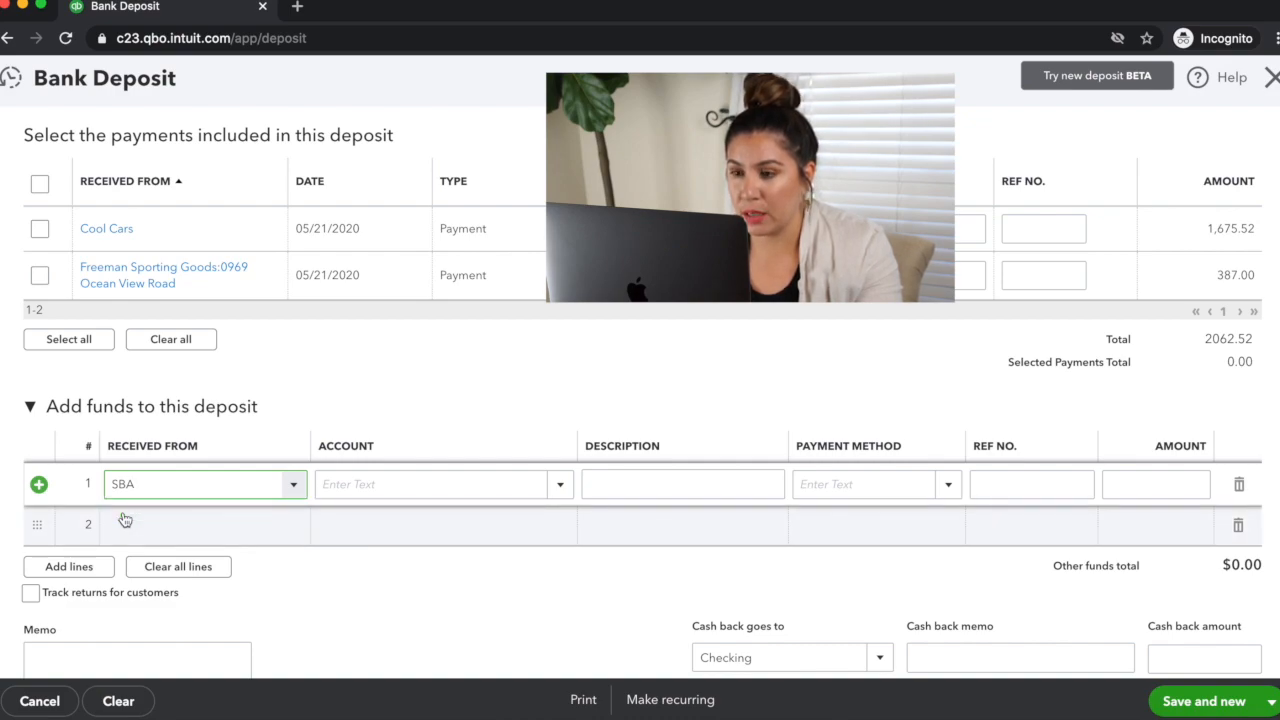
click(182, 486)
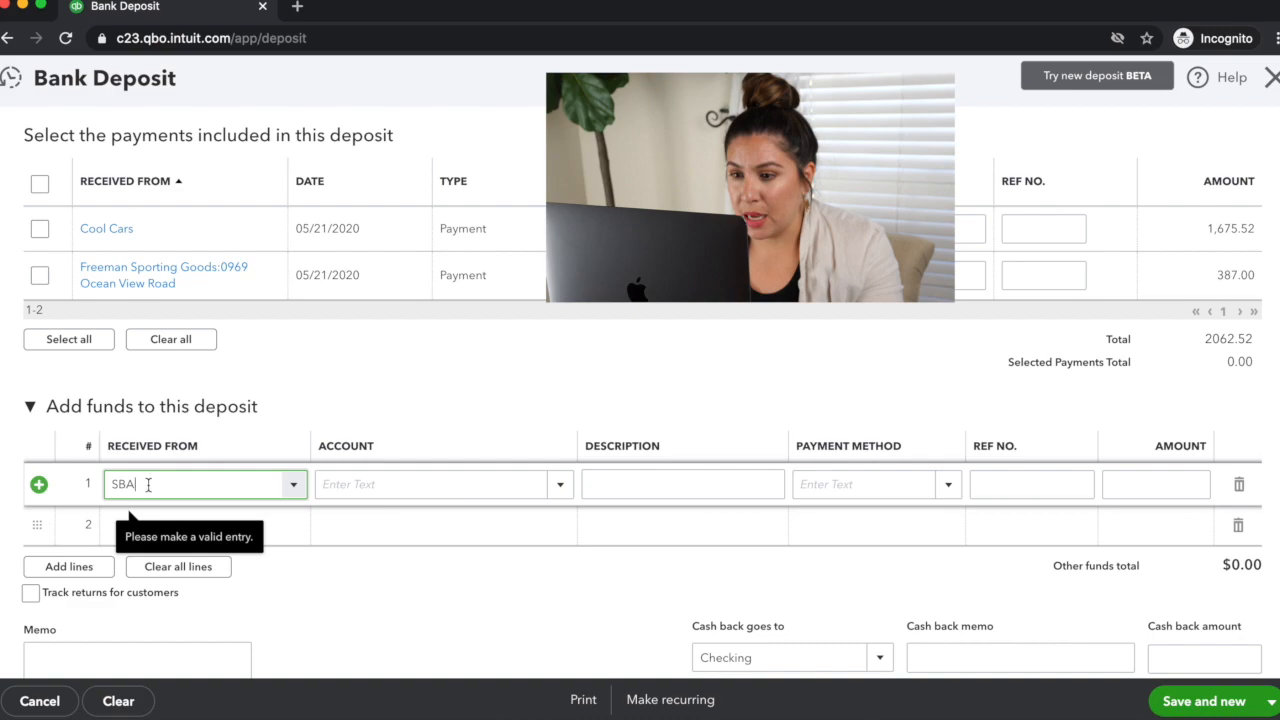
click(155, 524)
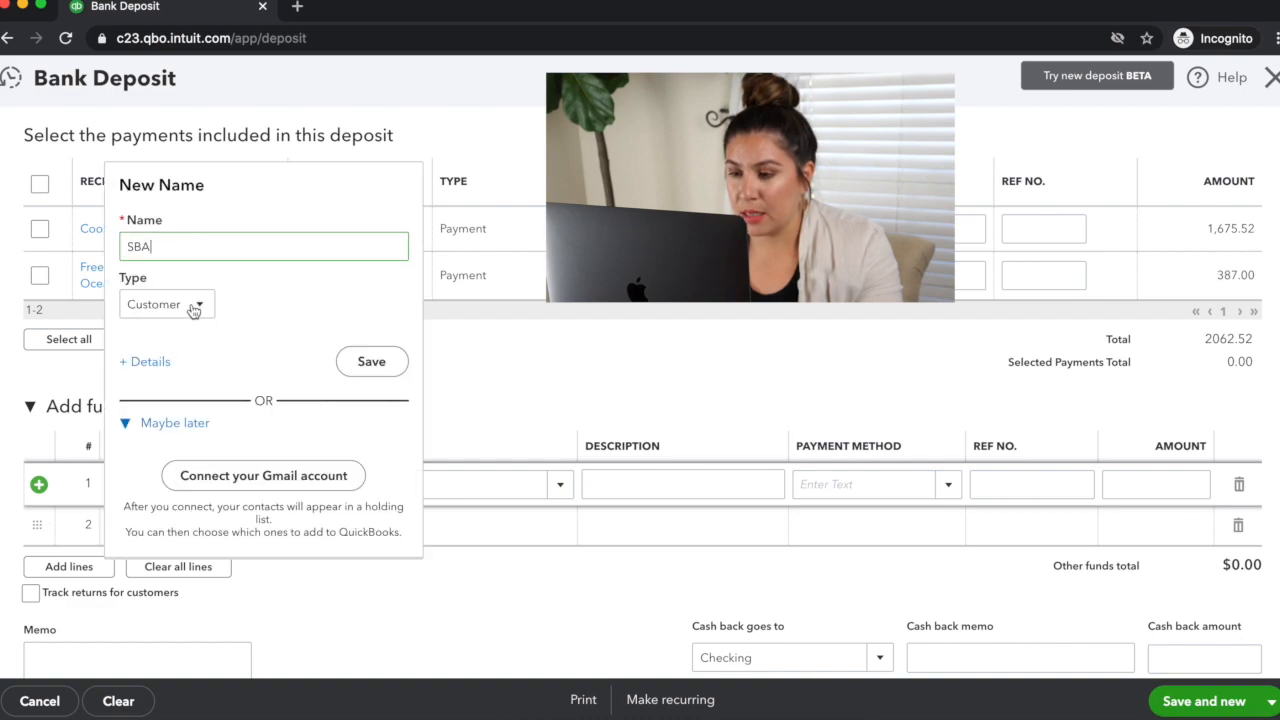
Step: Change the new payer's name to Small Business Administration, set its type to Vendor, and save it
key(BackSpace)
key(BackSpace)
text(mall Business Admin)
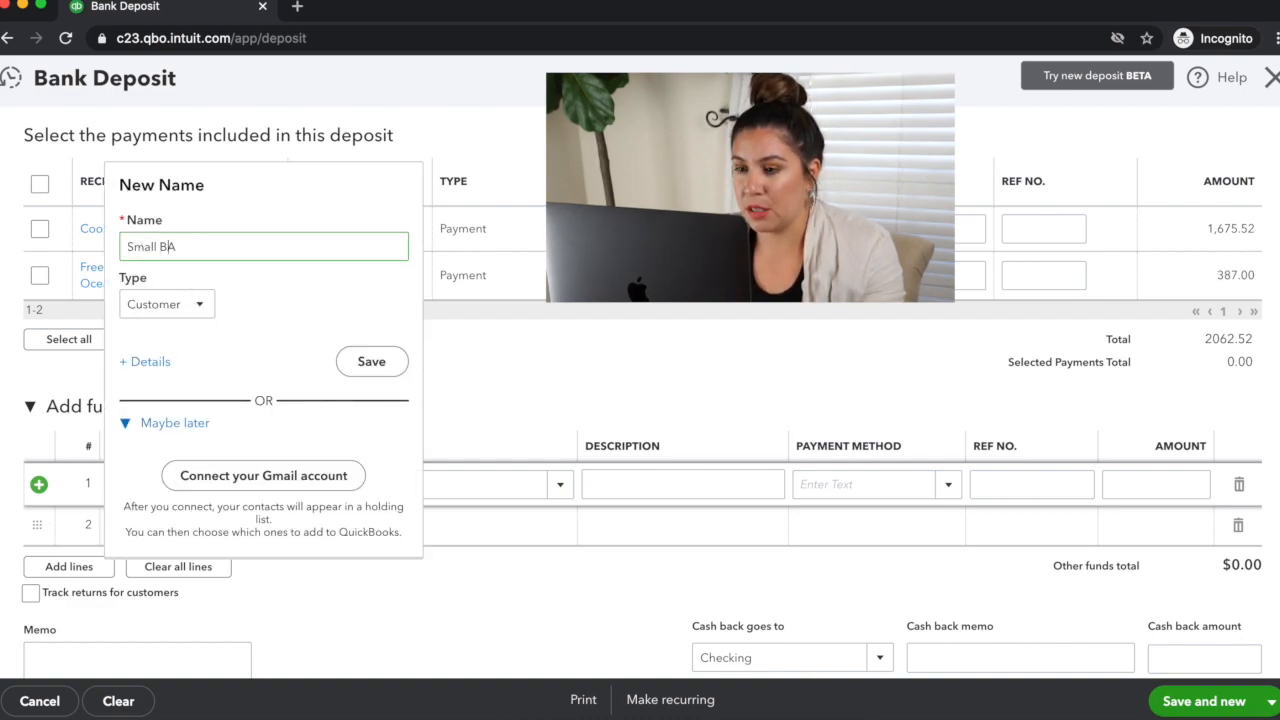
text(istration)
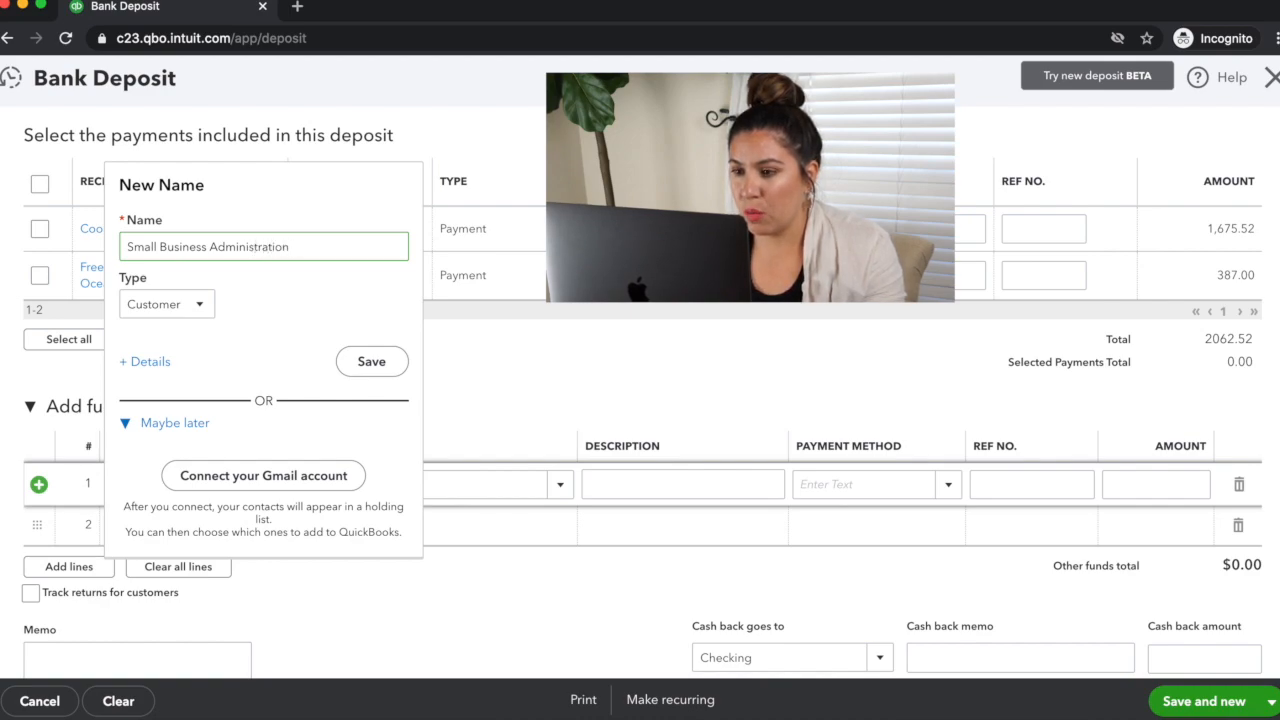
click(205, 311)
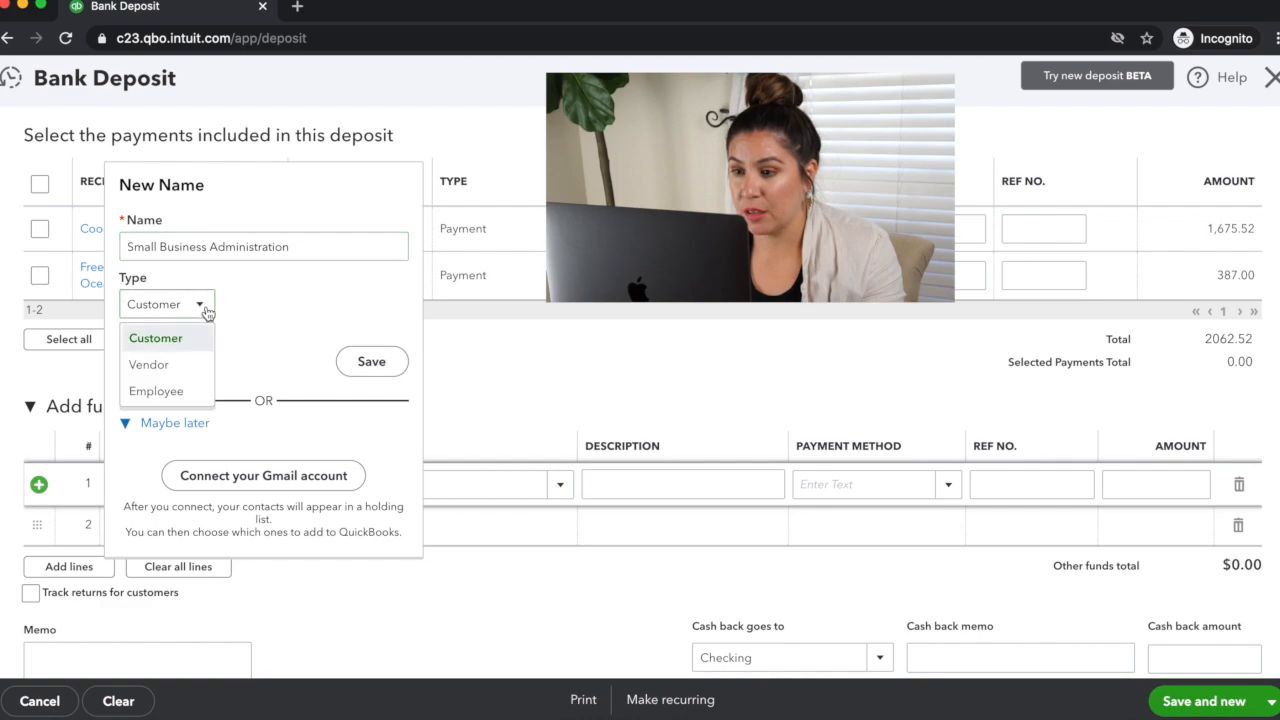
click(184, 366)
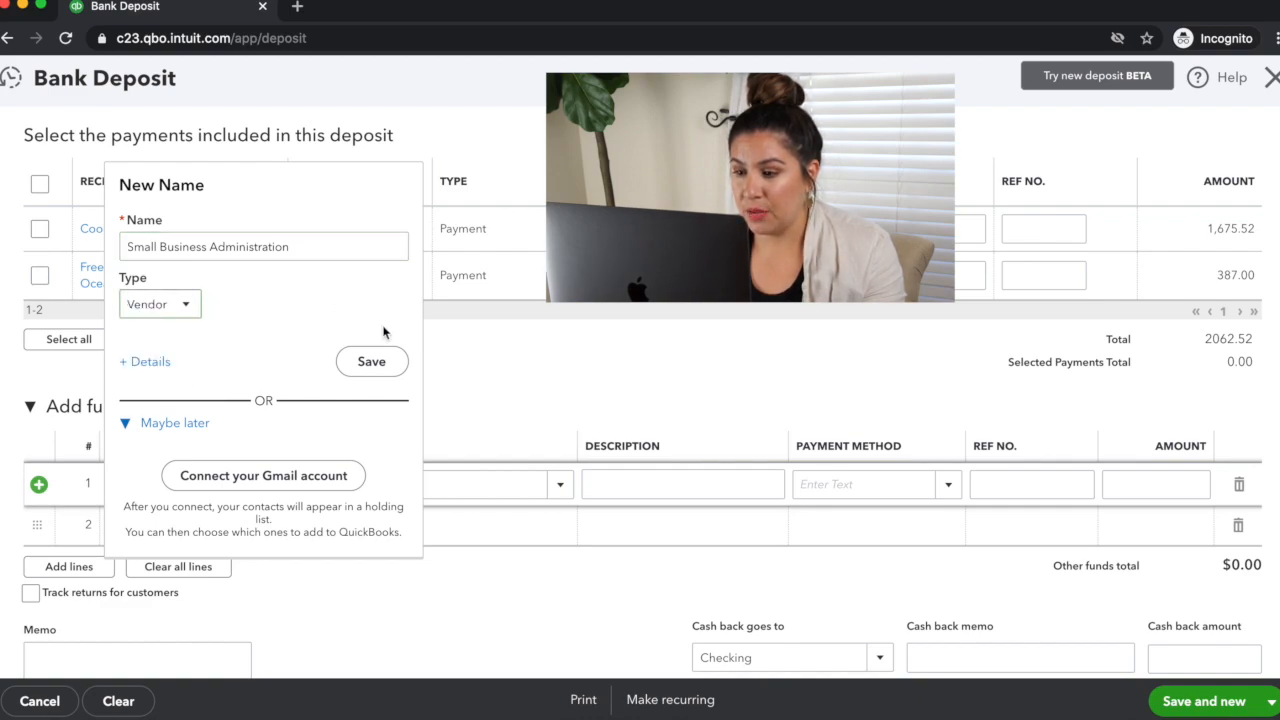
click(380, 366)
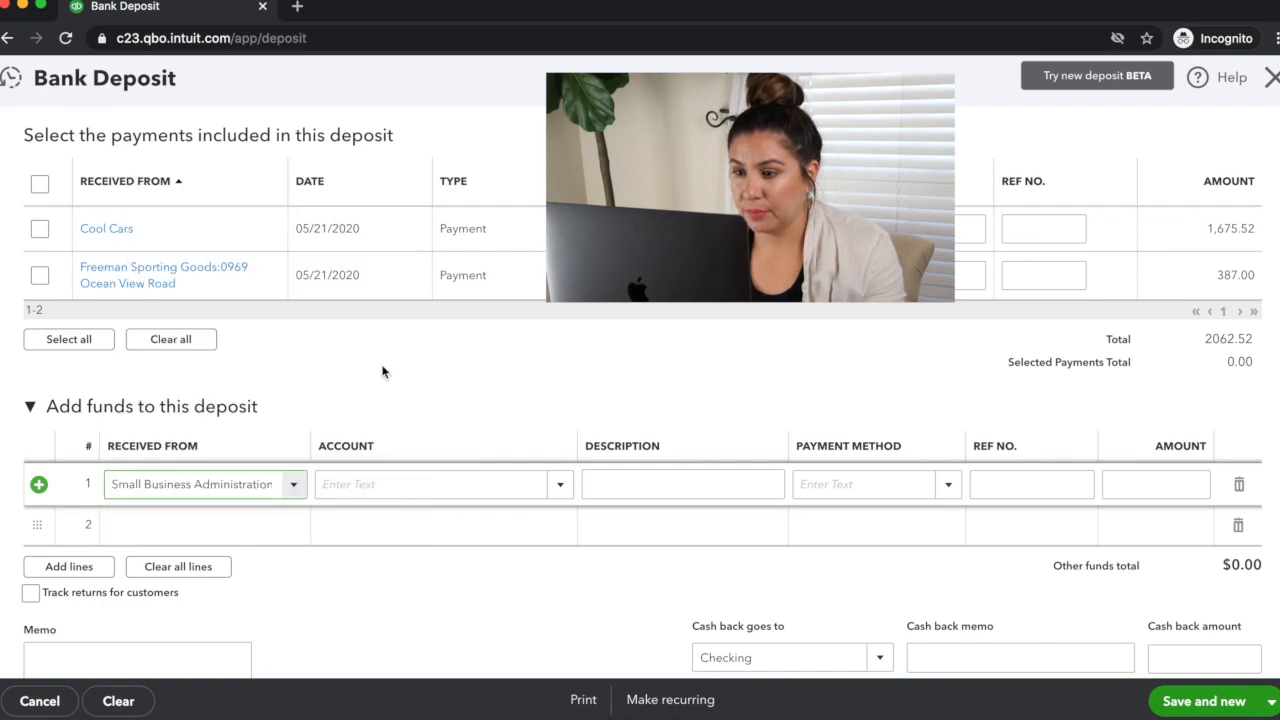
Step: Assign the added-funds line to the EIDL Loan long-term liability account
click(378, 487)
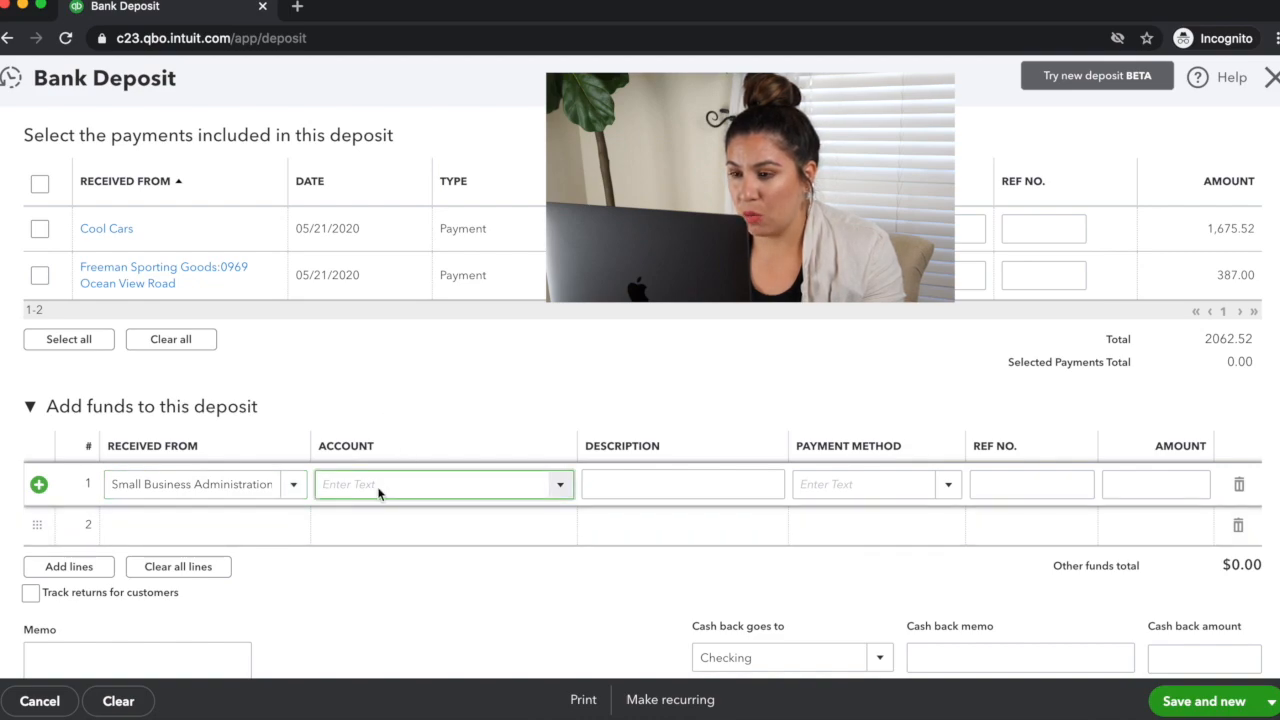
text(EIDL Loan)
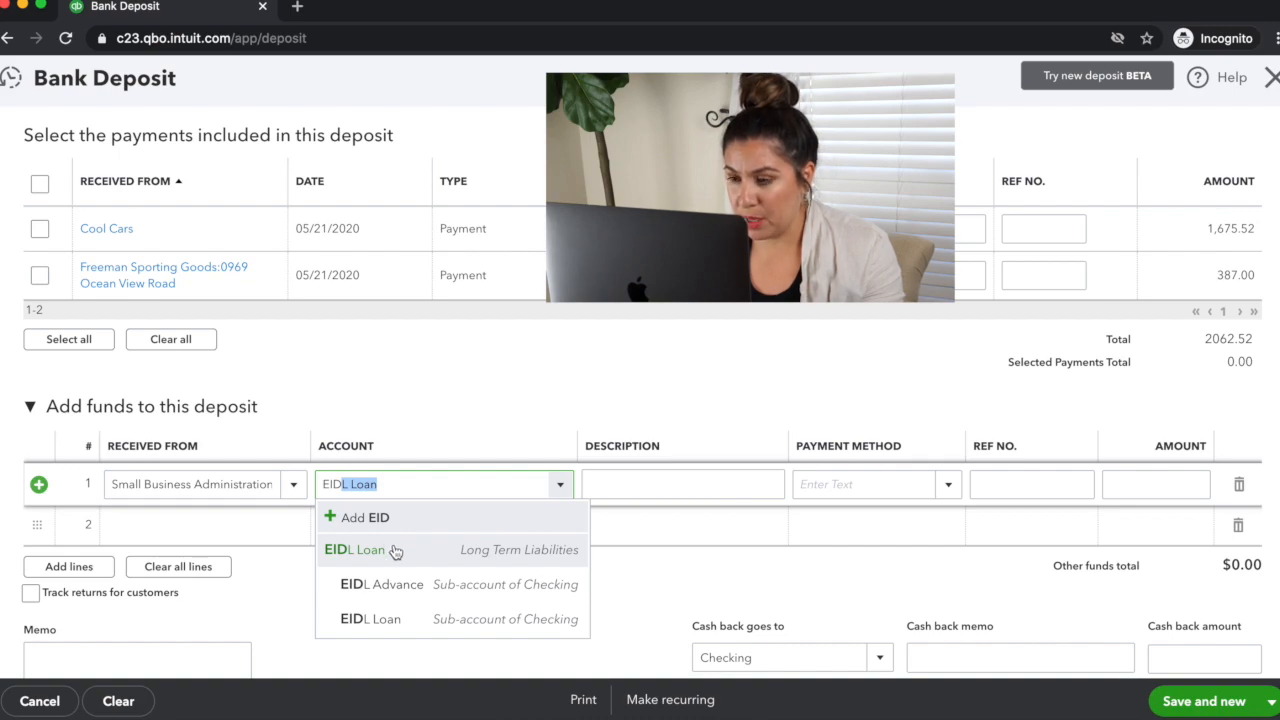
click(355, 549)
Step: Describe the added-funds line as "Deposit of Loan Funds" and enter 30,000 as its amount
key(Tab)
text(Deposit of Loan Funds)
key(Tab)
key(Tab)
key(Tab)
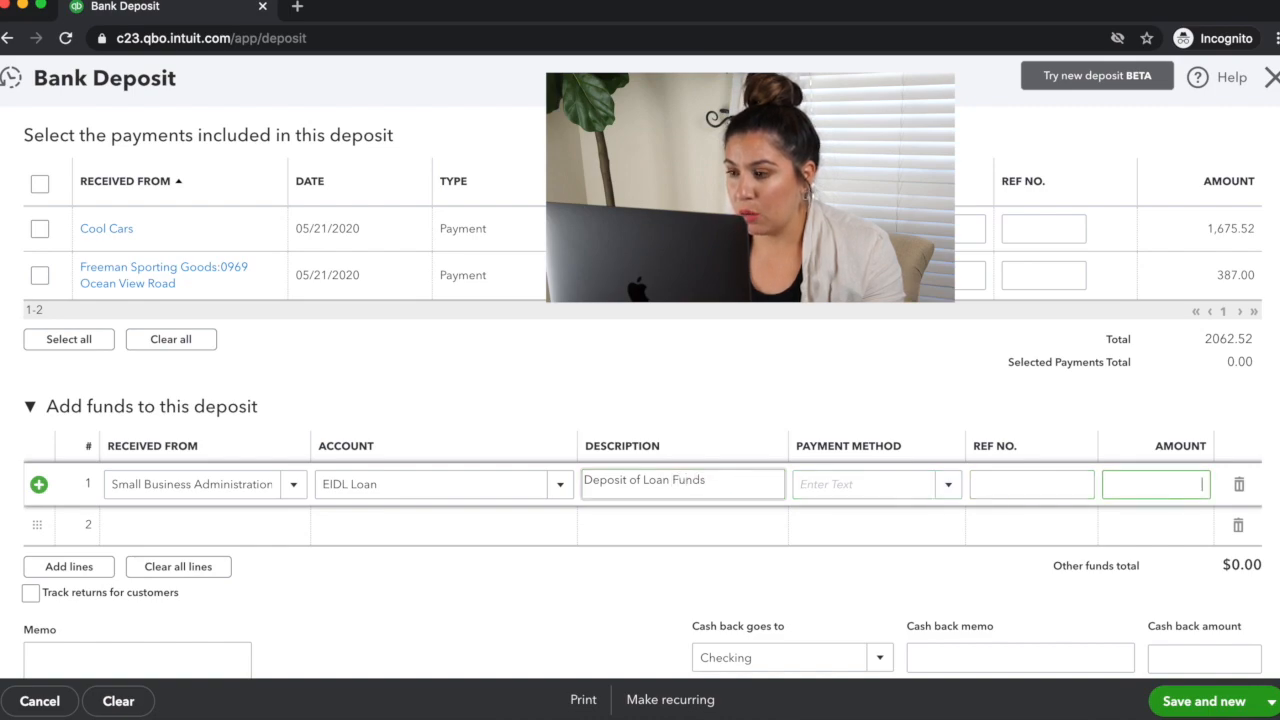
text(30,000)
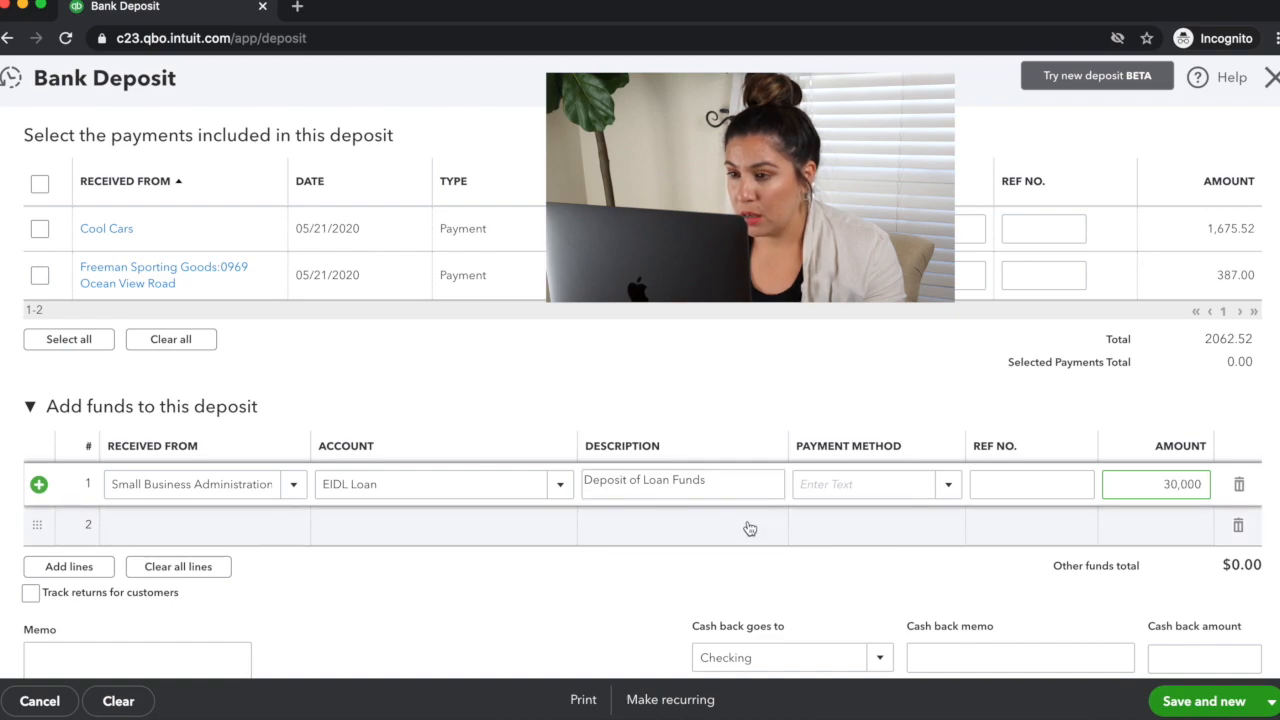
Step: Save the loan funds deposit and close the bank deposit form
click(1193, 704)
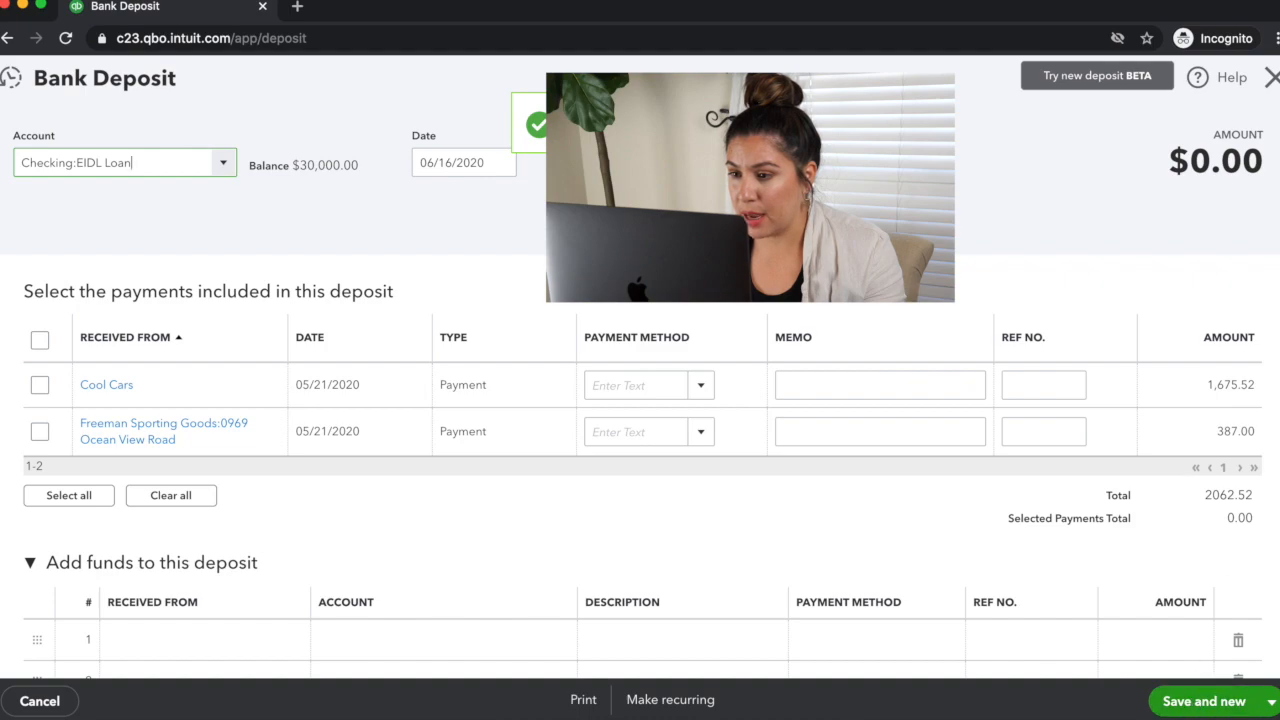
click(1271, 77)
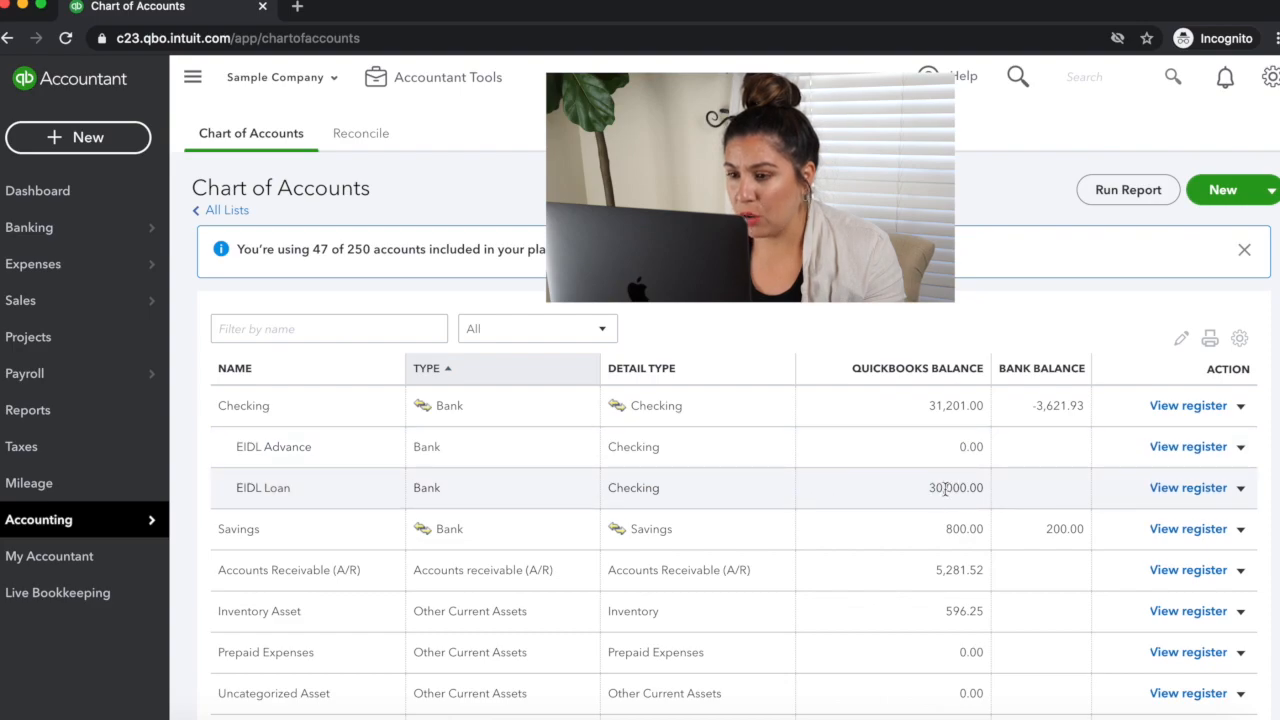
Step: Filter the chart of accounts by "eidl" to examine the balances of the EIDL accounts
scroll(955, 498, down, 5)
scroll(945, 498, down, 3)
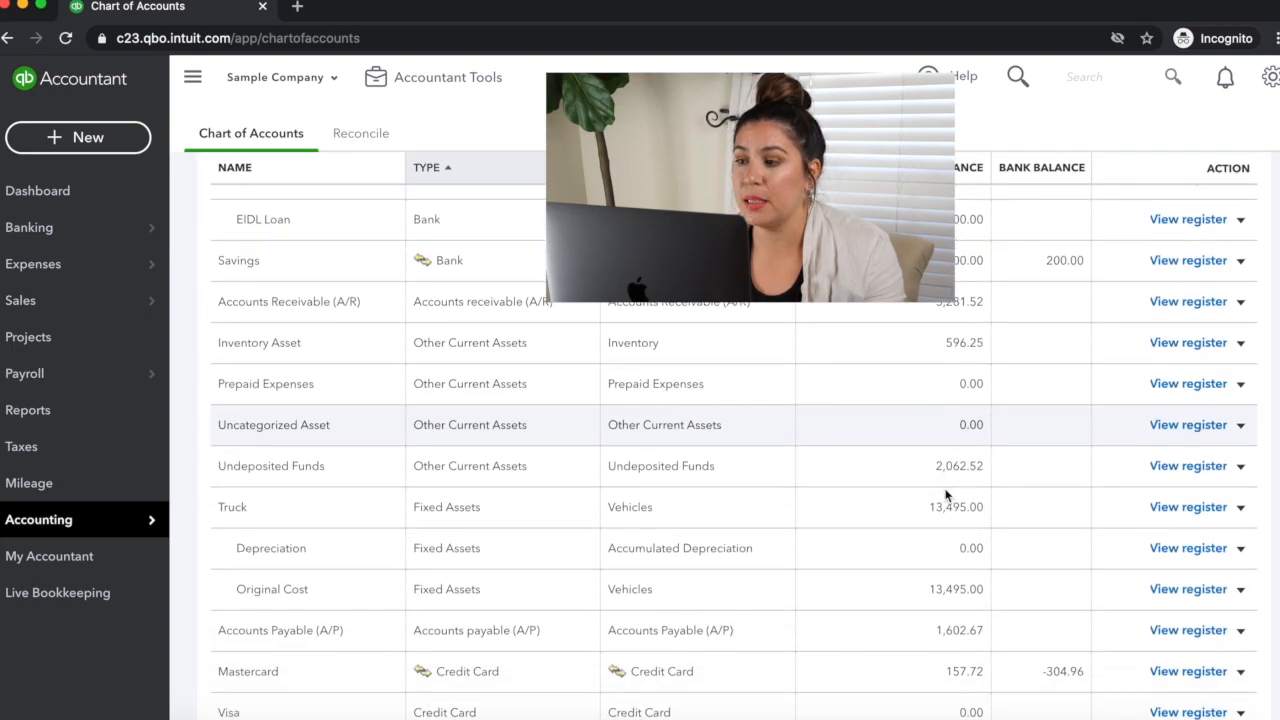
scroll(672, 405, up, 8)
click(329, 326)
text(eidl)
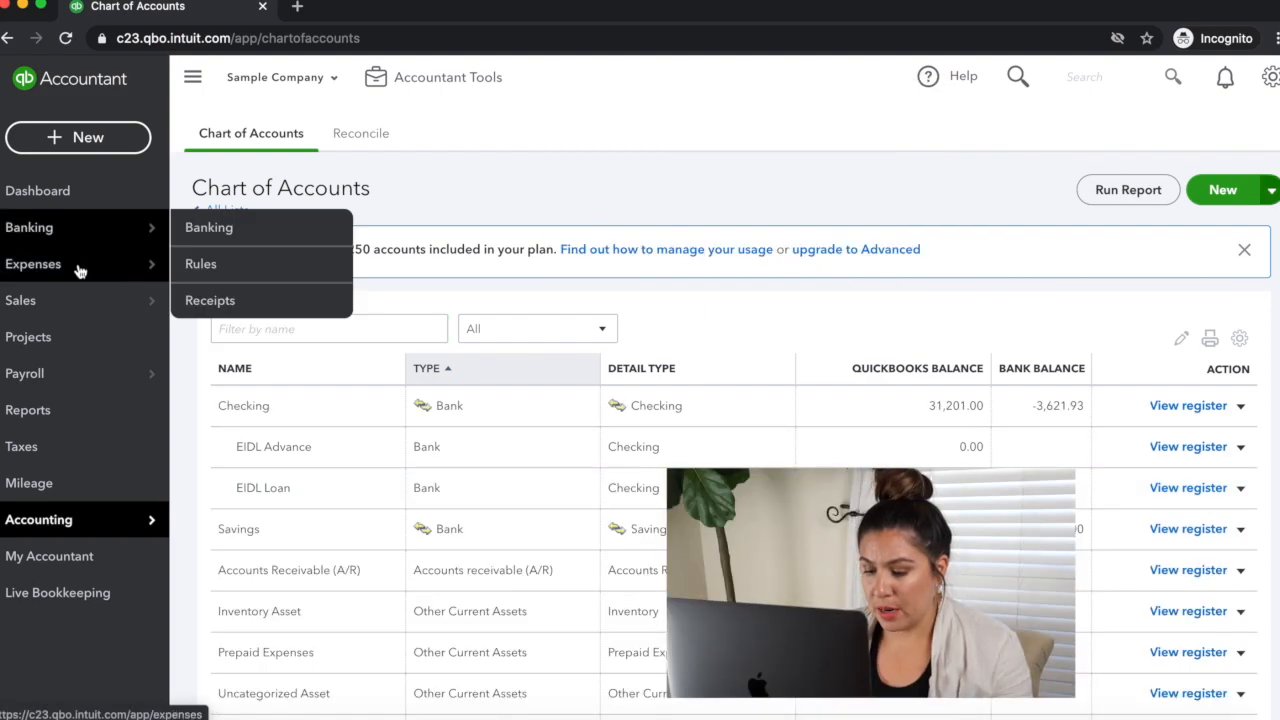
Step: Start a new expense with Cal Telephone as payee and the EIDL Loan checking sub-account as payment account
click(94, 145)
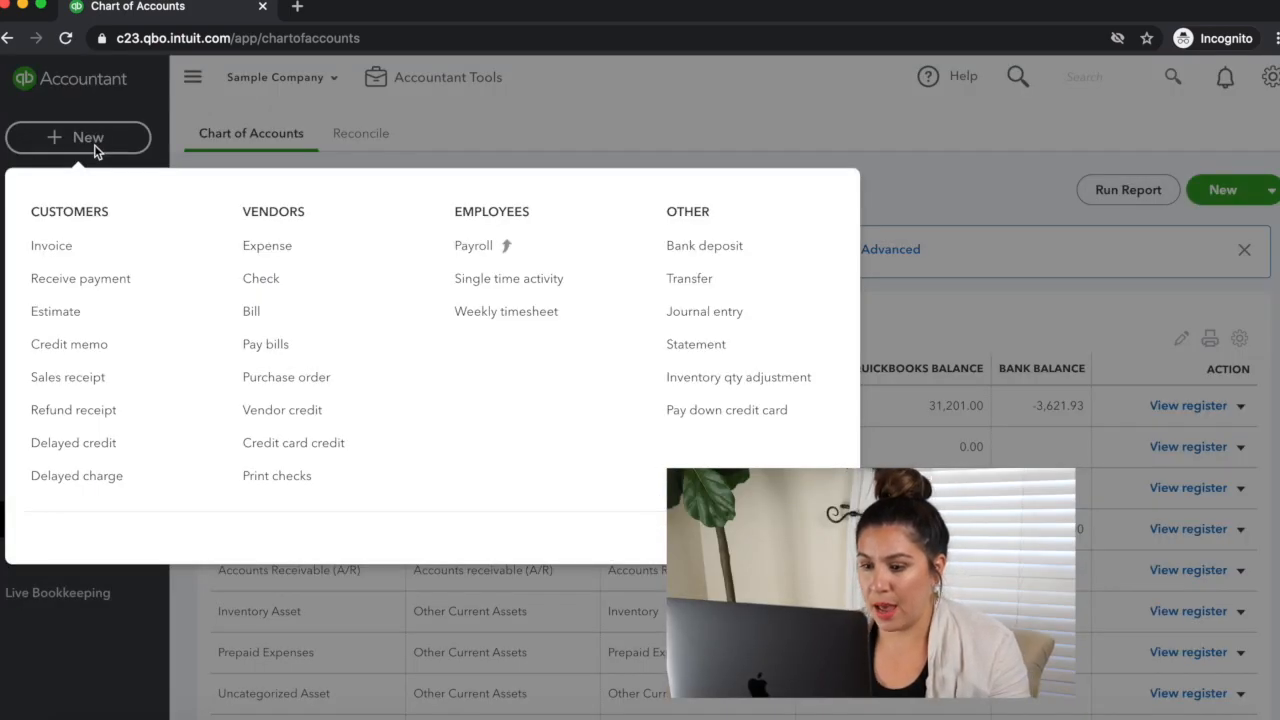
click(286, 245)
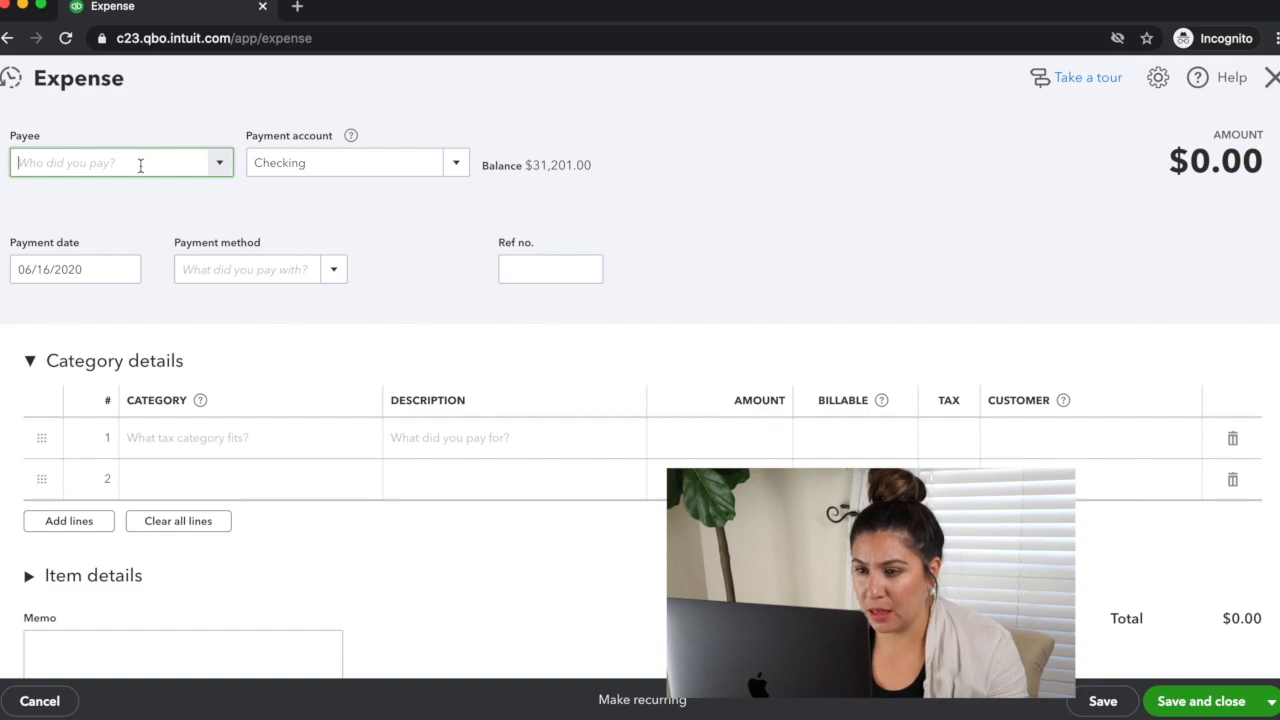
click(140, 165)
click(60, 371)
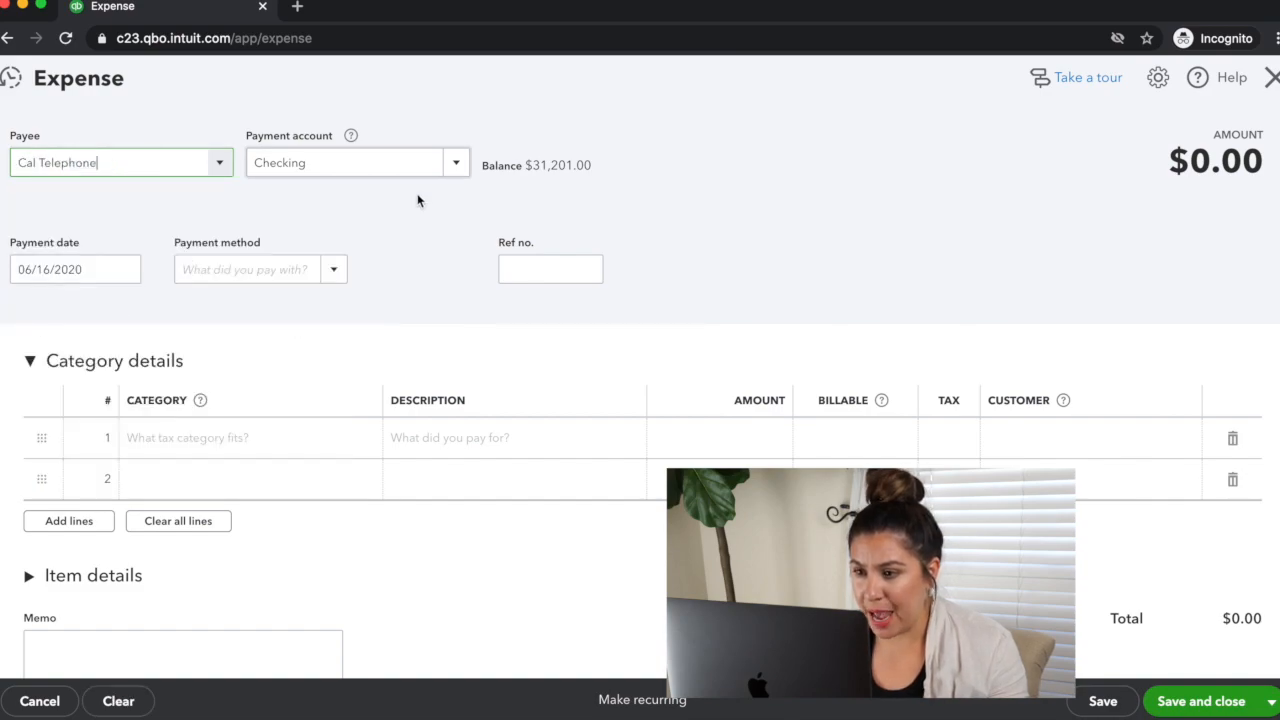
click(456, 164)
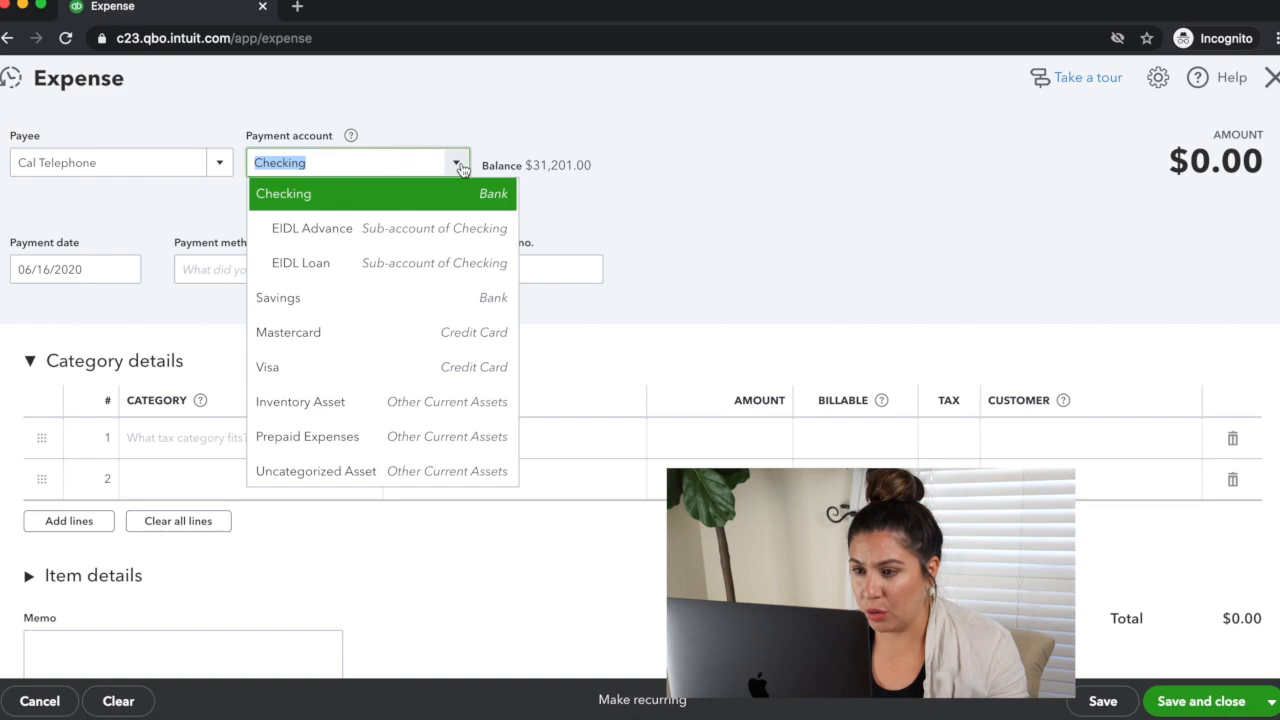
click(421, 264)
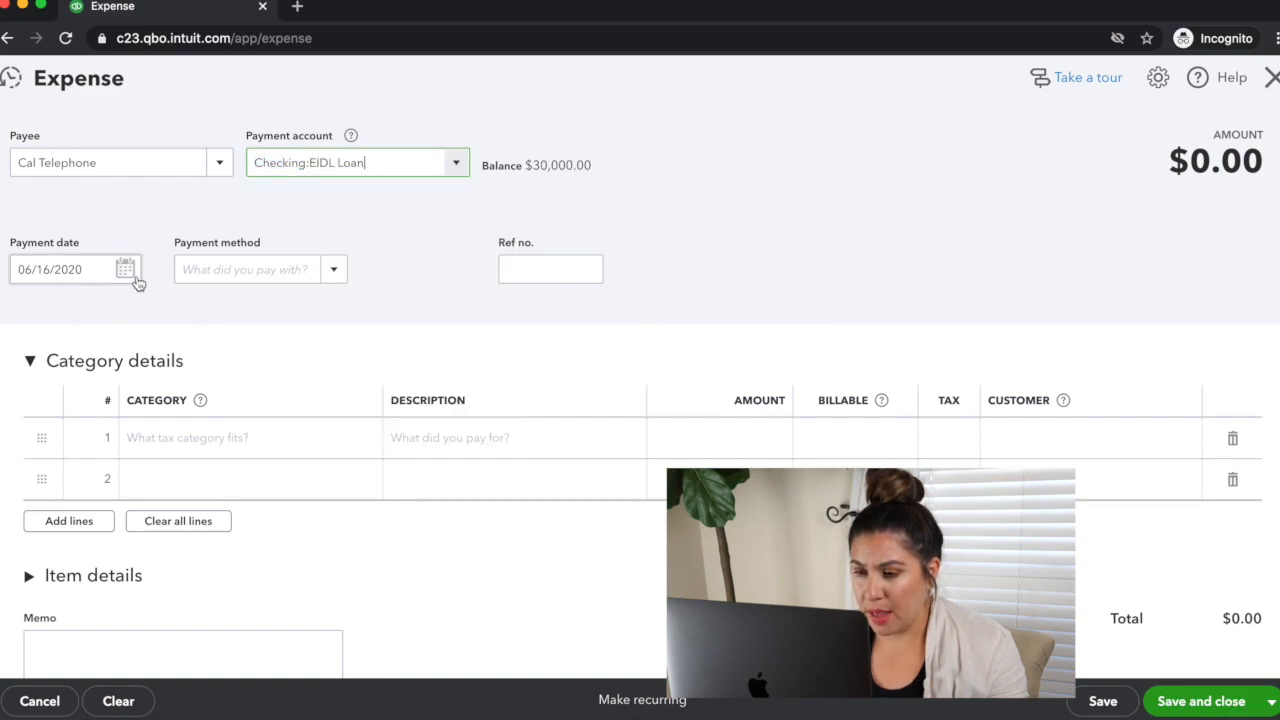
Step: Categorize the first expense line as Utilities:Telephone and enter an amount of 300
click(202, 440)
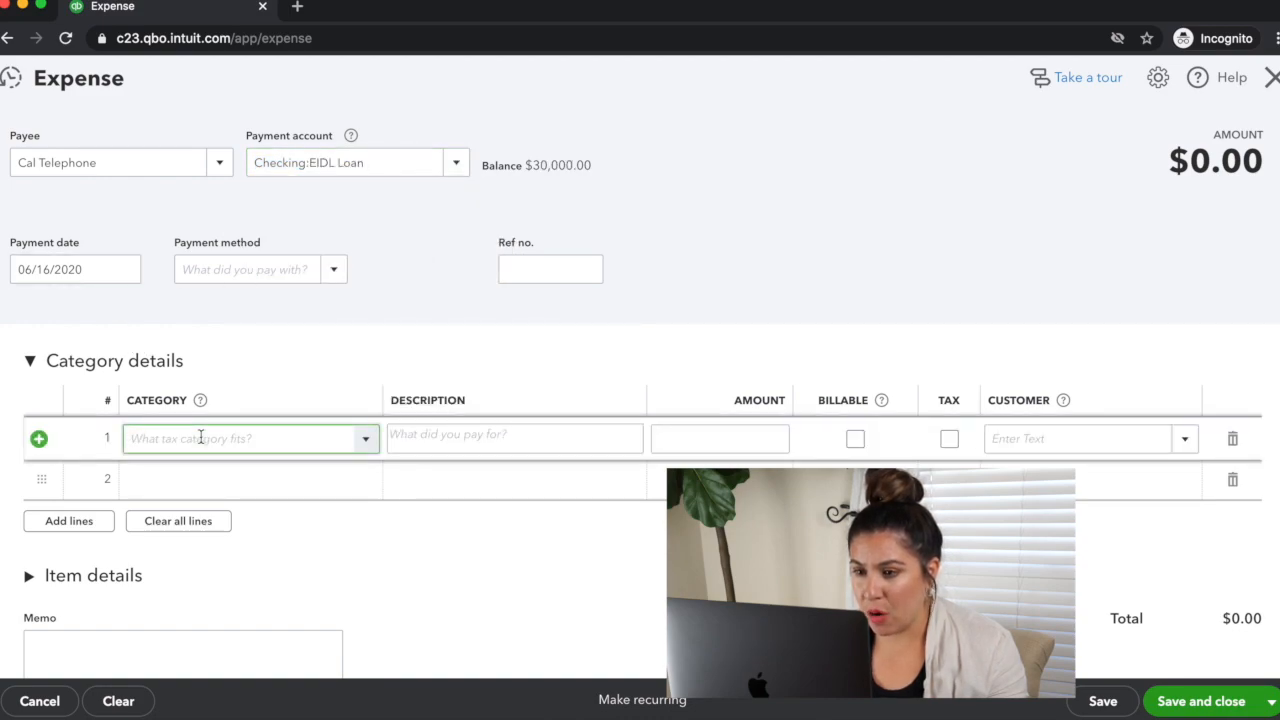
text(Phone)
click(180, 503)
click(706, 444)
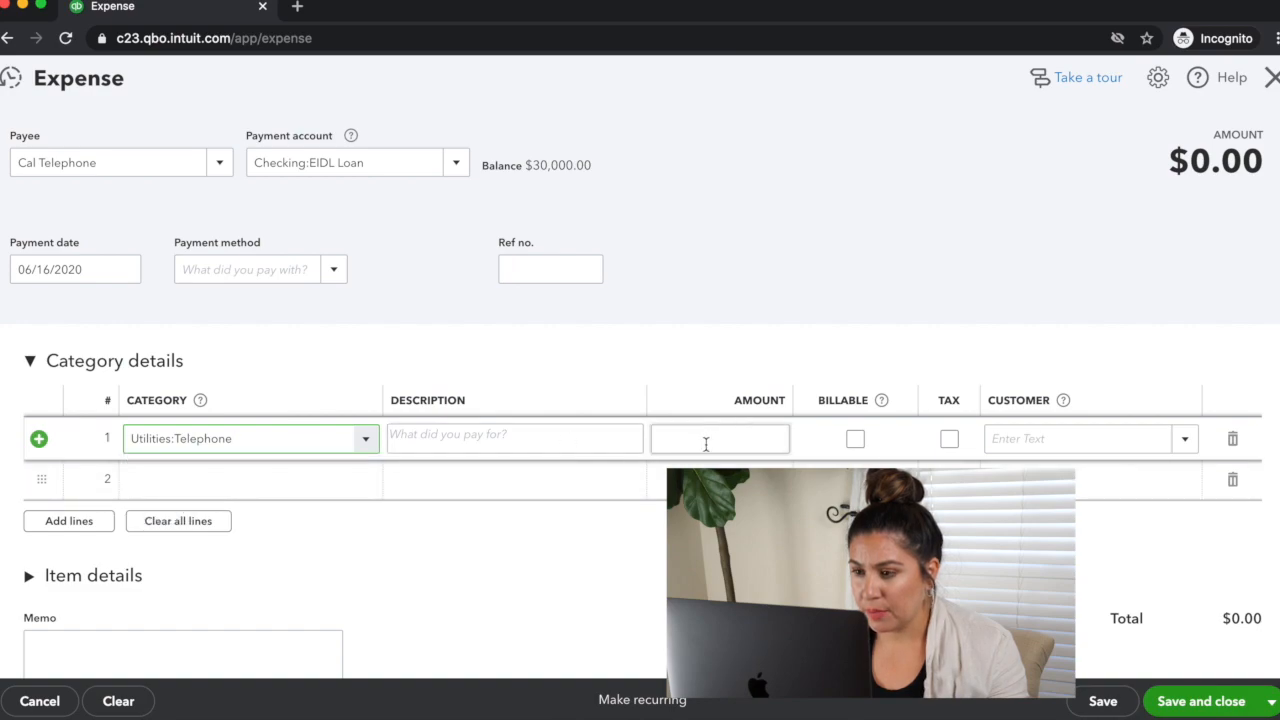
click(700, 436)
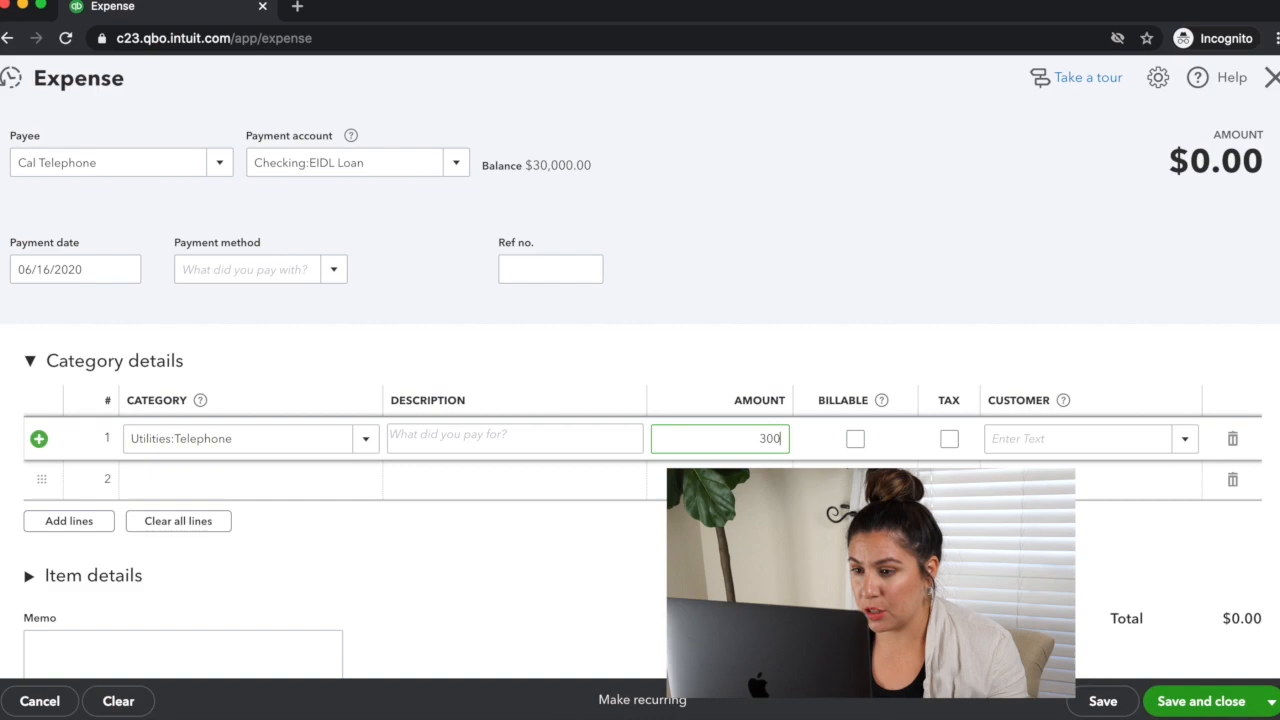
Step: Describe the telephone expense line as "June Bill", then save and close the expense
click(450, 436)
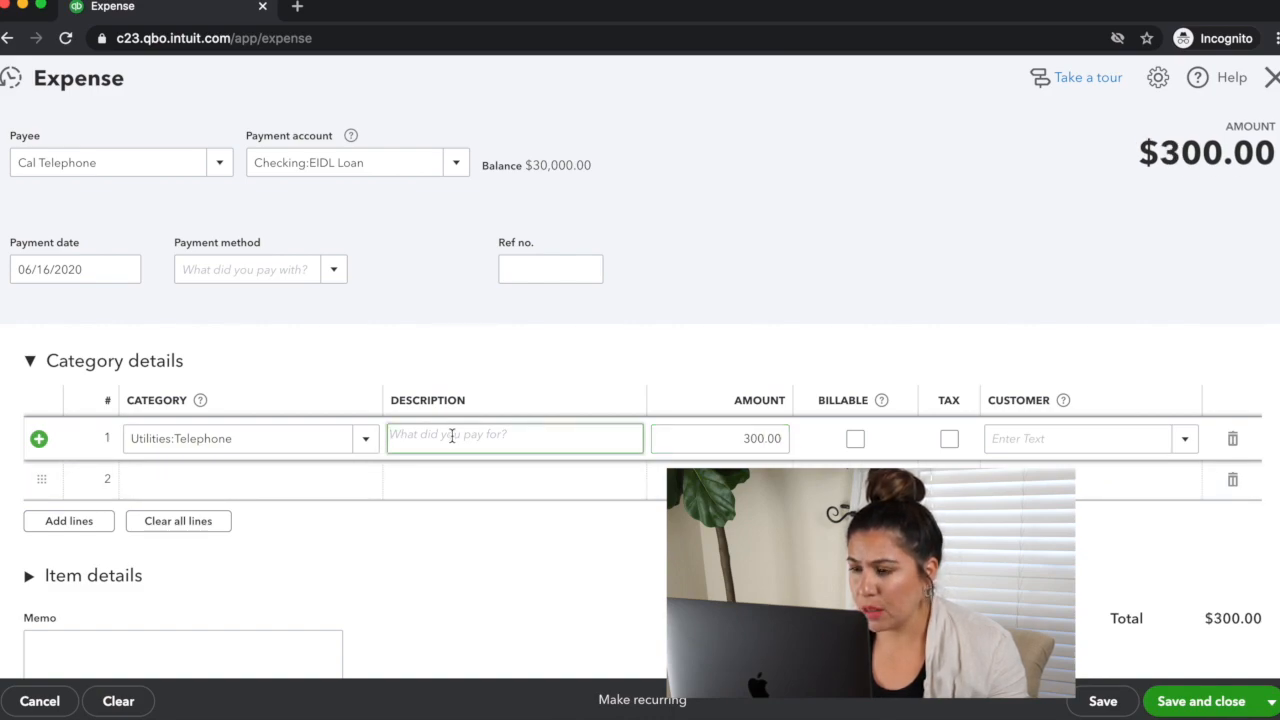
text(June Bill)
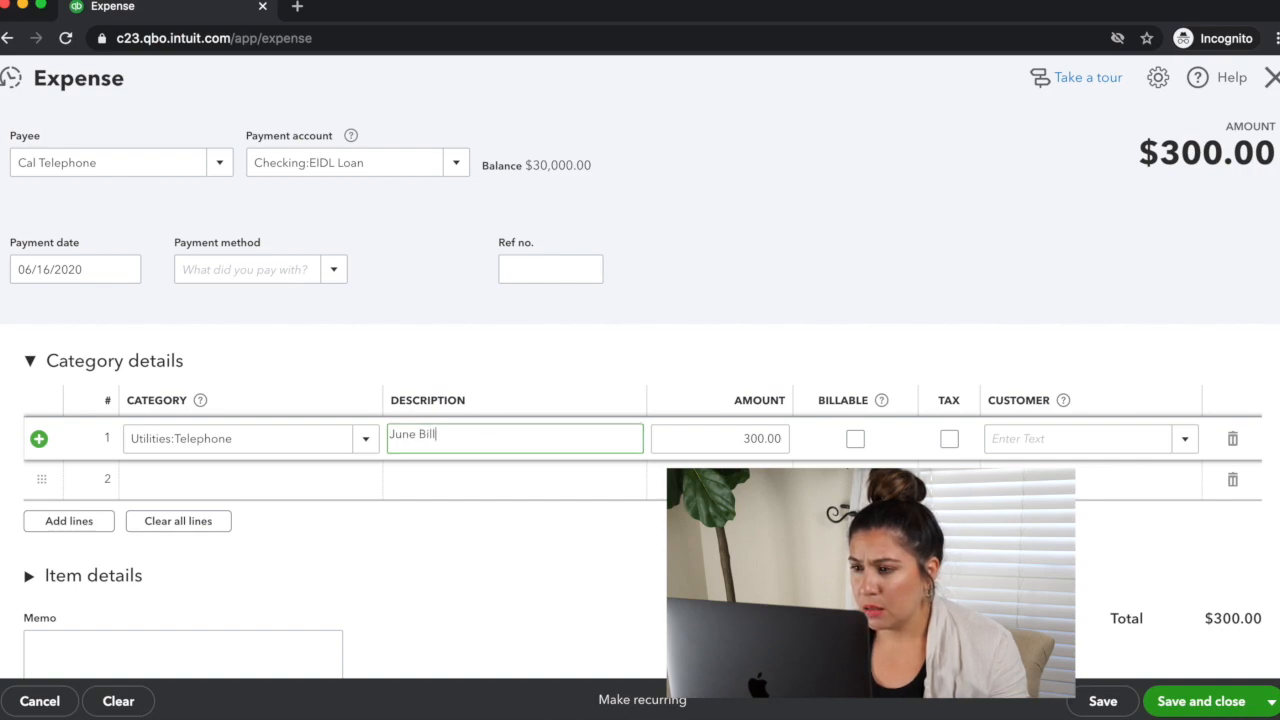
click(1203, 705)
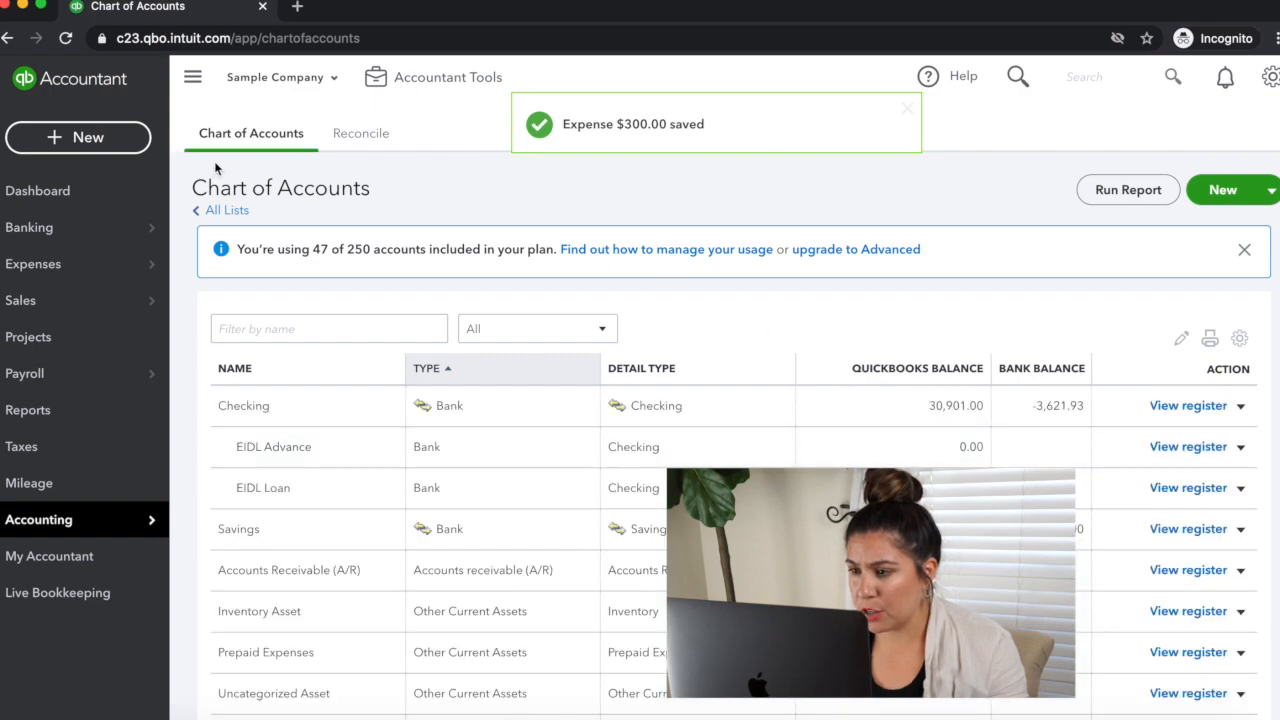
Step: Open the register of the EIDL Loan checking sub-account and dismiss the register basics tip
click(1185, 488)
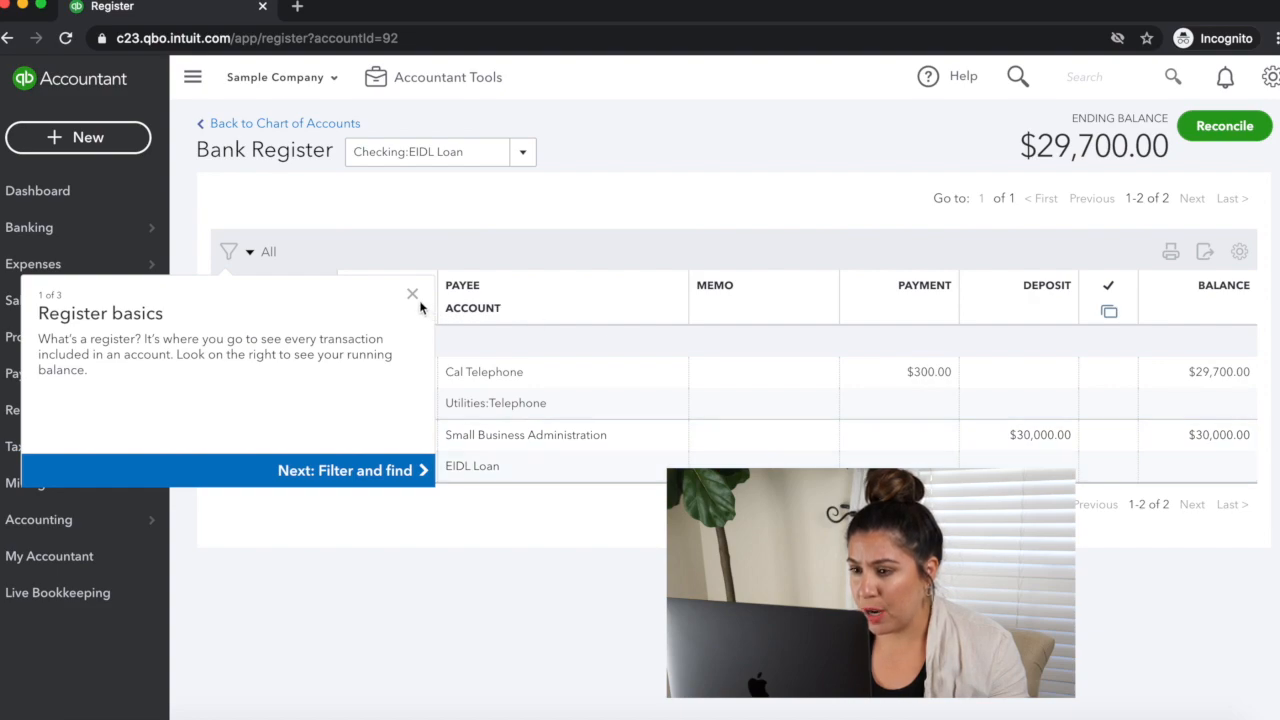
click(412, 295)
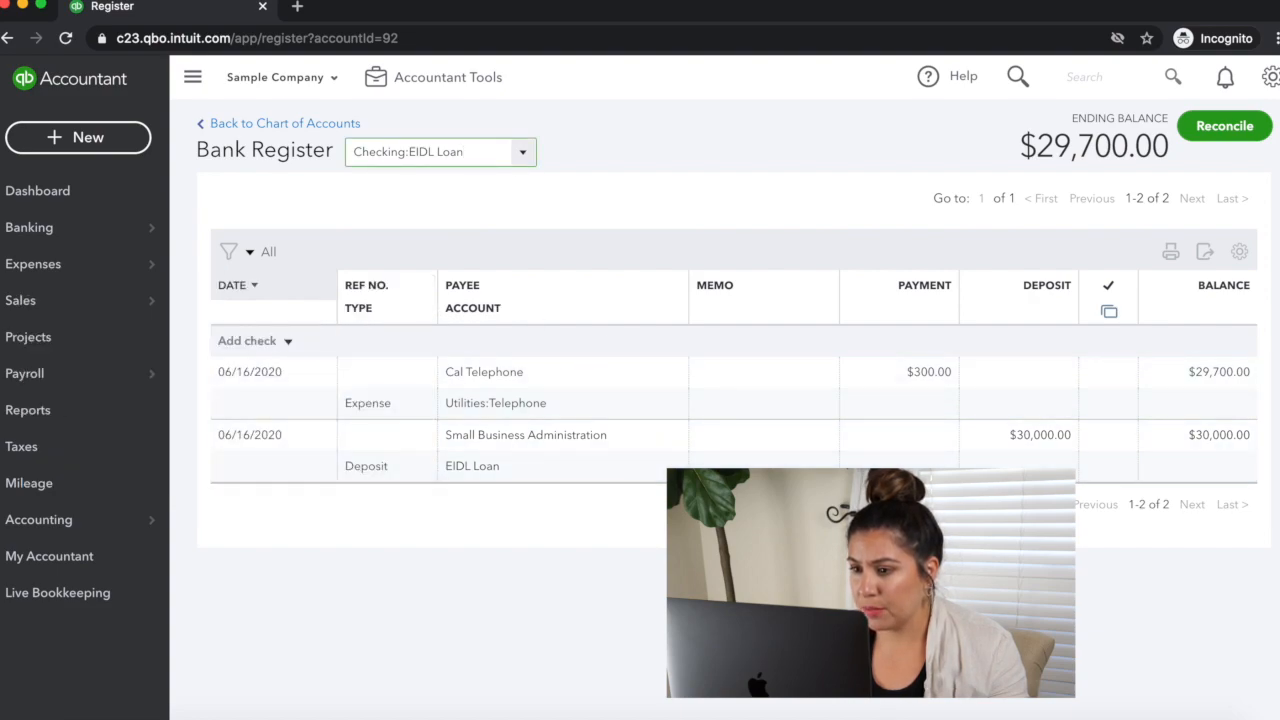
Step: Start a new expense with Hicks Hardware as payee, paid from the EIDL Loan checking sub-account
click(102, 141)
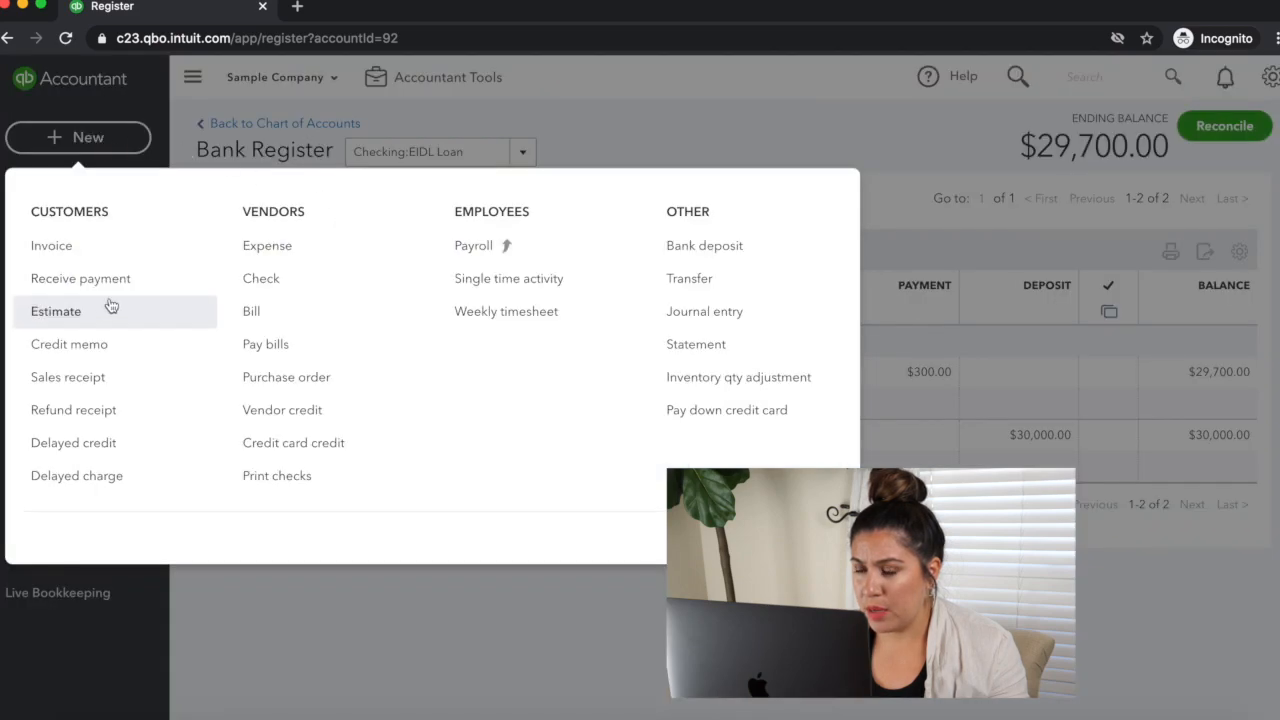
click(282, 249)
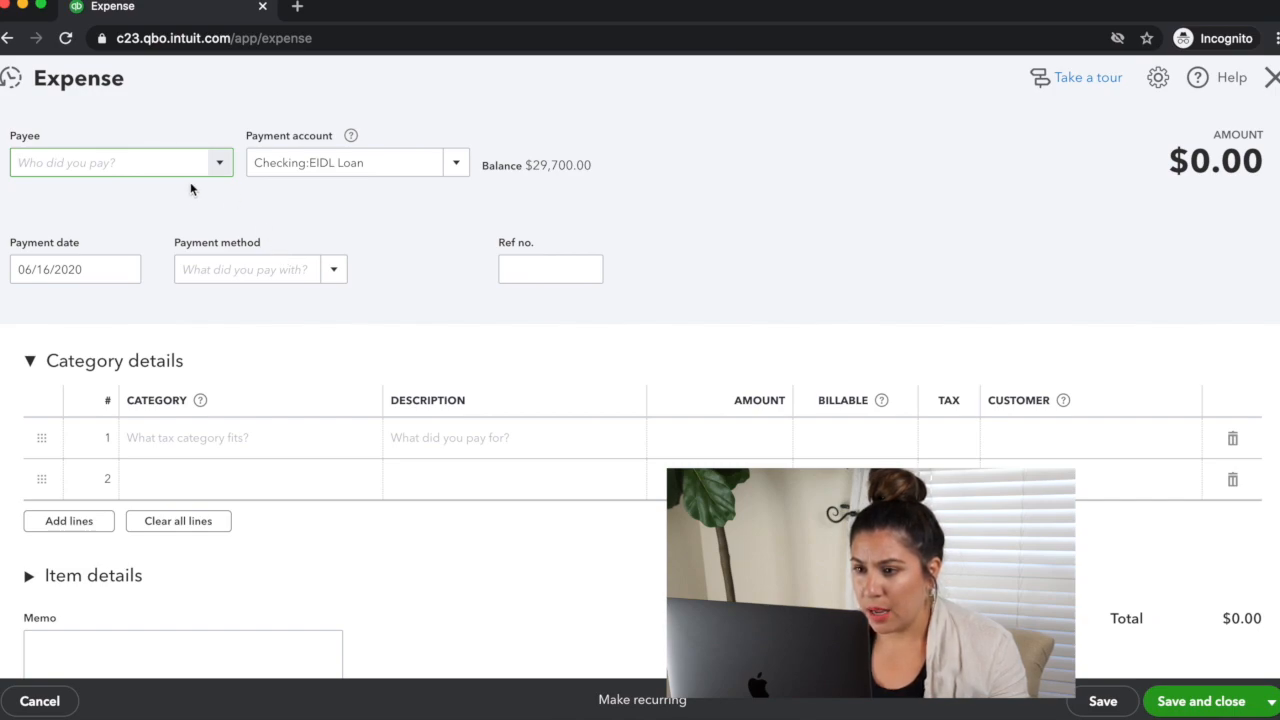
click(151, 267)
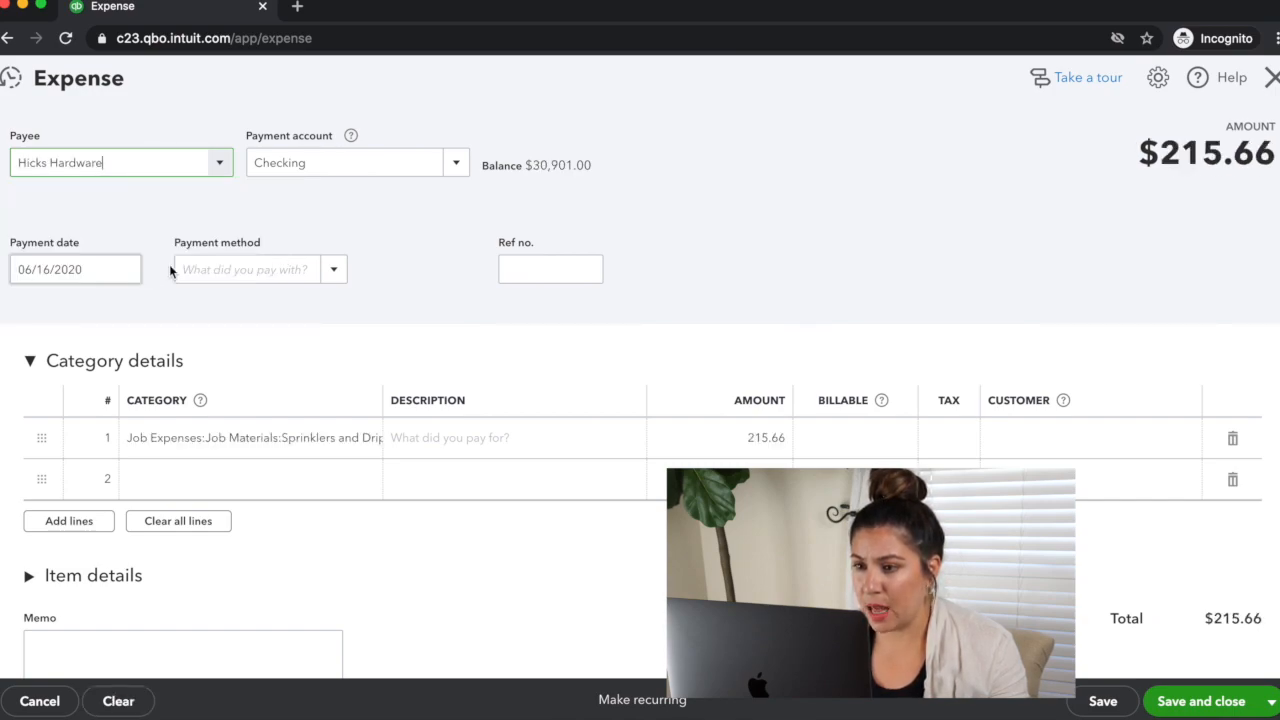
click(456, 163)
click(397, 262)
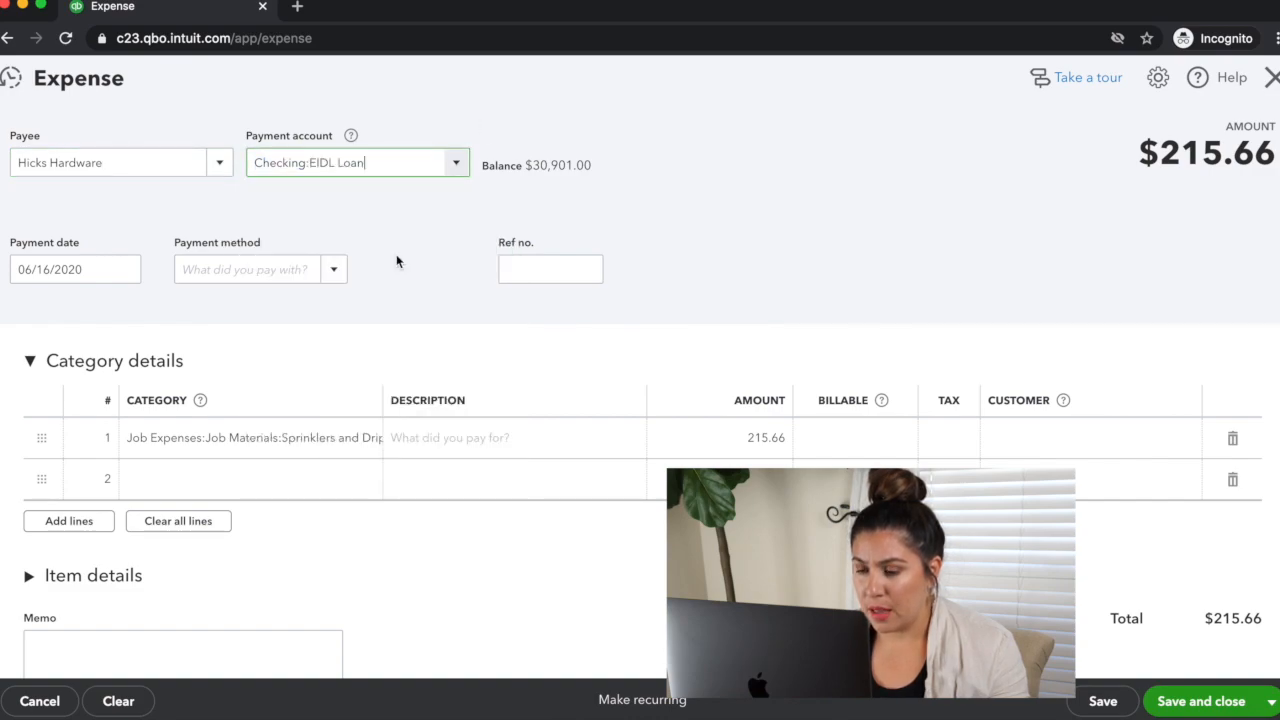
Step: Set the Hicks Hardware expense's payment date to 06/17/2020, then save and close it
click(124, 269)
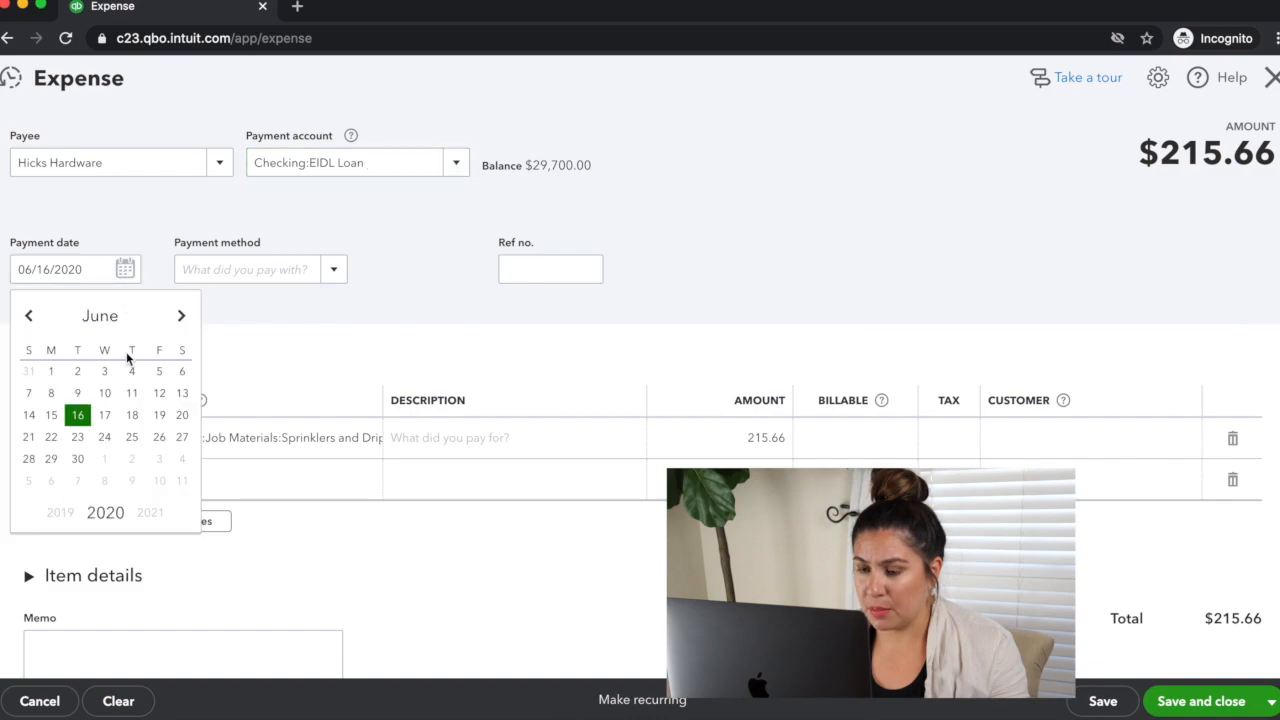
click(104, 415)
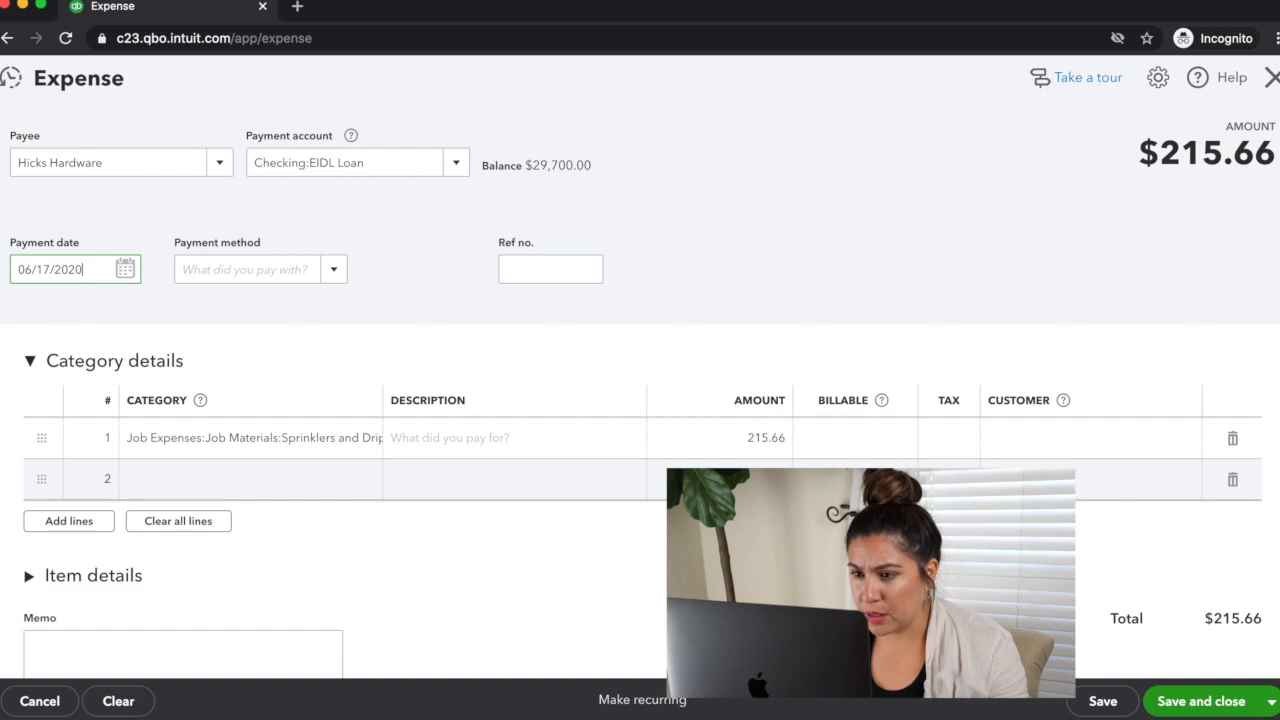
scroll(640, 400, down, 2)
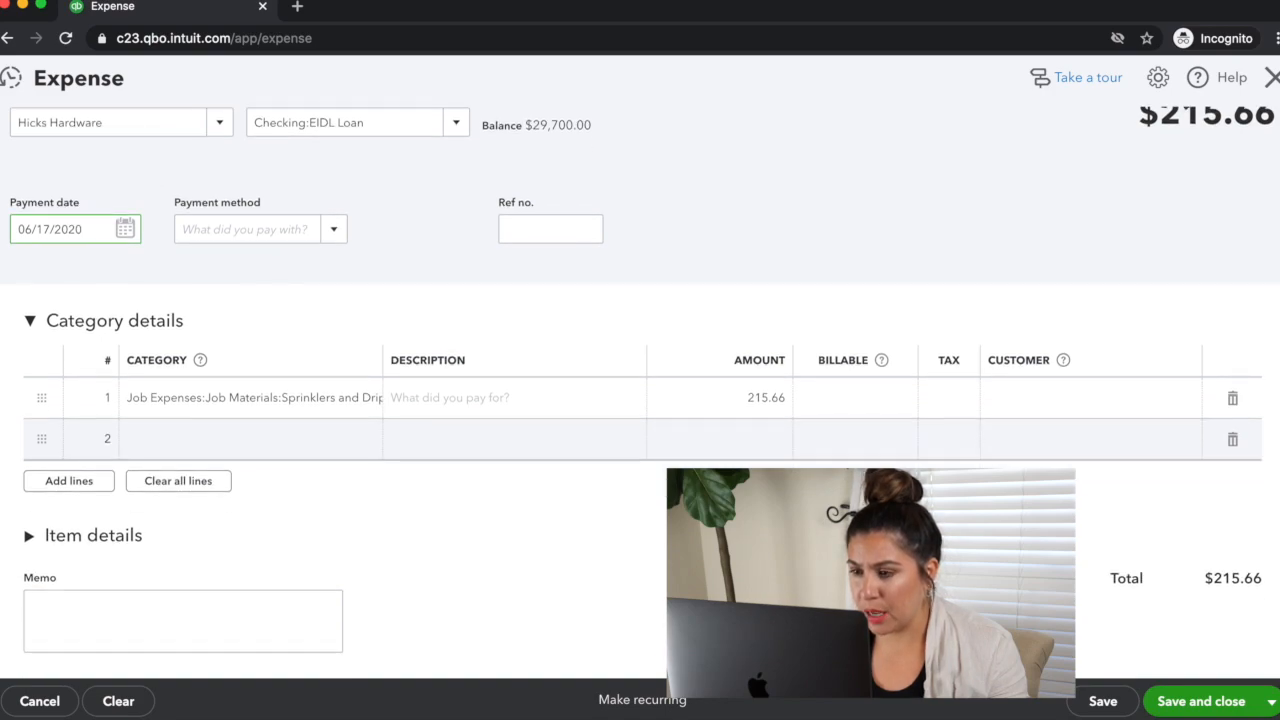
scroll(640, 400, up, 2)
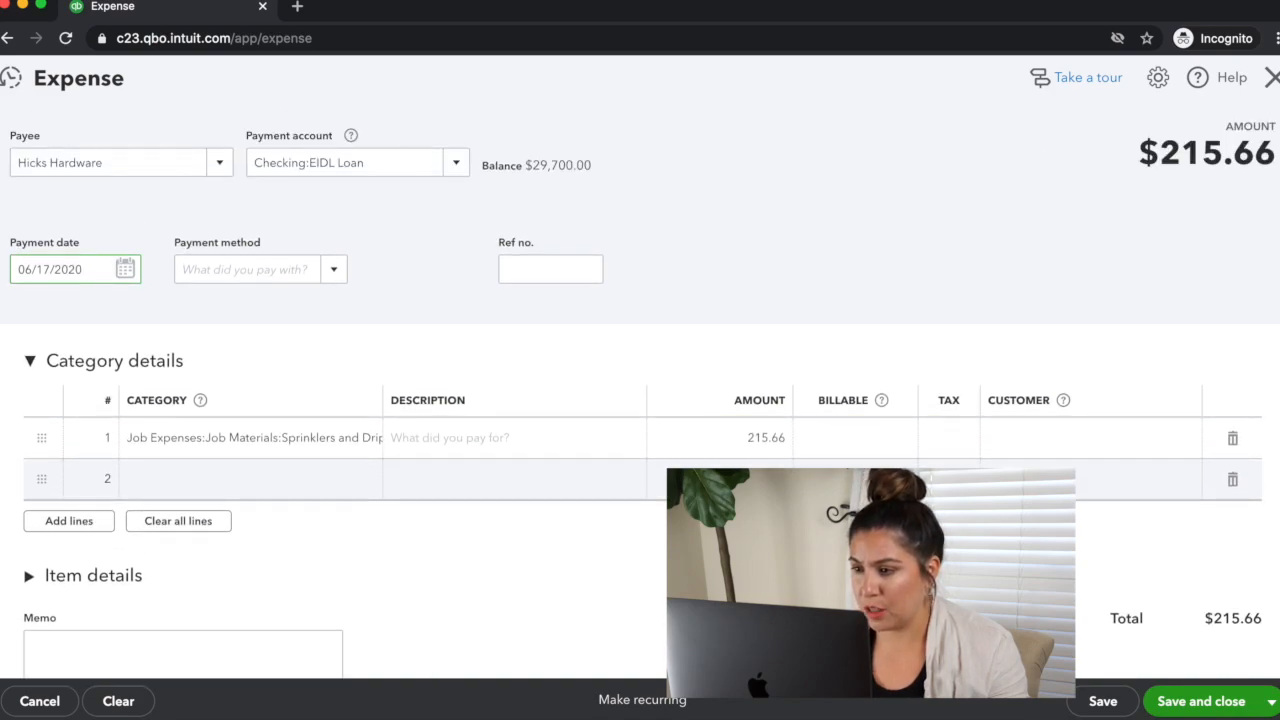
click(1196, 696)
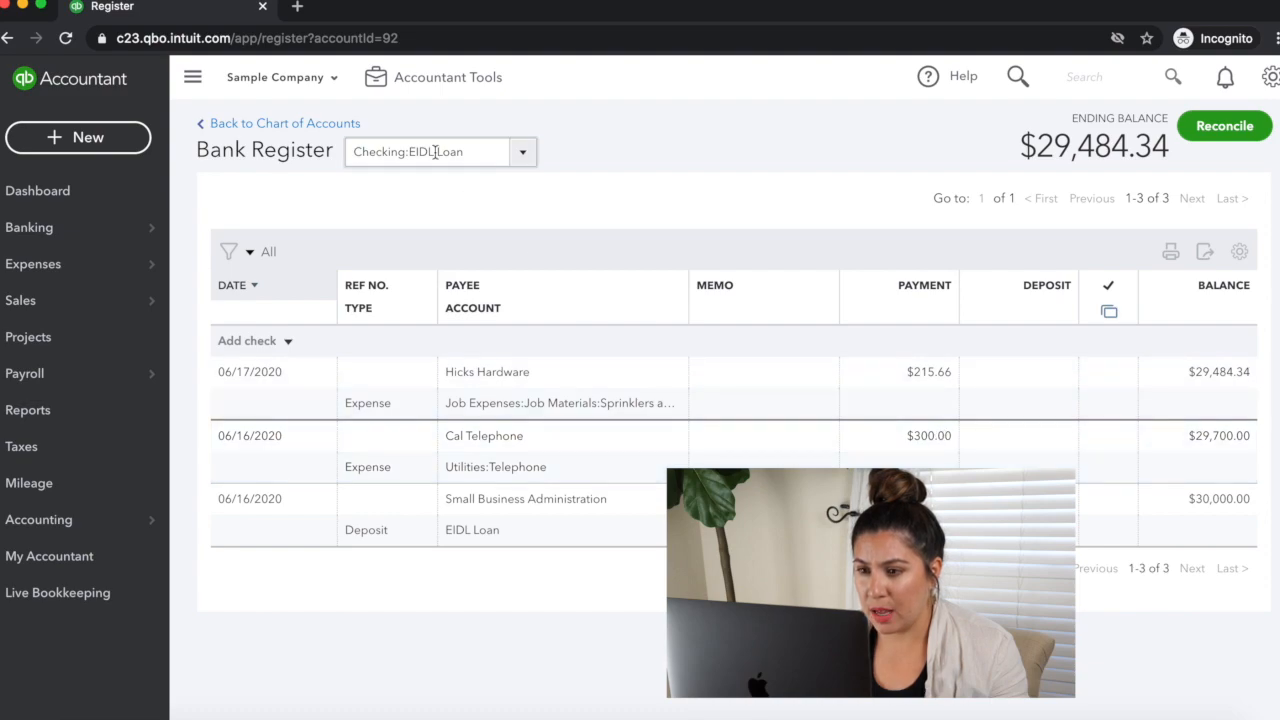
Step: Record and save a 5000 expense to Norton Lumber and Building Materials under the Fountain job materials category, paid from EIDL Loan
click(90, 140)
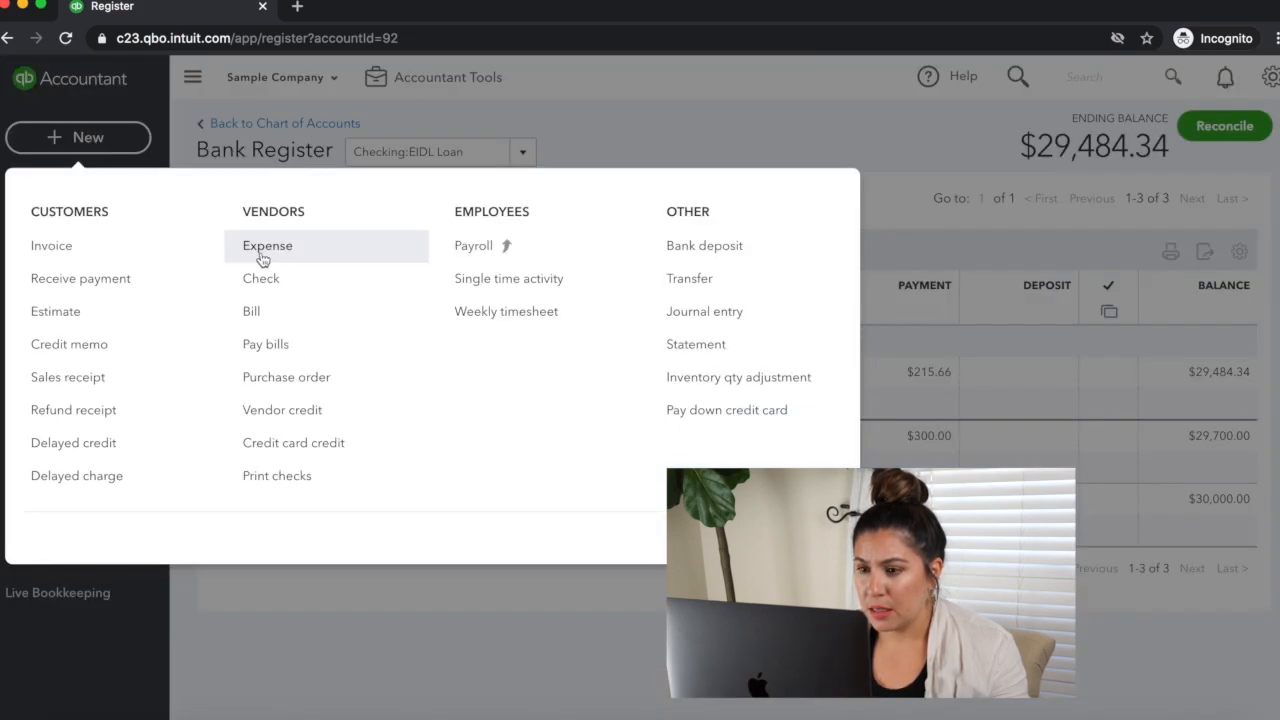
click(262, 252)
scroll(200, 409, down, 2)
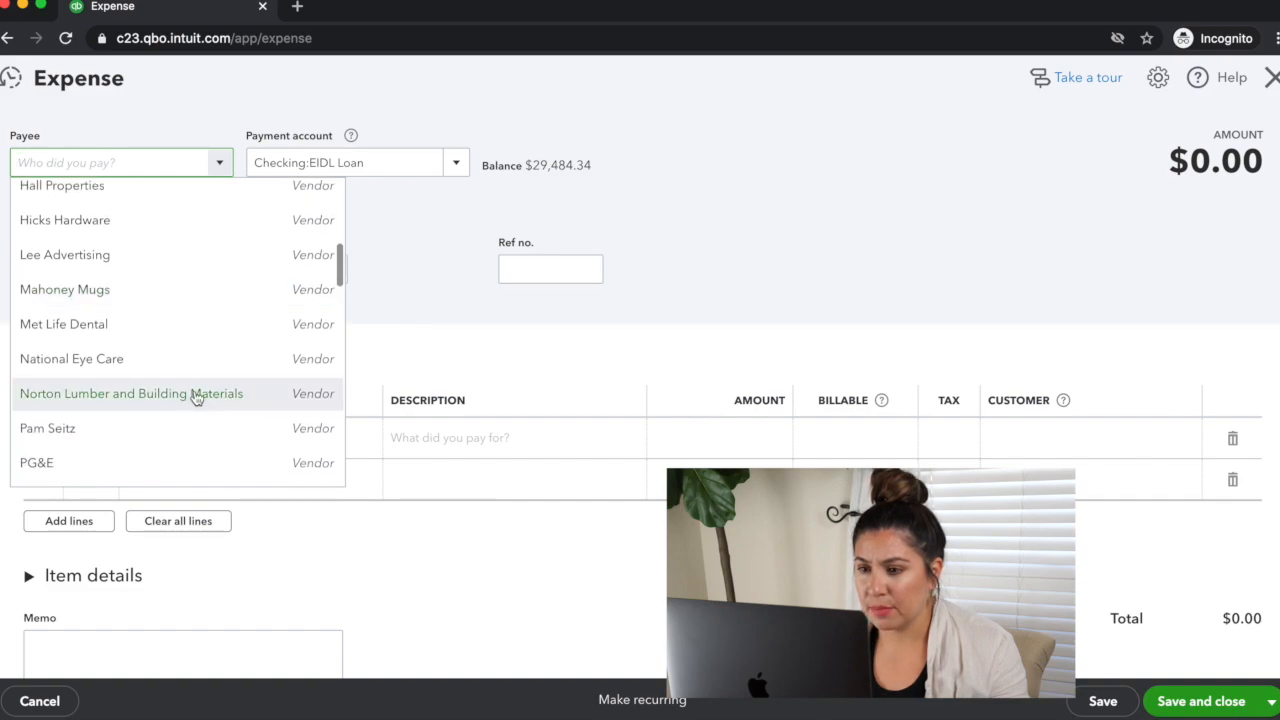
click(198, 400)
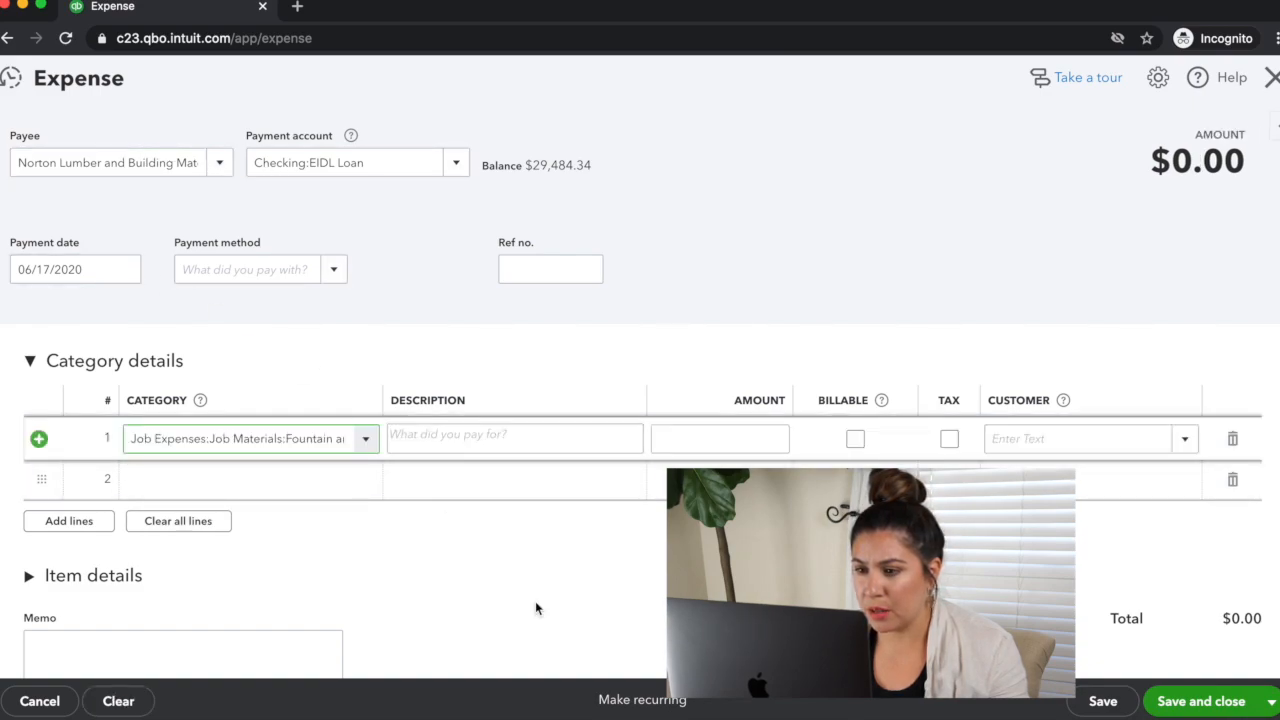
click(725, 440)
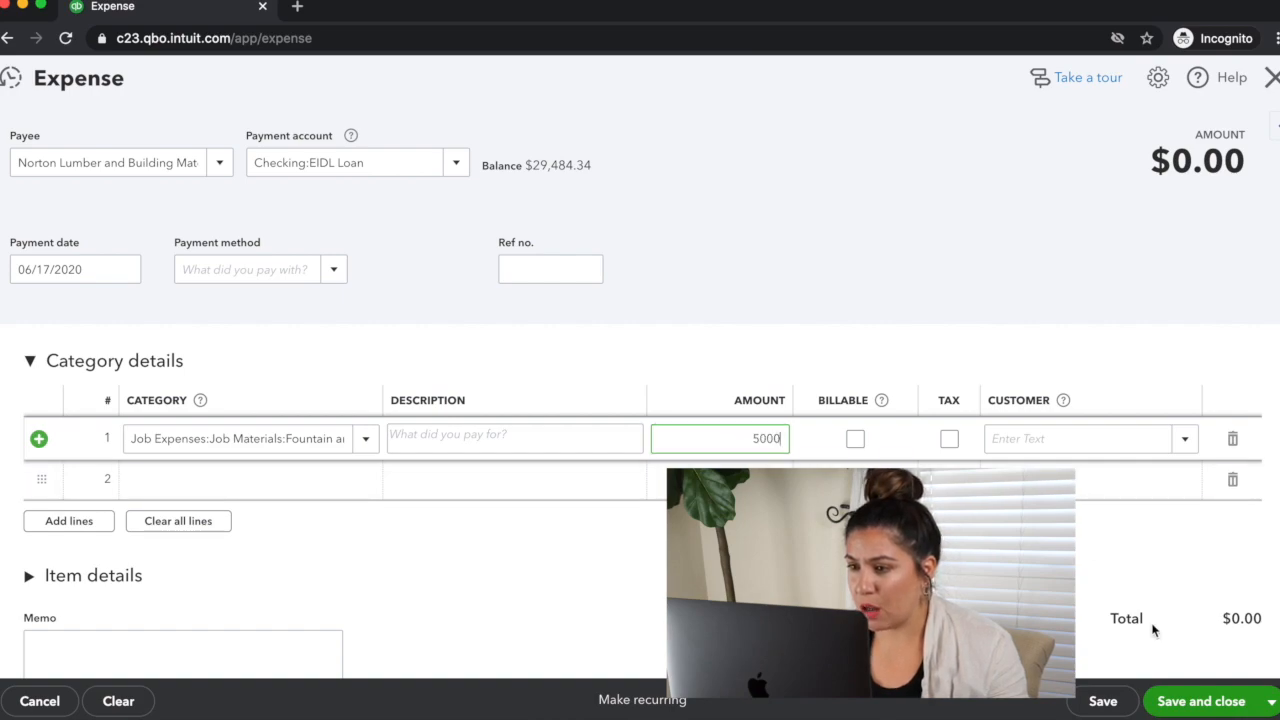
click(1201, 705)
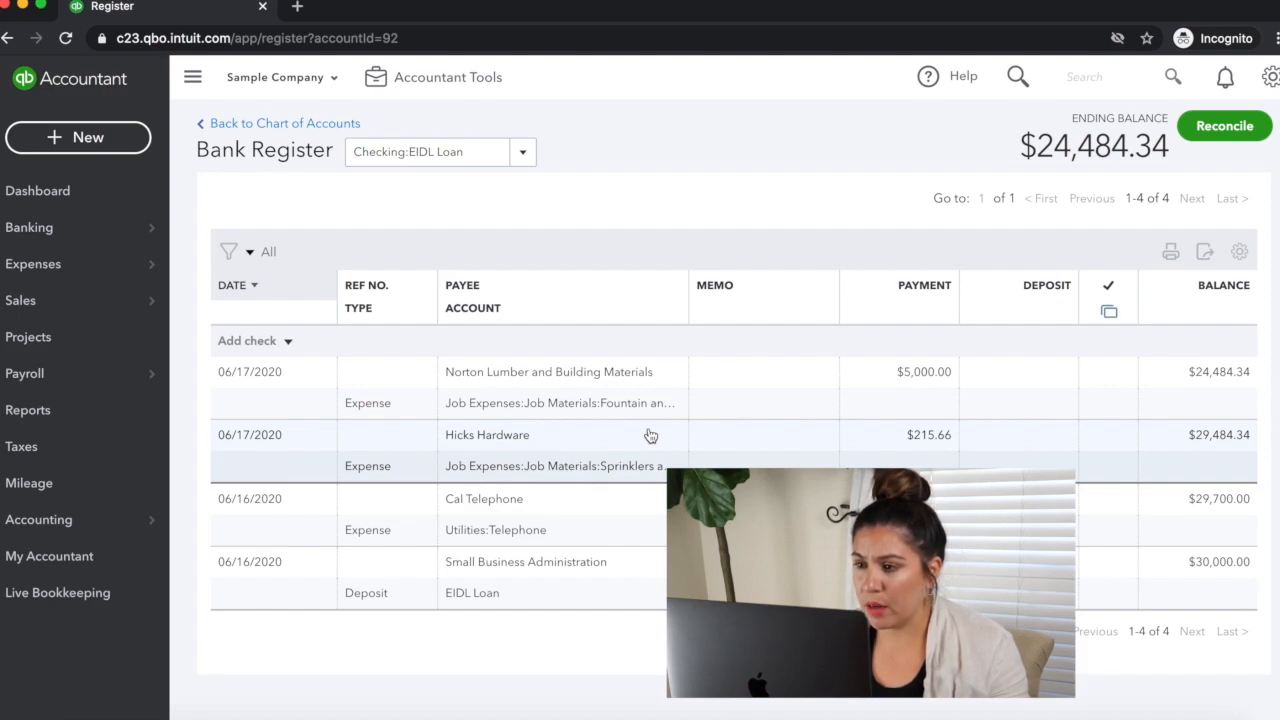
Step: Find and open the Transaction Detail by Account report, and dismiss its customization tip
click(59, 420)
click(762, 371)
text(tran)
key(Down)
key(Down)
key(Down)
key(Down)
key(Return)
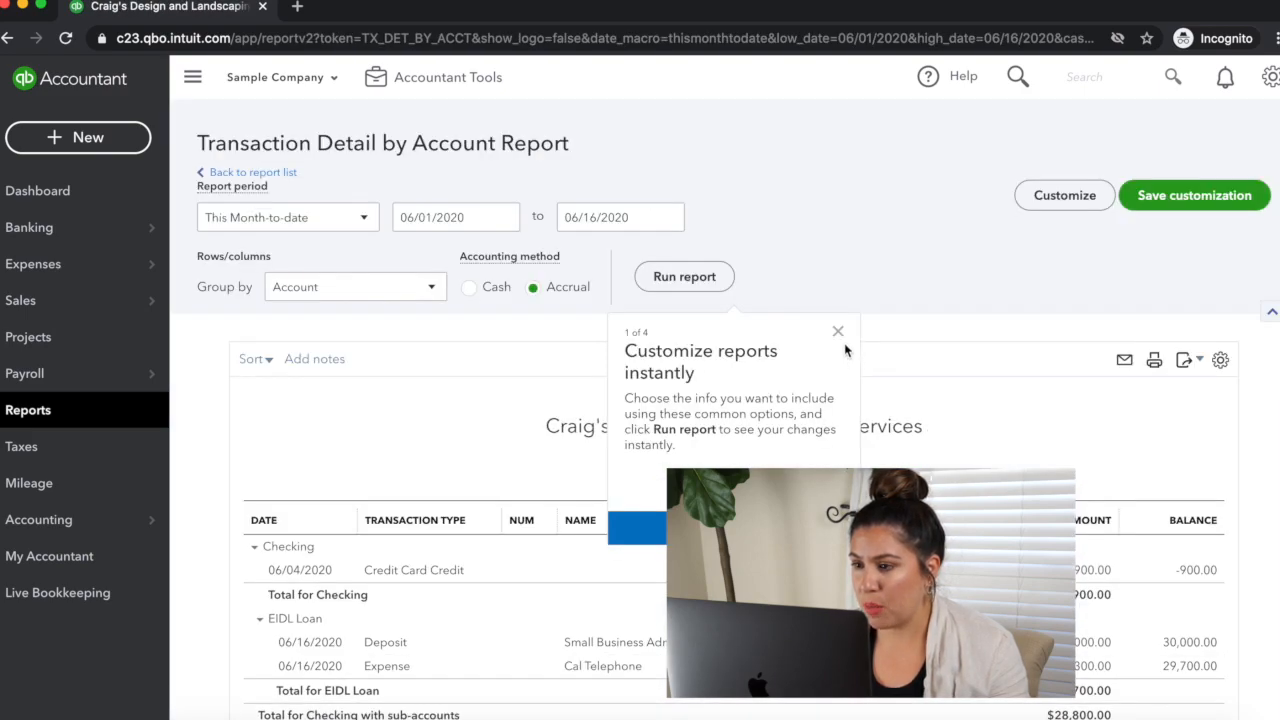
click(838, 332)
Step: Customize the report with an All Dates period and the Cash accounting method
click(1065, 194)
click(940, 180)
click(900, 212)
click(824, 252)
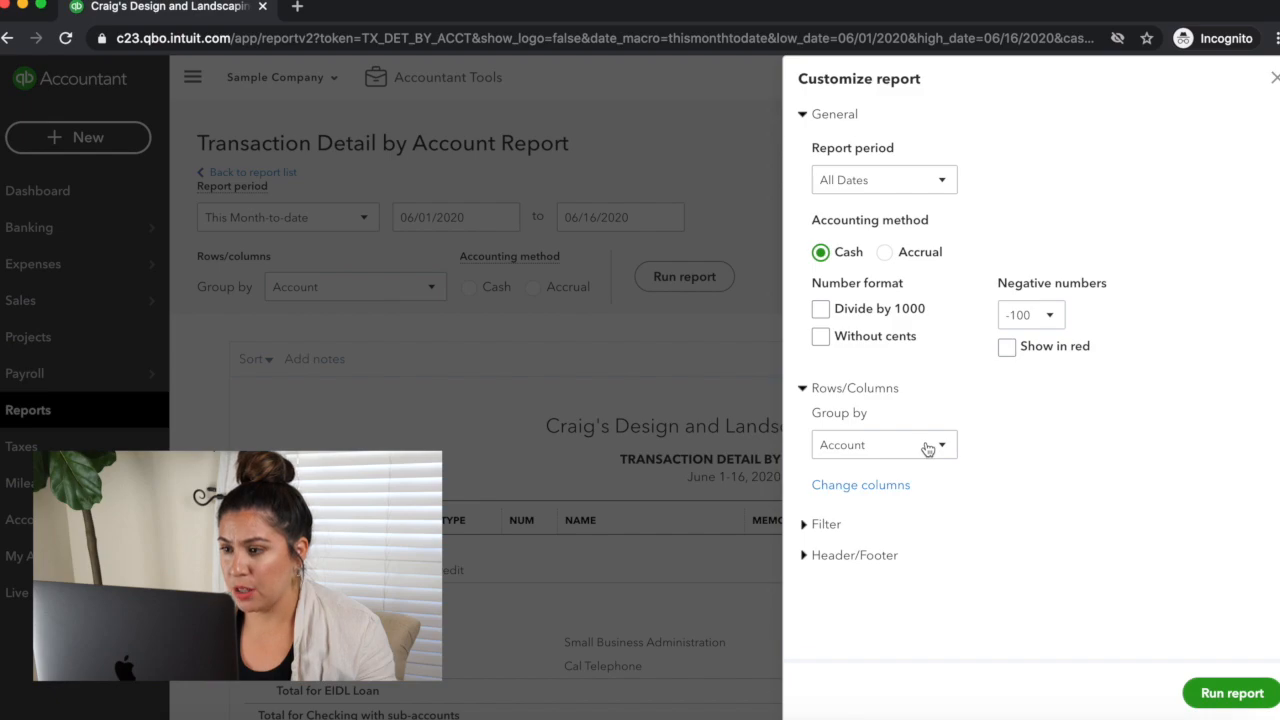
Step: Remove the Split, Amount and Num columns from the report's column selection
click(841, 486)
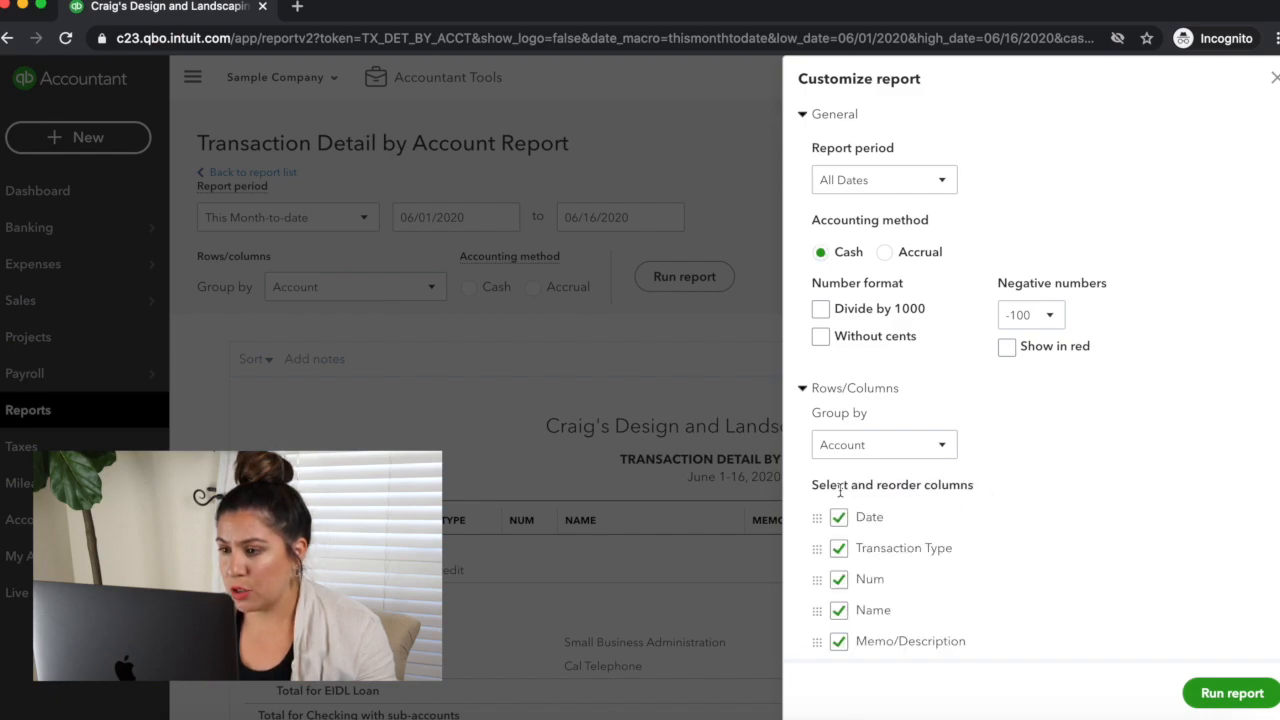
scroll(1052, 584, down, 4)
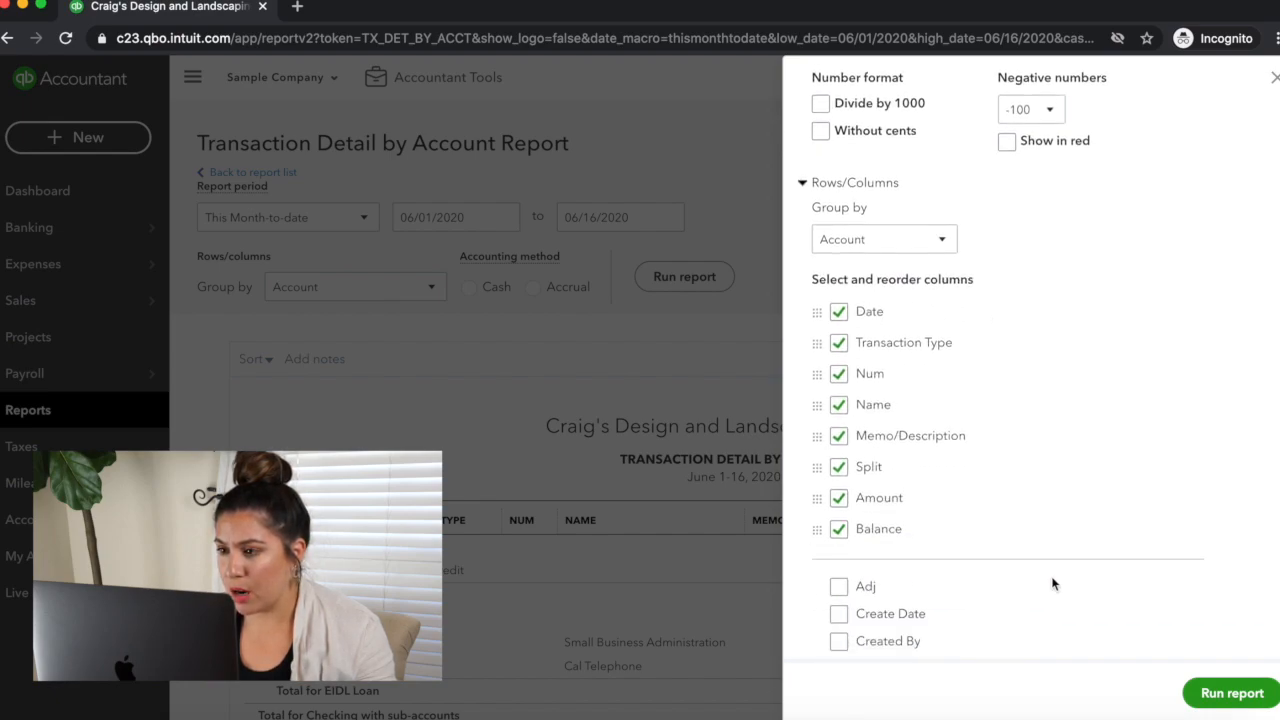
scroll(1045, 526, down, 2)
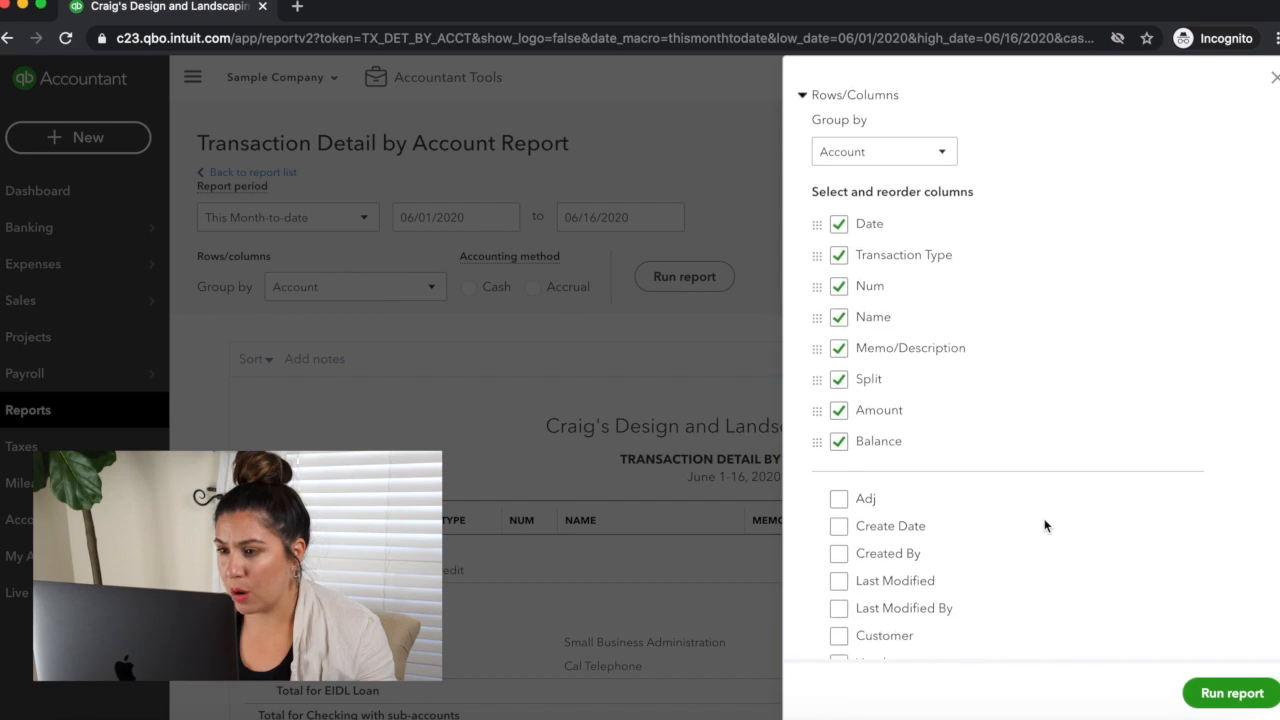
click(842, 379)
click(840, 380)
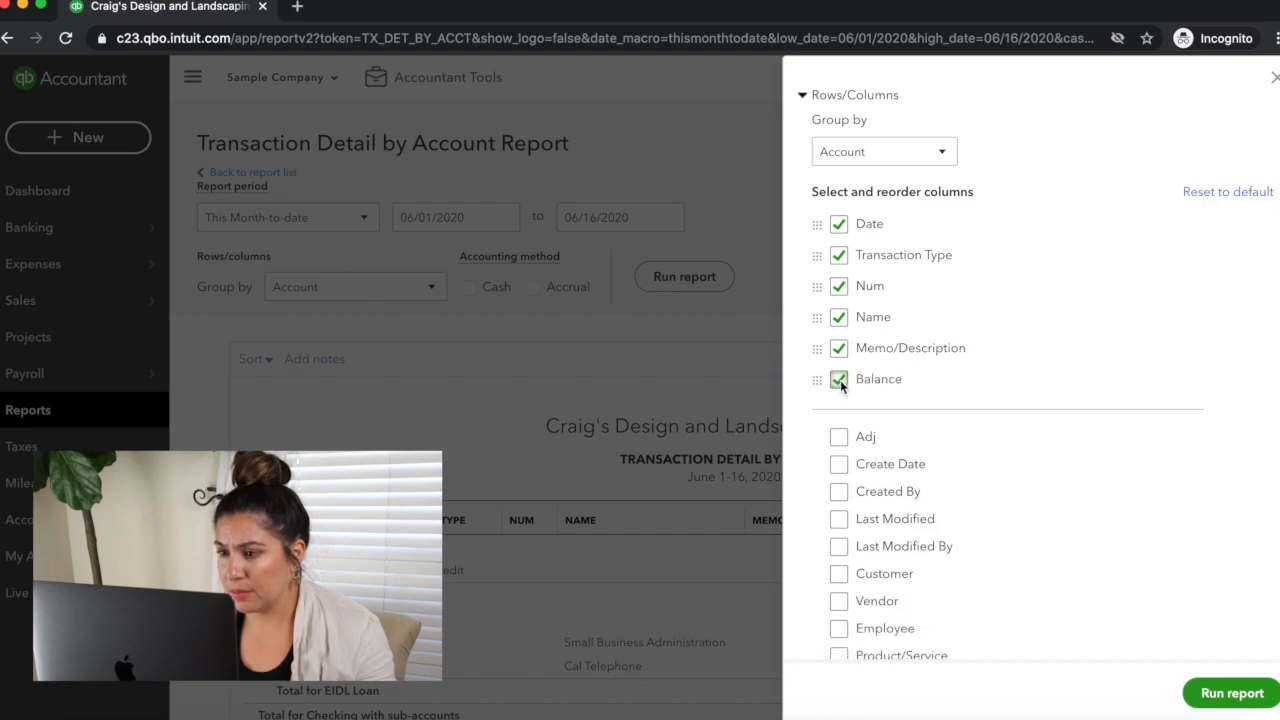
click(840, 287)
Step: Add the Debit and Credit columns to the report and move the Balance column after them
scroll(969, 470, down, 10)
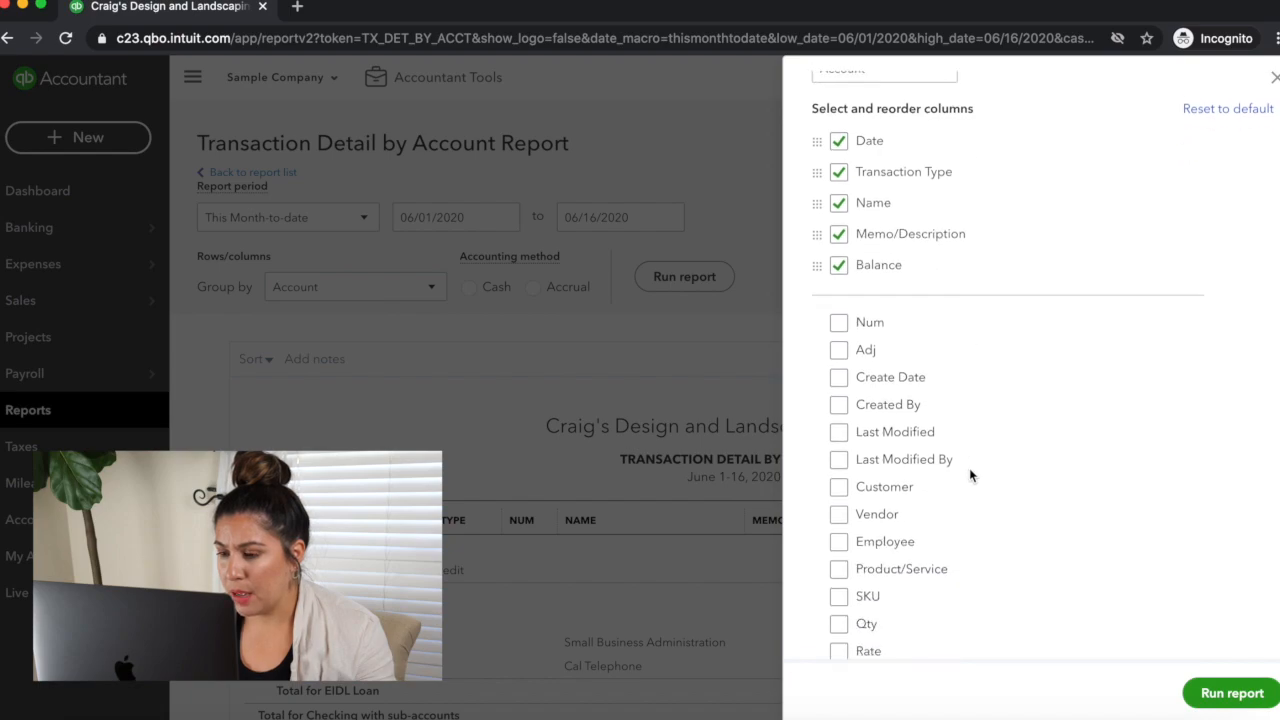
scroll(969, 476, down, 3)
click(838, 484)
click(838, 486)
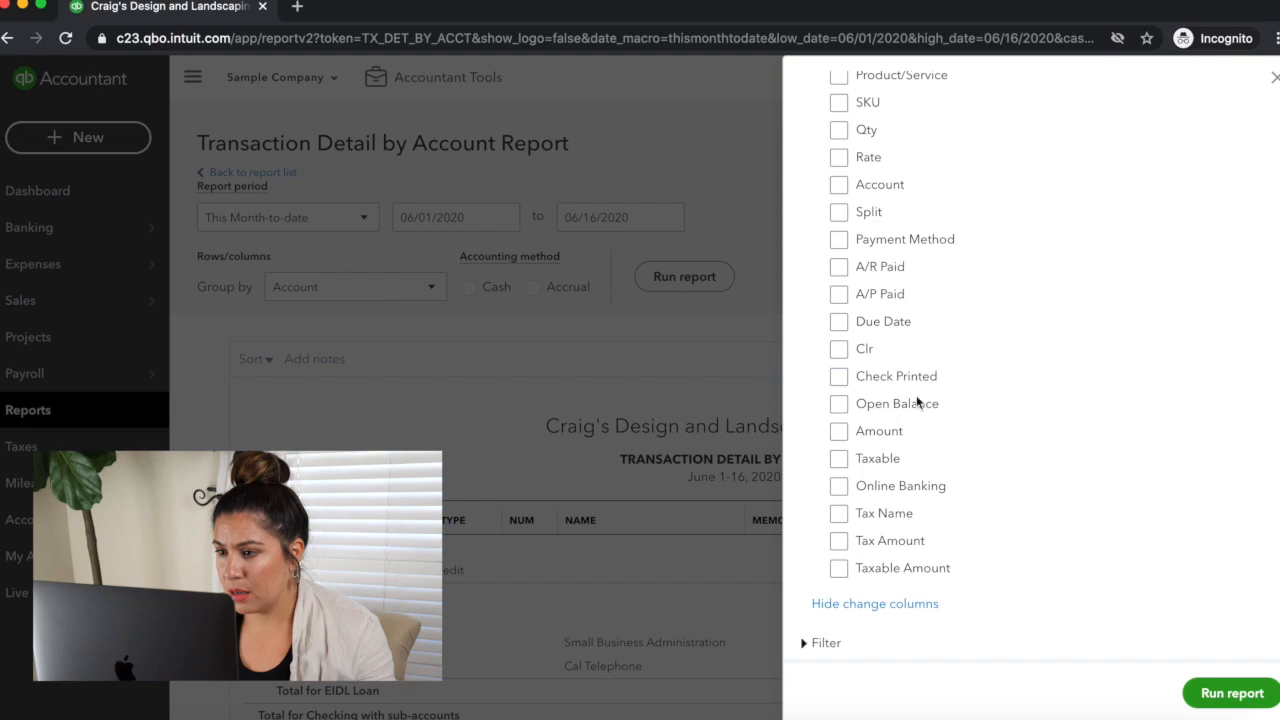
scroll(910, 380, up, 12)
drag(819, 424, 823, 503)
scroll(1027, 438, down, 10)
scroll(1025, 440, down, 1)
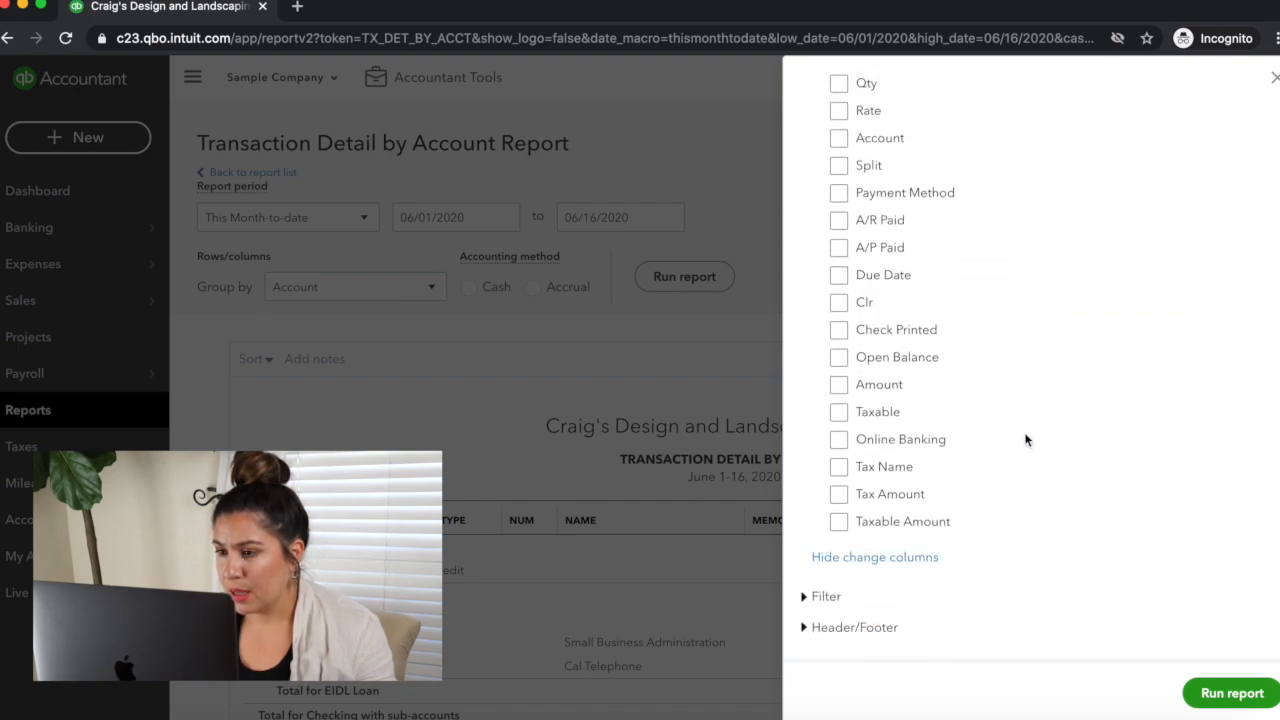
Step: Filter the report by the distribution account Checking:EIDL Loan and run it
click(815, 597)
scroll(1013, 503, down, 4)
scroll(1013, 503, down, 2)
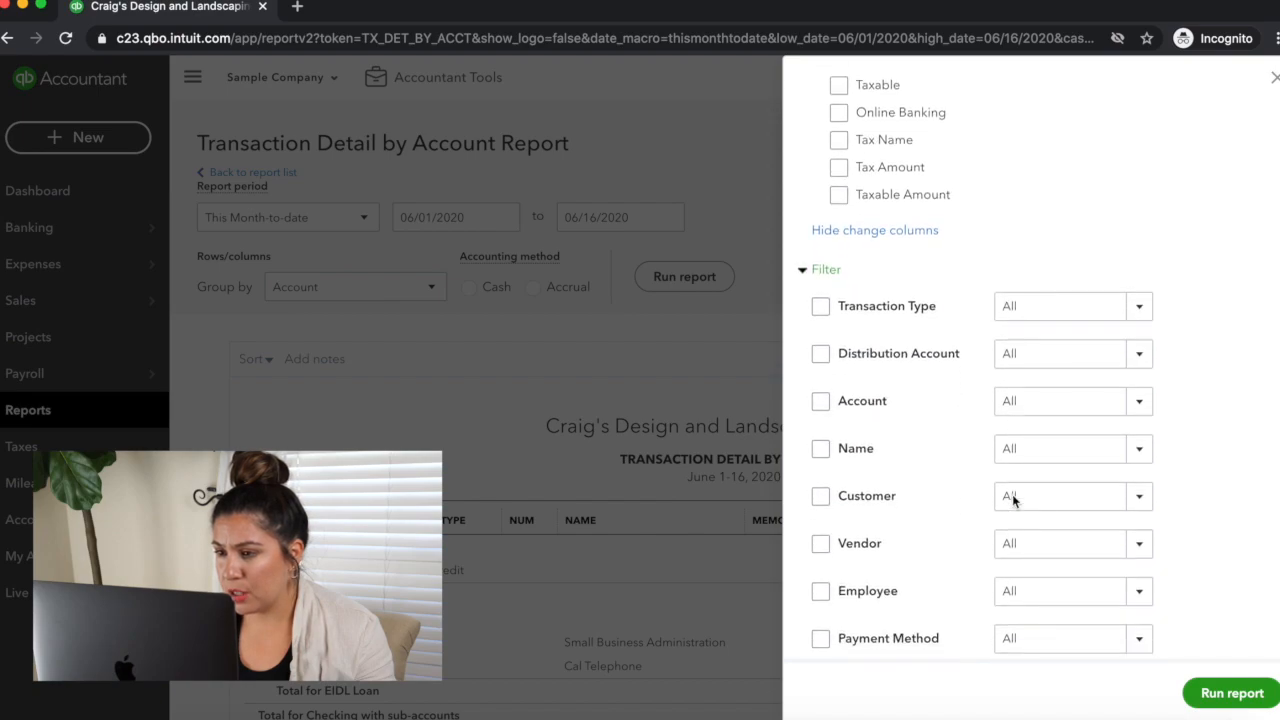
click(1139, 354)
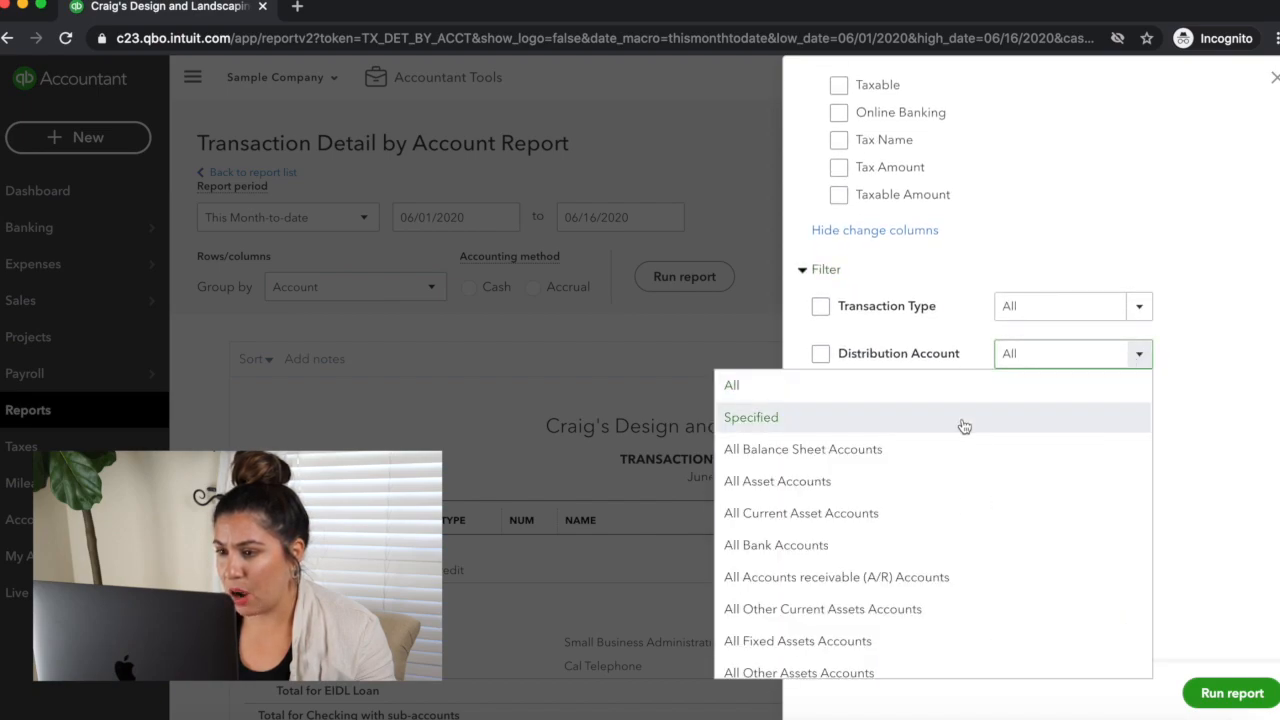
scroll(963, 426, down, 10)
scroll(968, 491, down, 3)
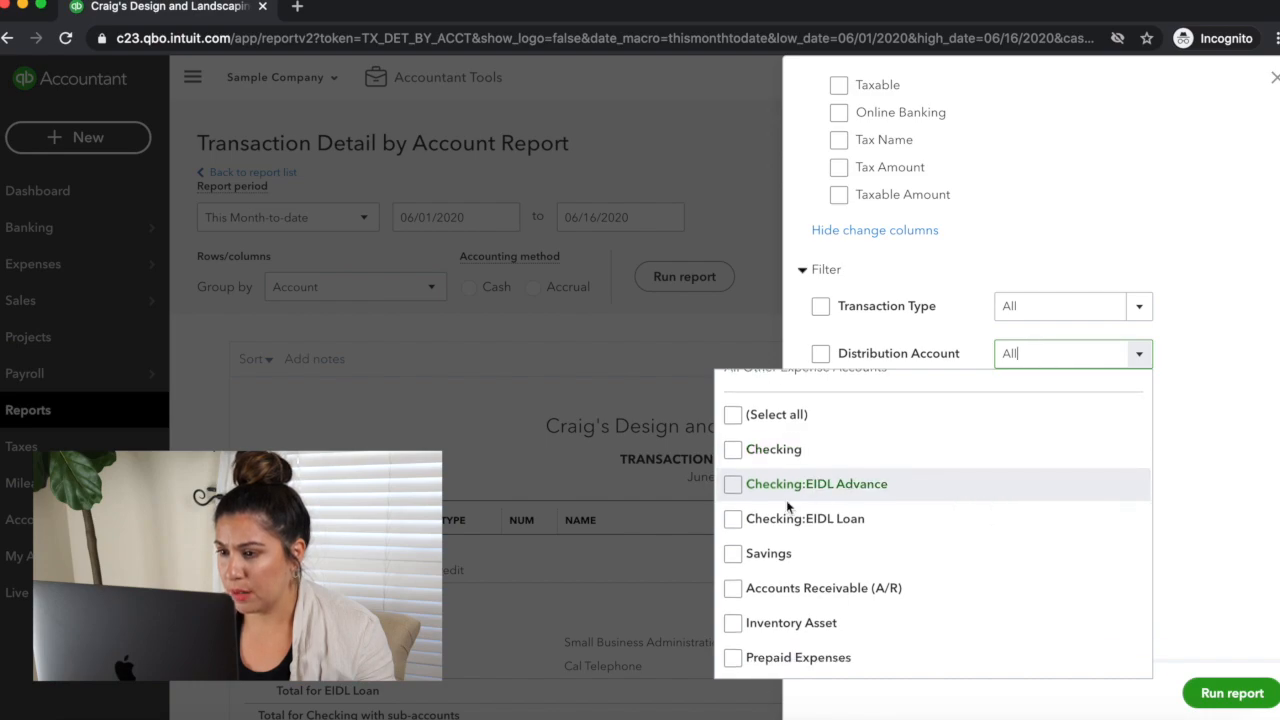
click(735, 518)
click(1170, 226)
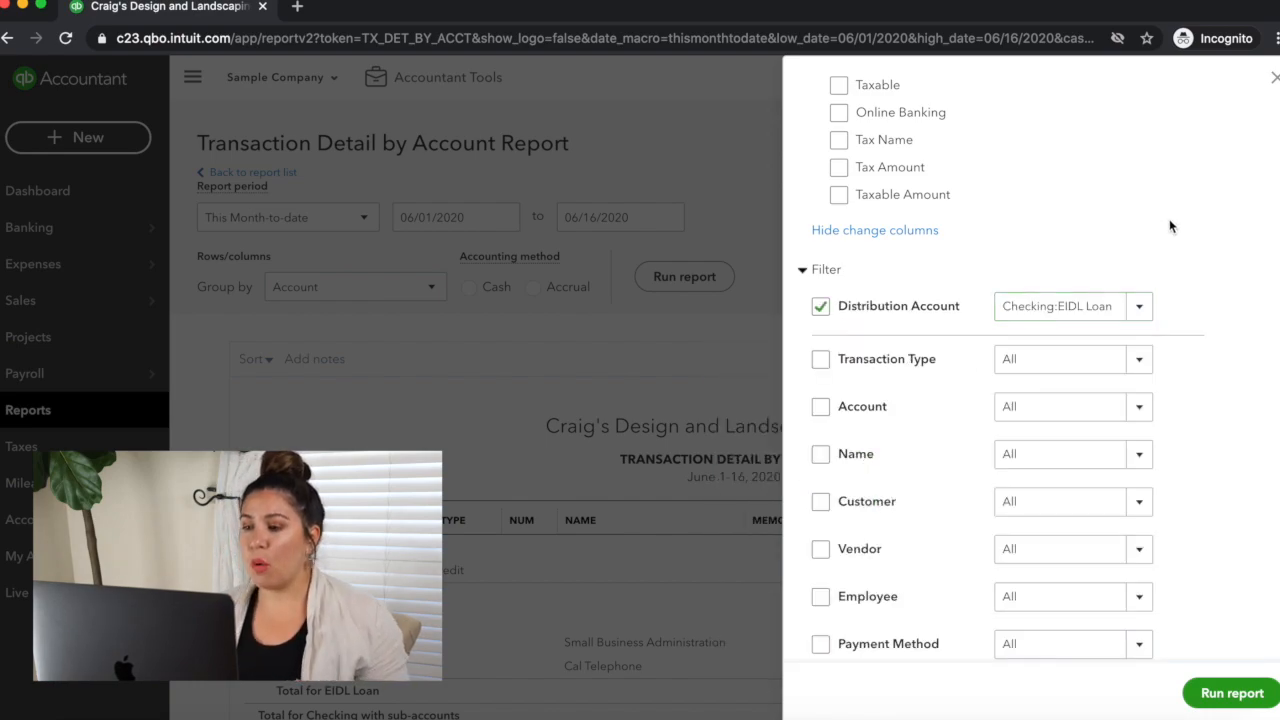
click(1233, 693)
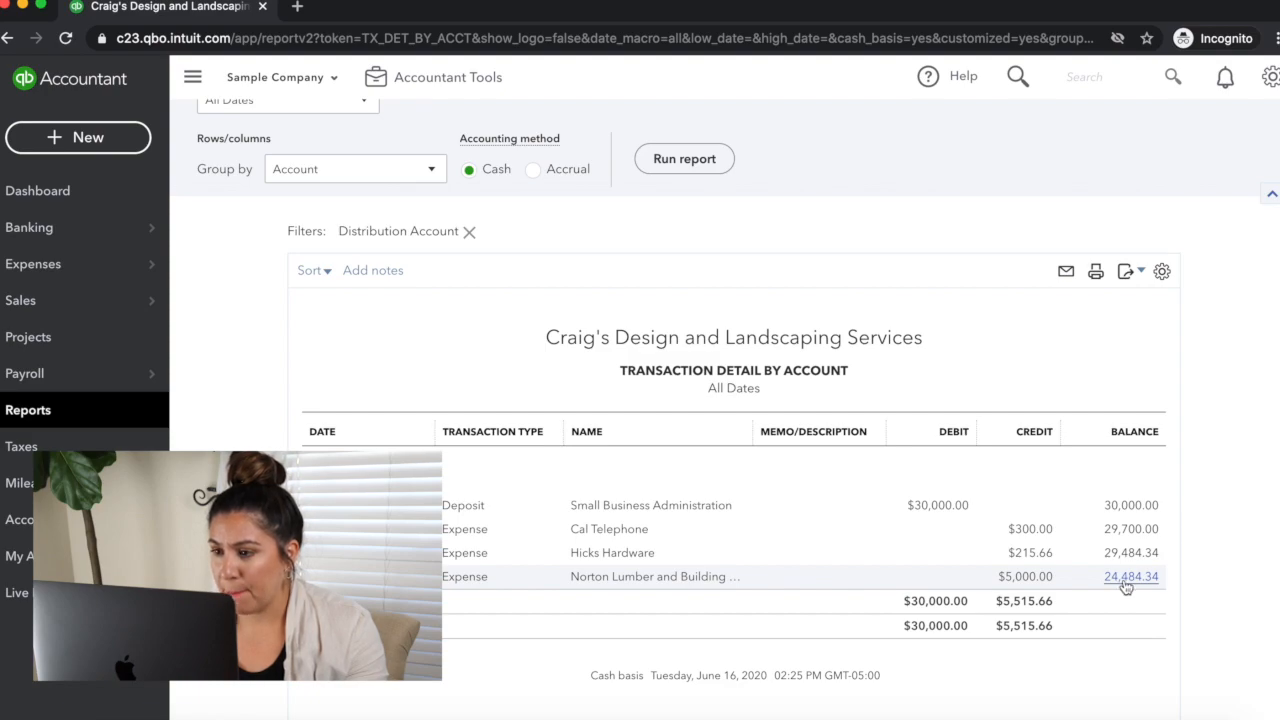
Step: Change the report's title to EIDL Tracking
click(688, 371)
text(EIDL Tracking)
click(1233, 359)
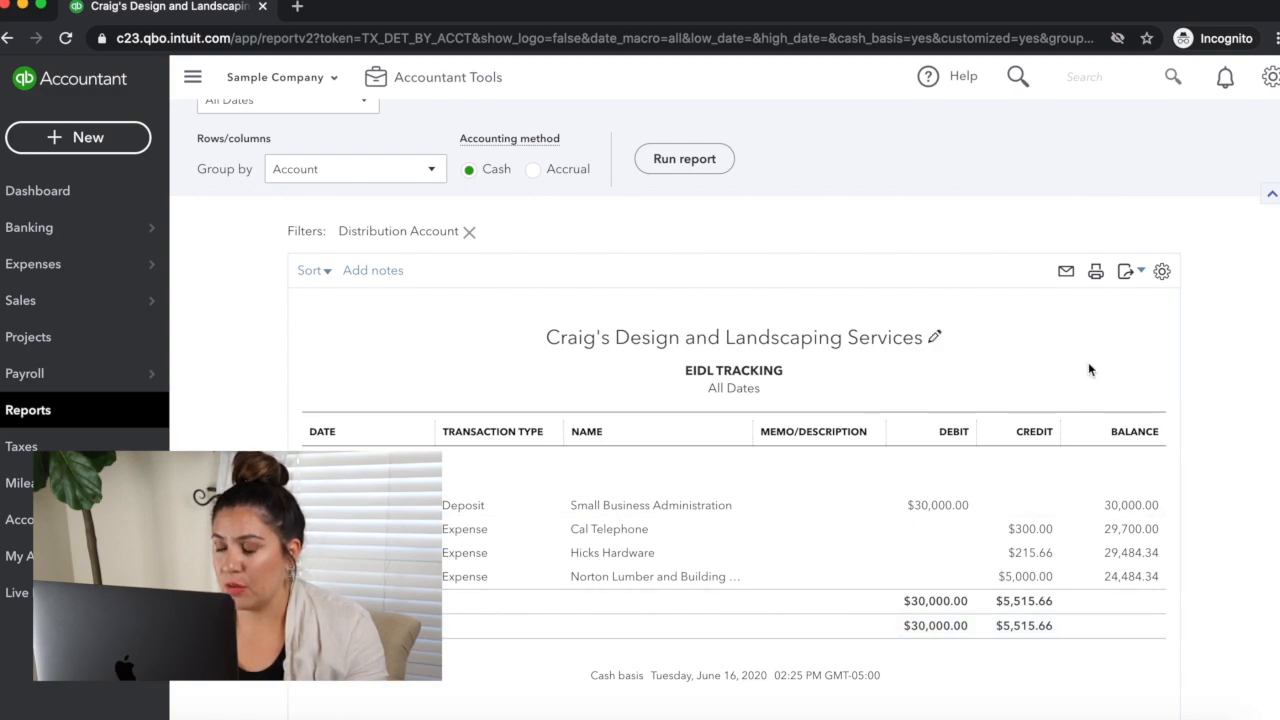
Step: Save the report customization under the custom report name EIDL Tracking
scroll(1127, 305, up, 2)
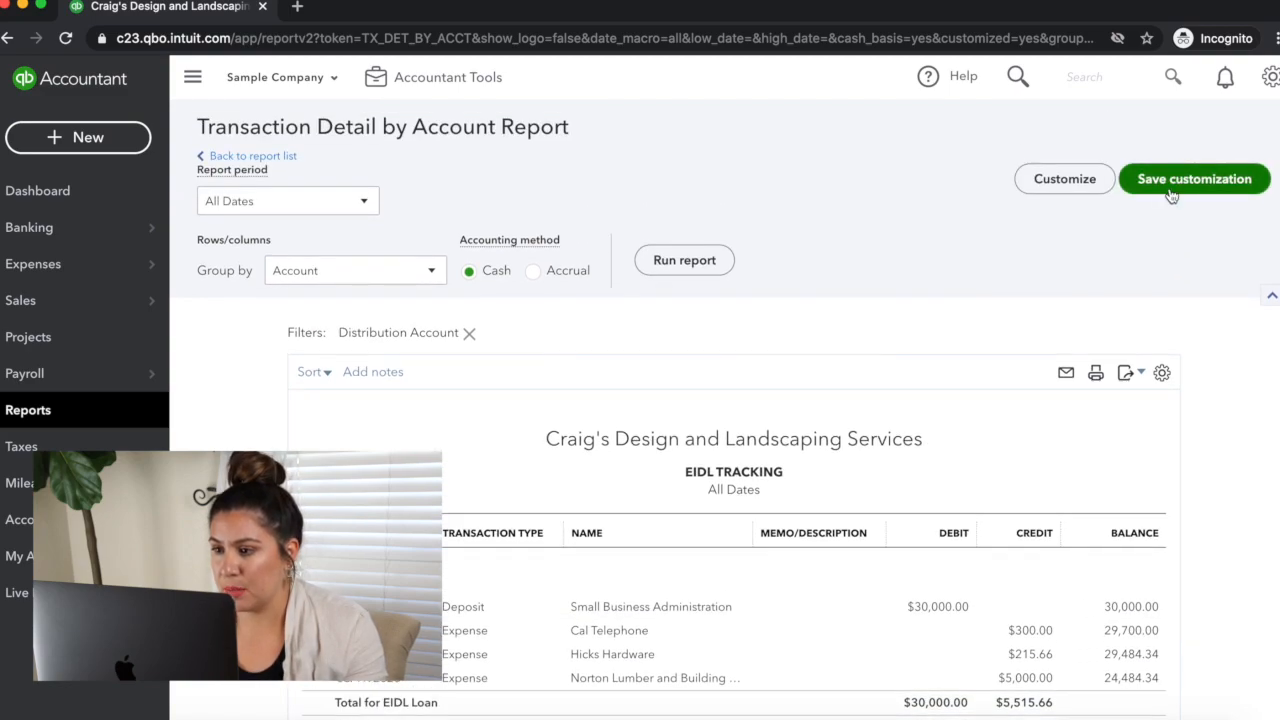
click(1170, 179)
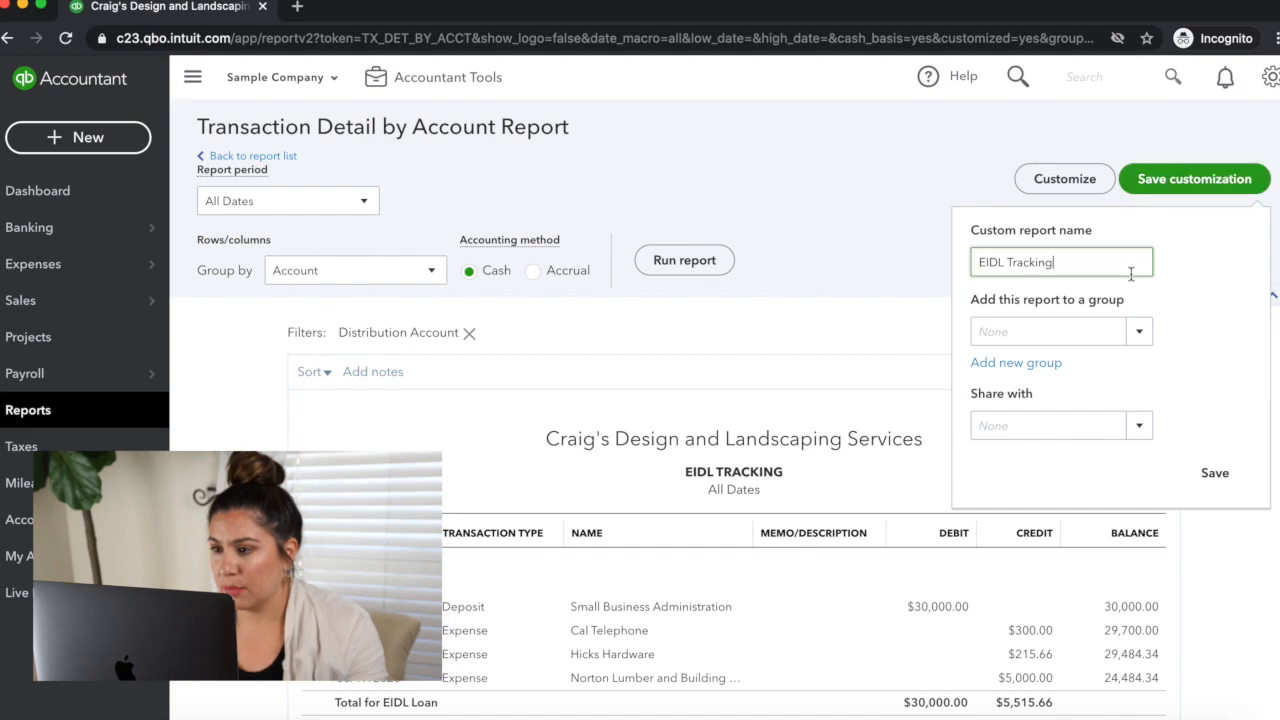
click(1218, 476)
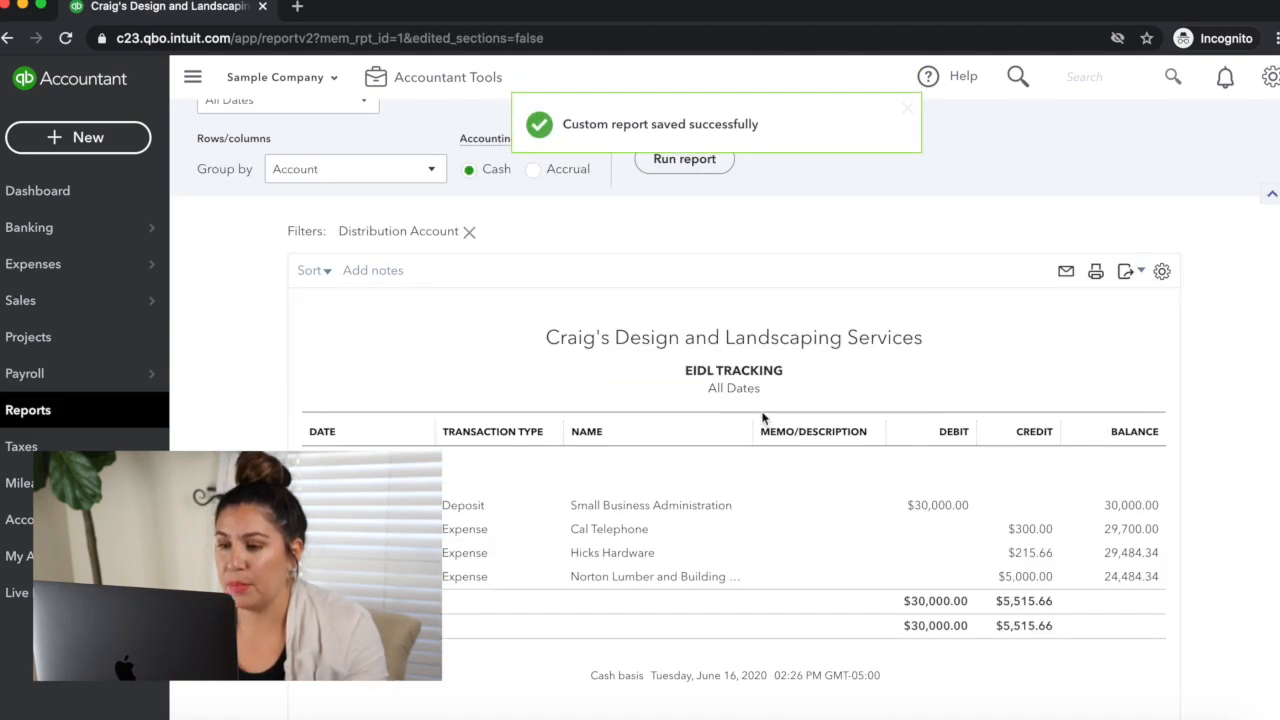
Step: Open the saved EIDL Tracking report from the list of custom reports
click(62, 409)
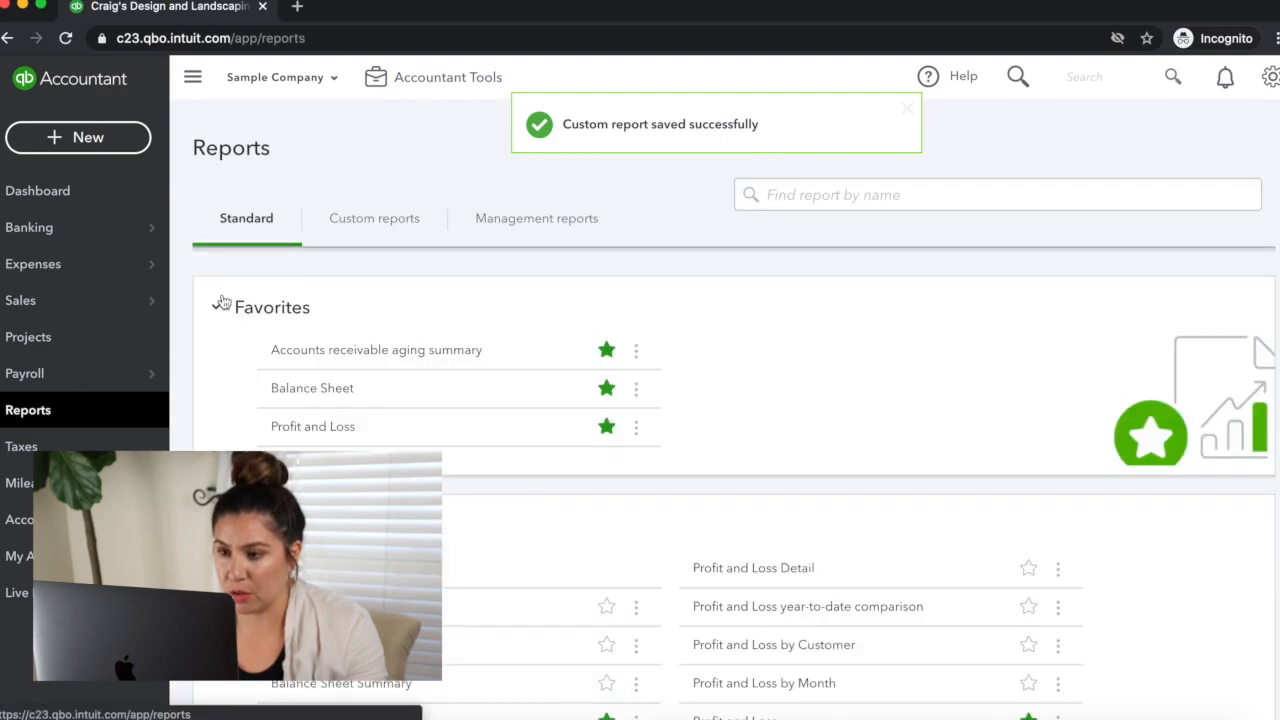
click(371, 230)
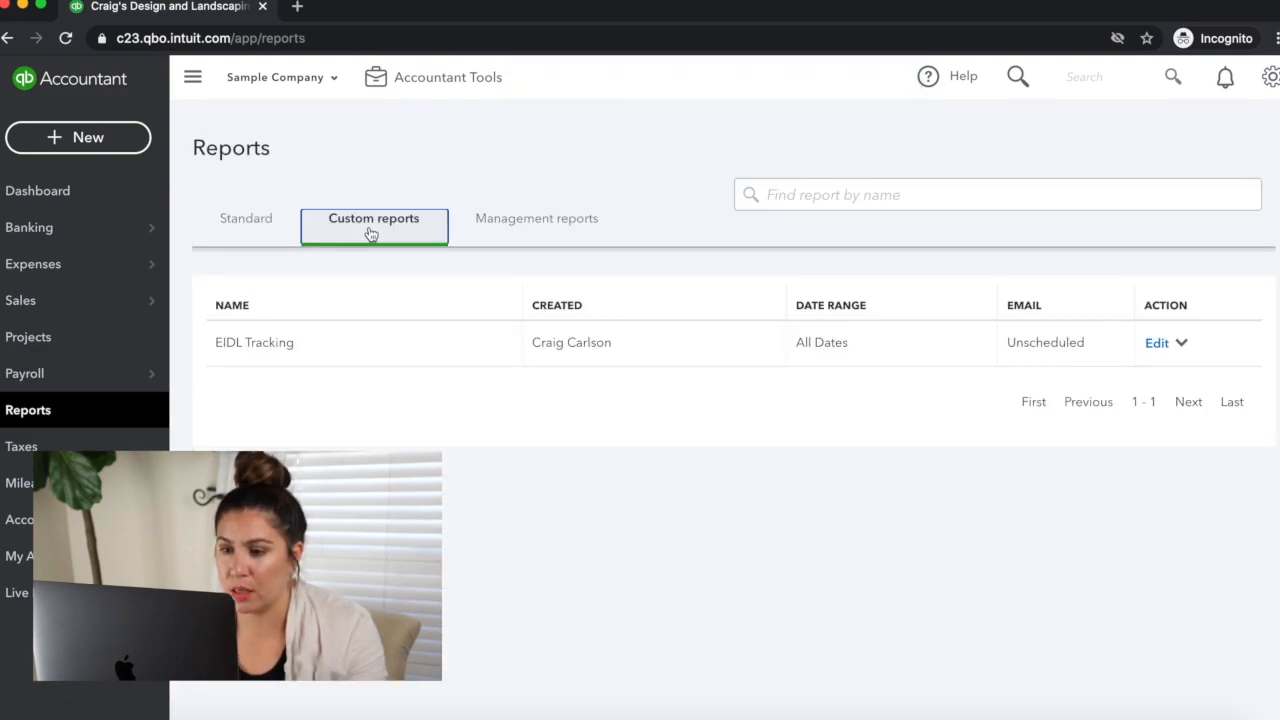
click(254, 343)
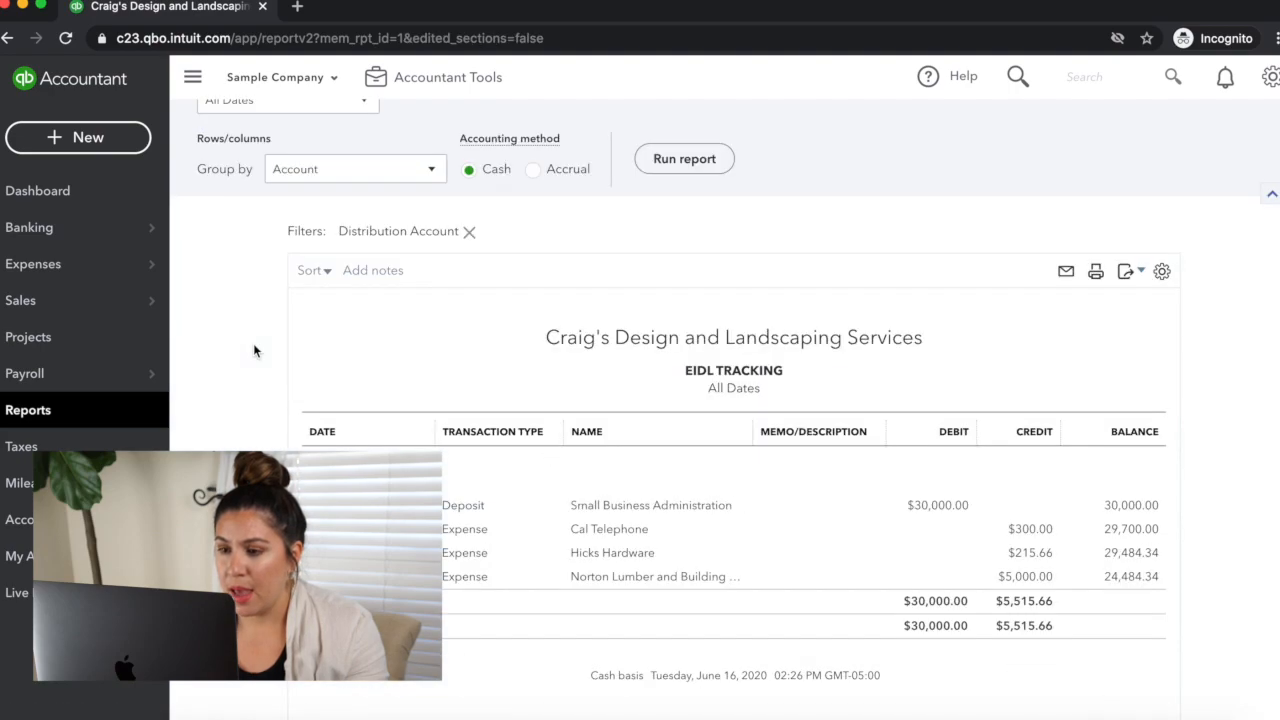
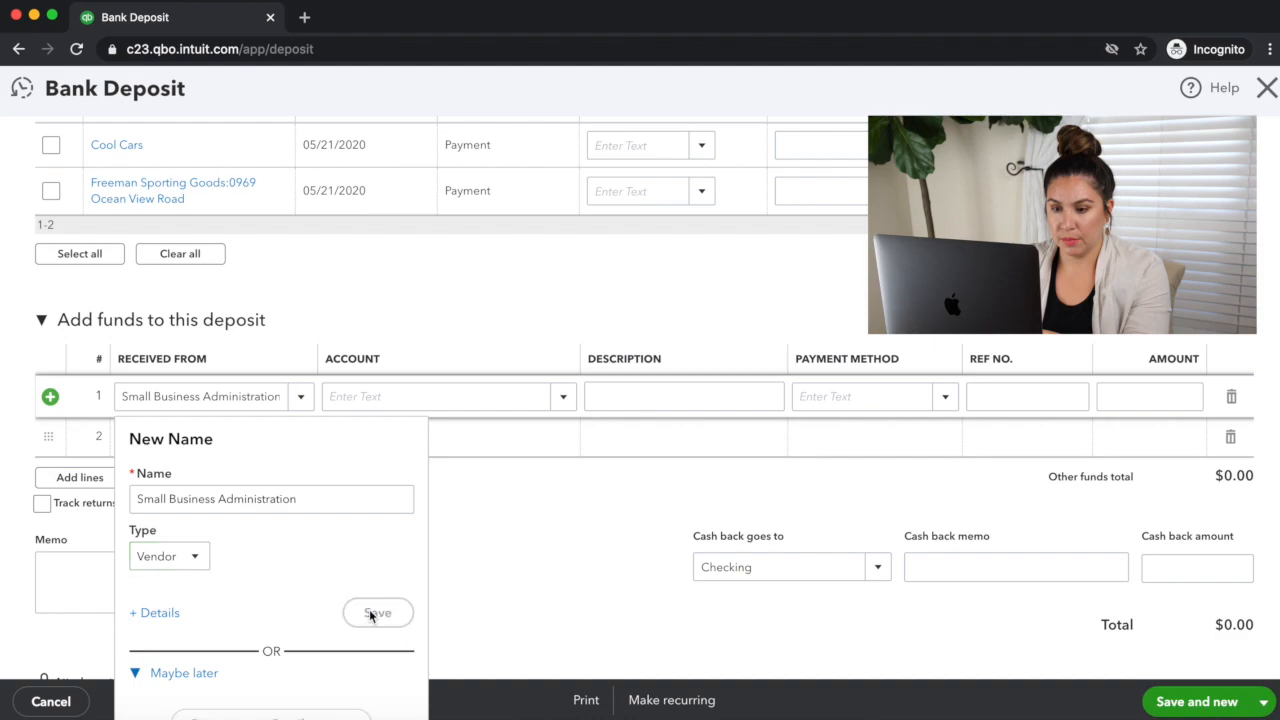
Step: Assign the first added-funds line to the EIDL Advance liability account and describe it as Deposit of Funds
click(391, 400)
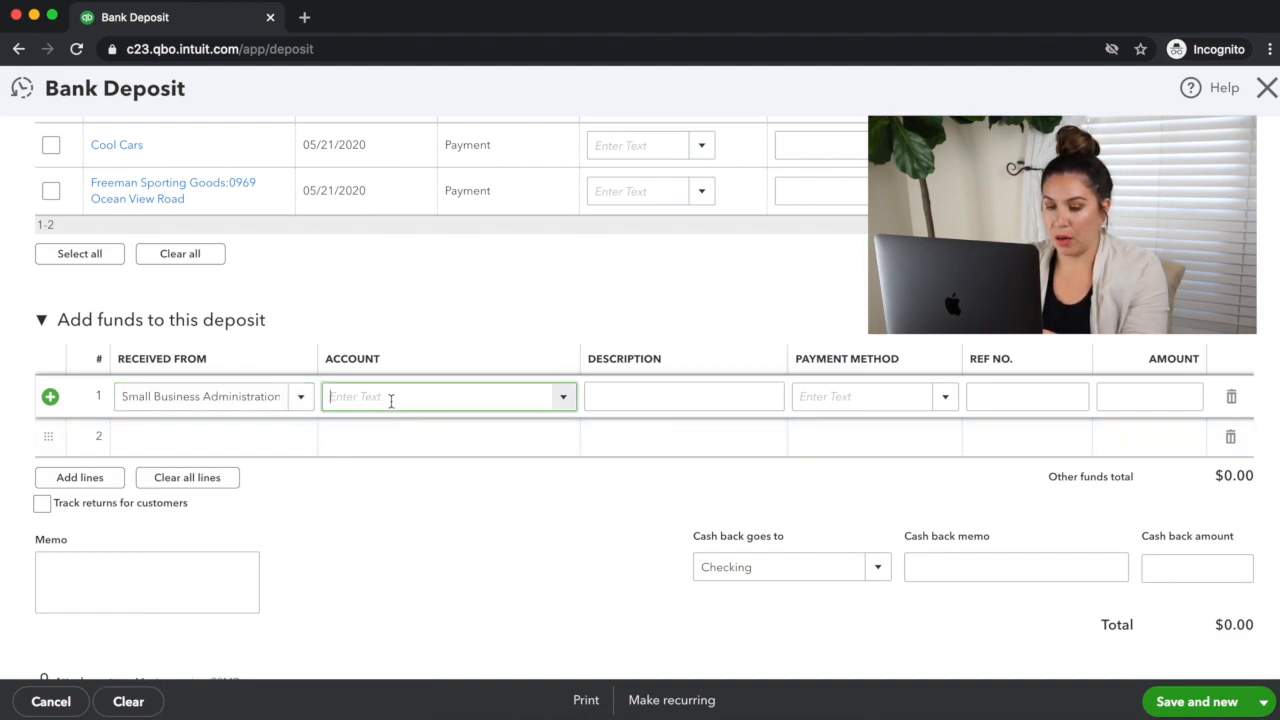
text(Eid)
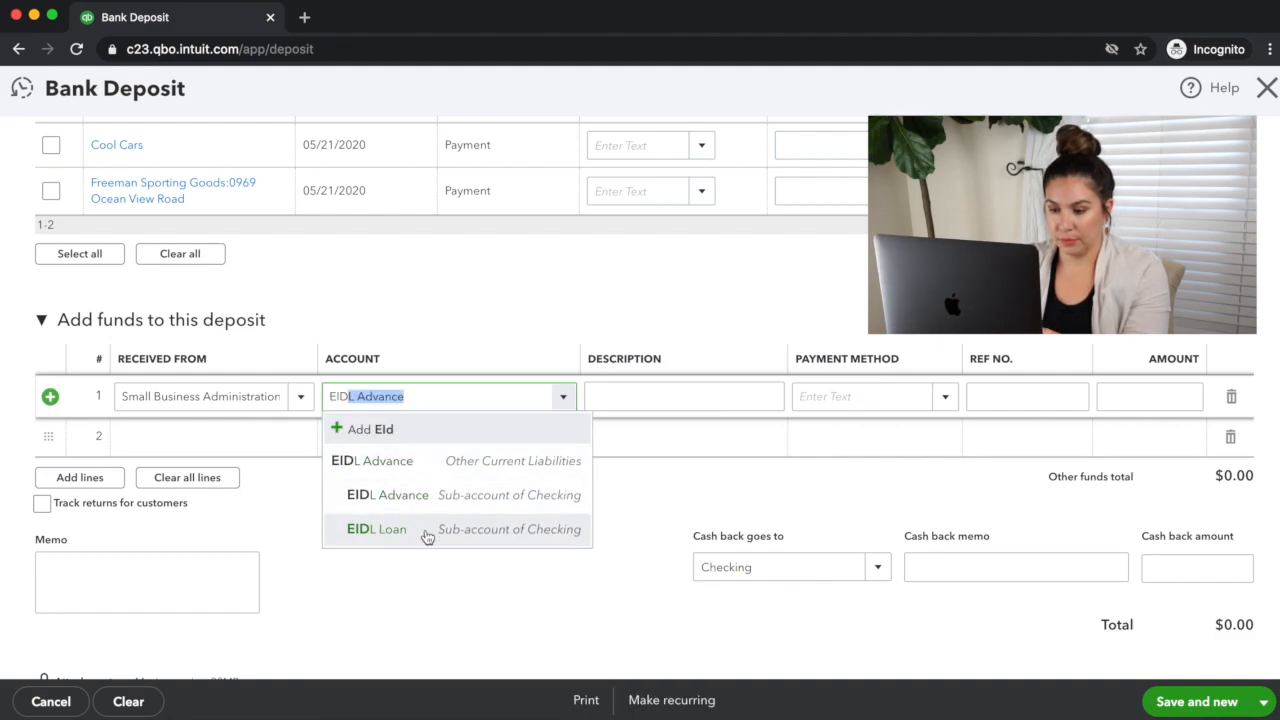
click(457, 479)
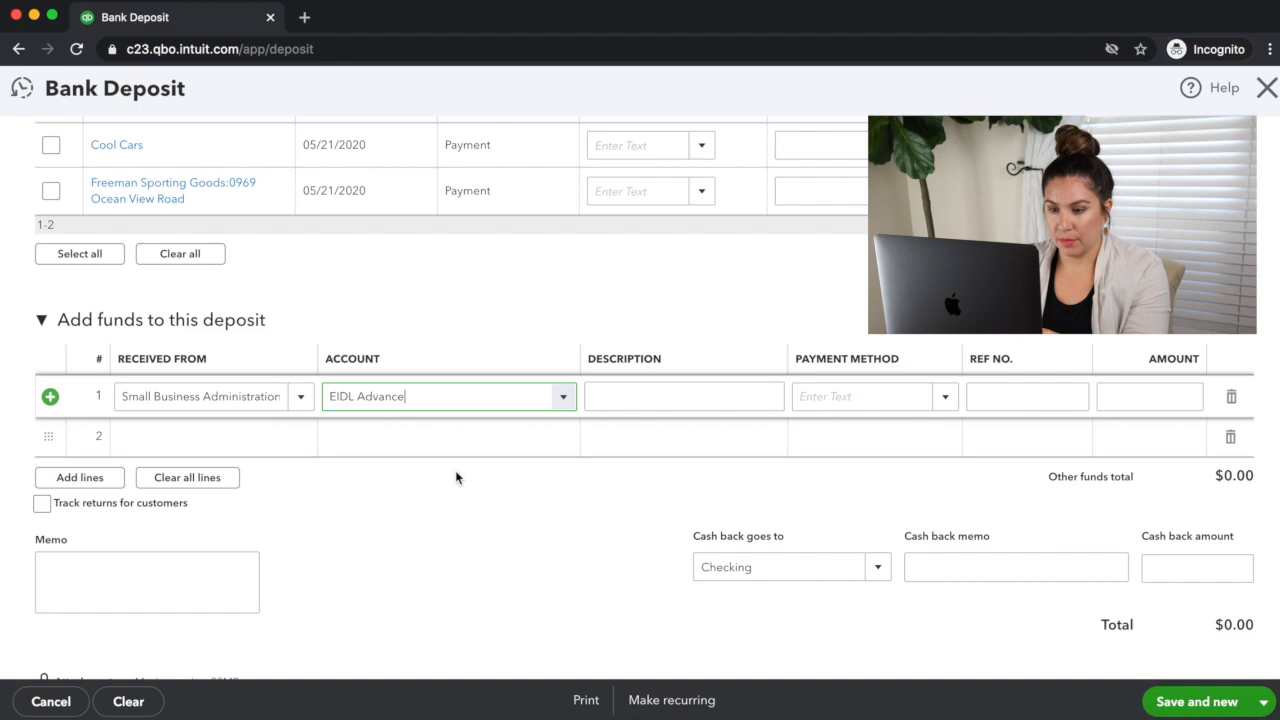
click(628, 396)
click(672, 395)
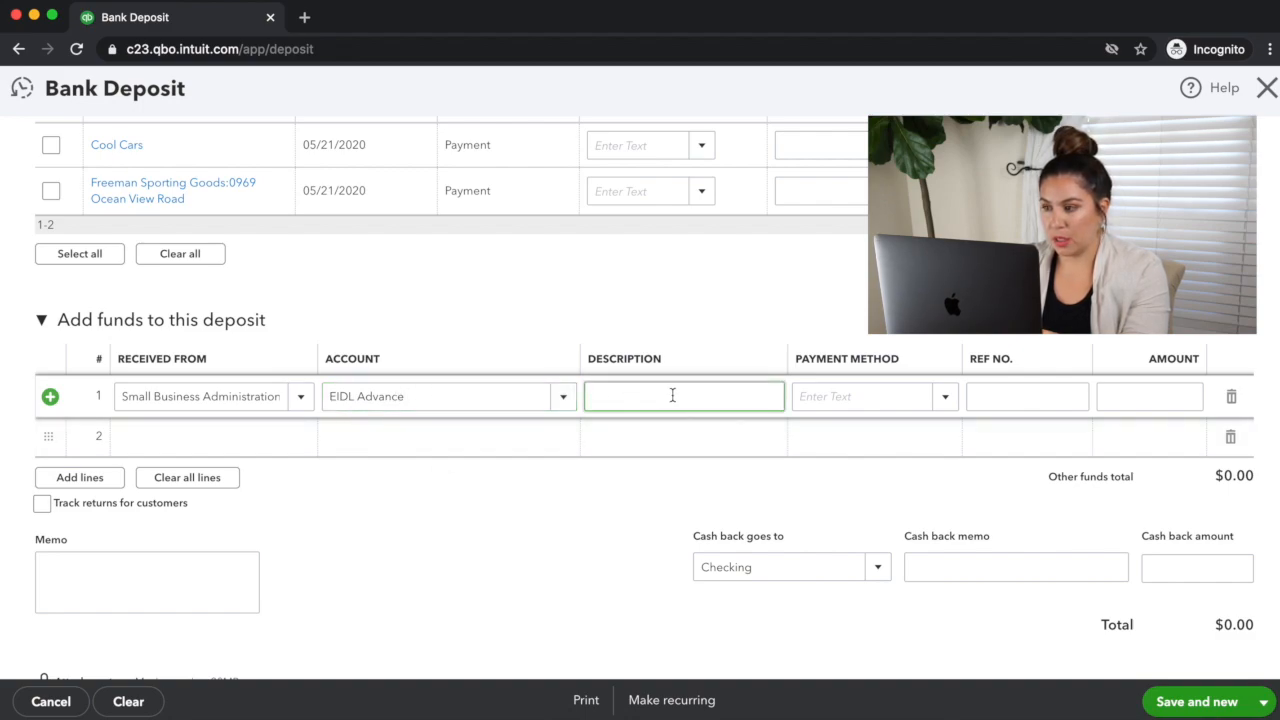
text(Deposit o)
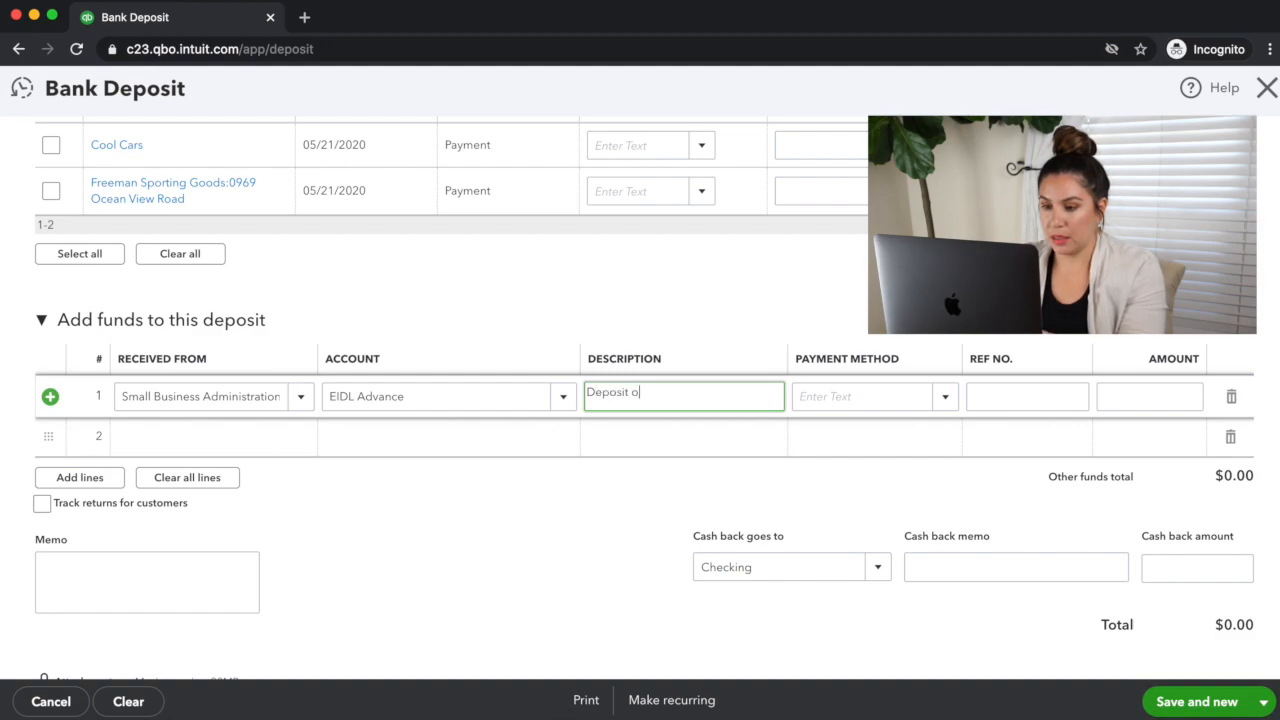
text(f Funds)
Step: Enter 5000 as the amount of the EIDL Advance deposit line and save the deposit
click(1118, 403)
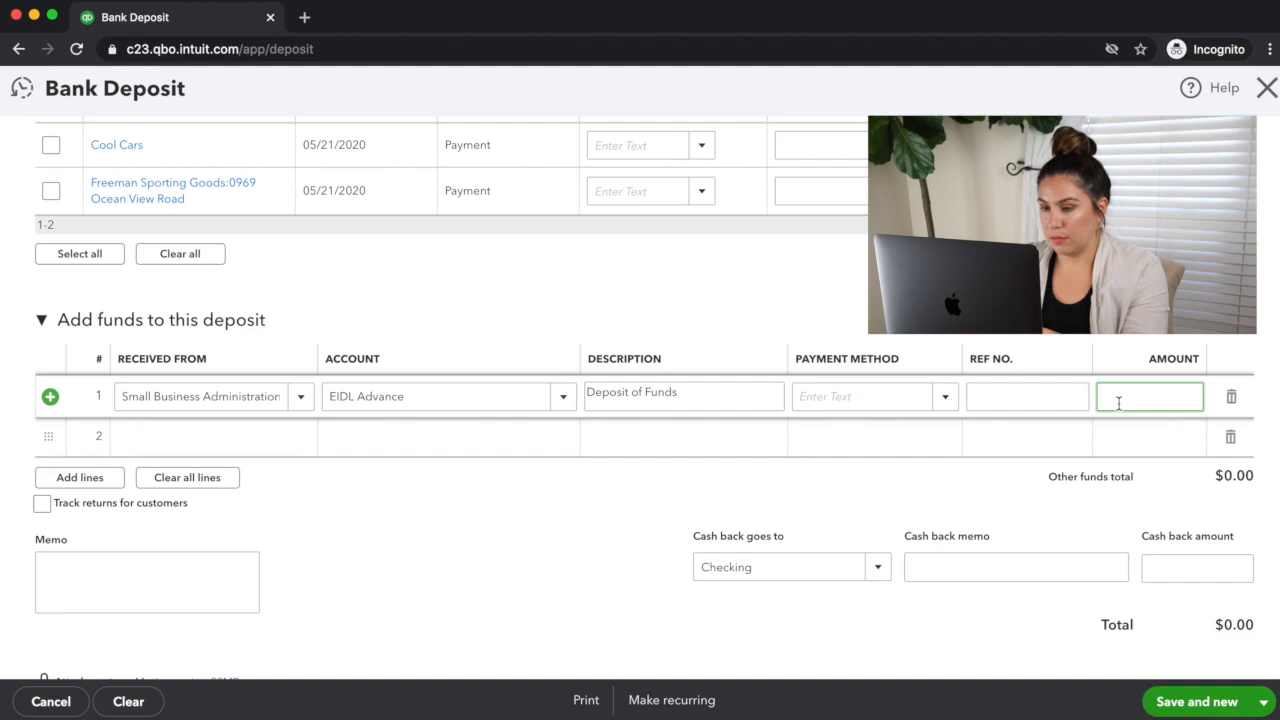
text(5000)
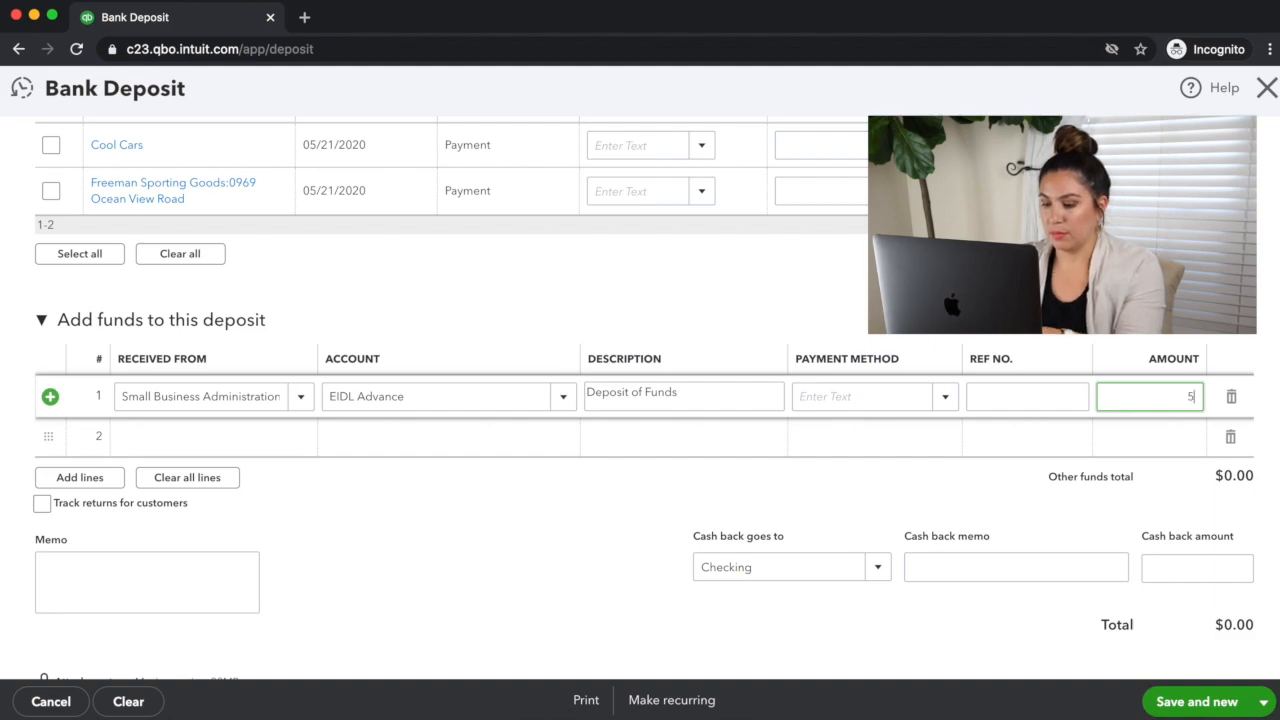
click(1160, 705)
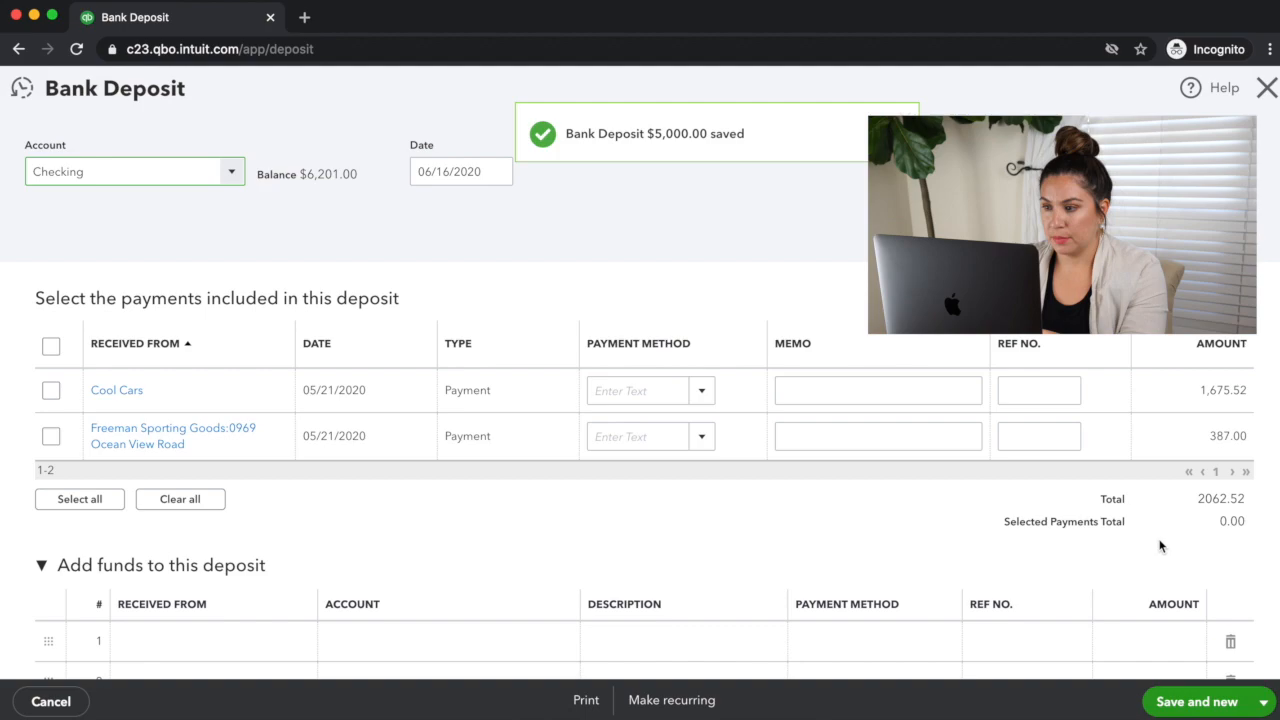
Step: Change the saved Small Business Administration deposit's bank account to the EIDL Advance sub-account of Checking and save it
click(232, 174)
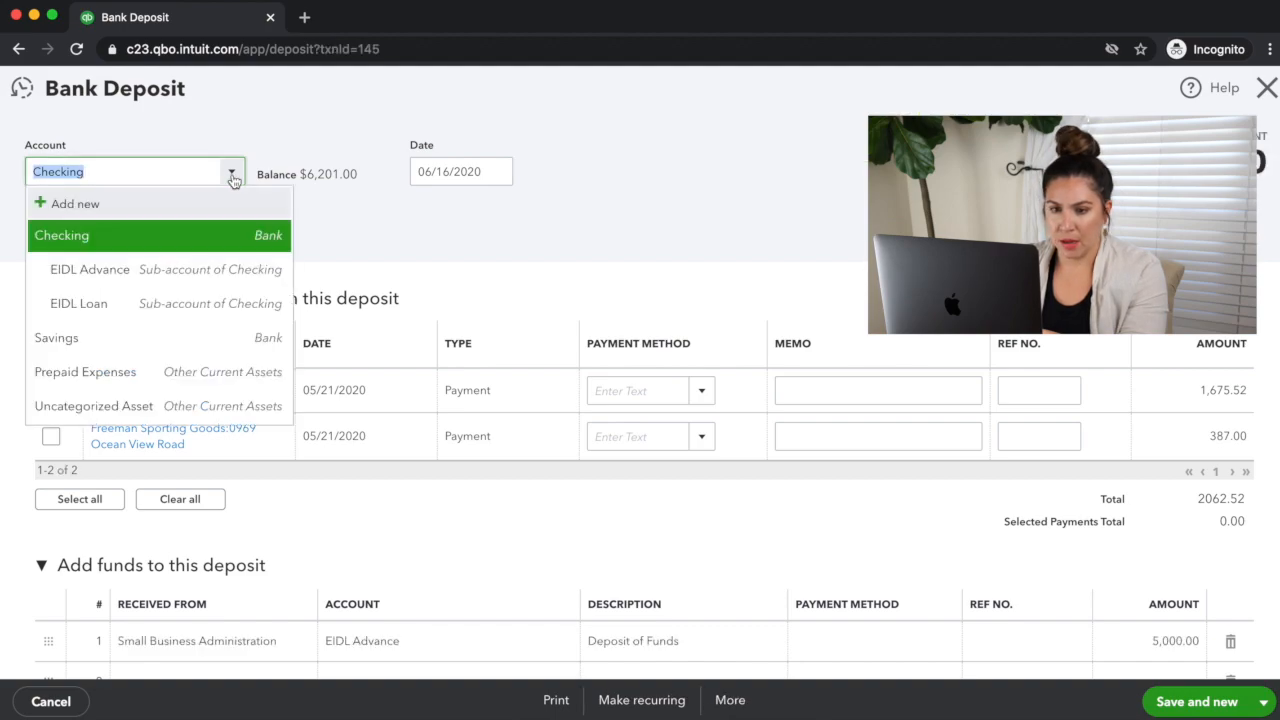
click(188, 272)
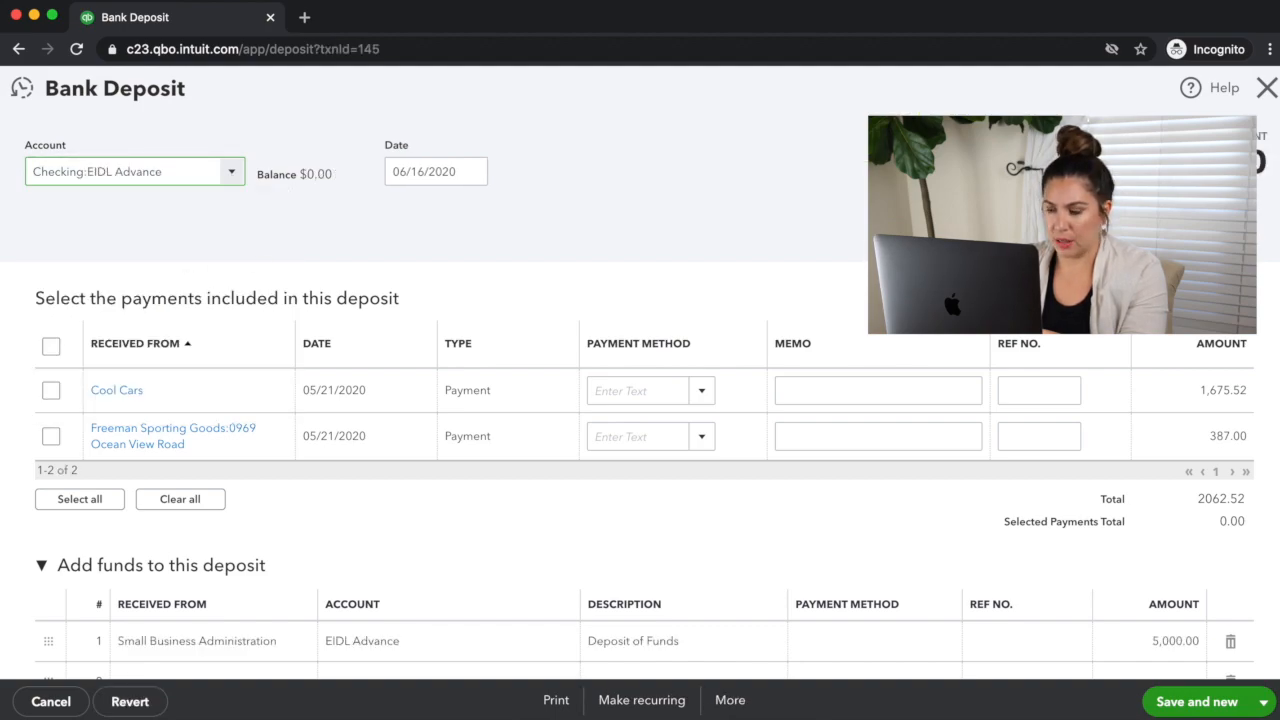
click(1188, 703)
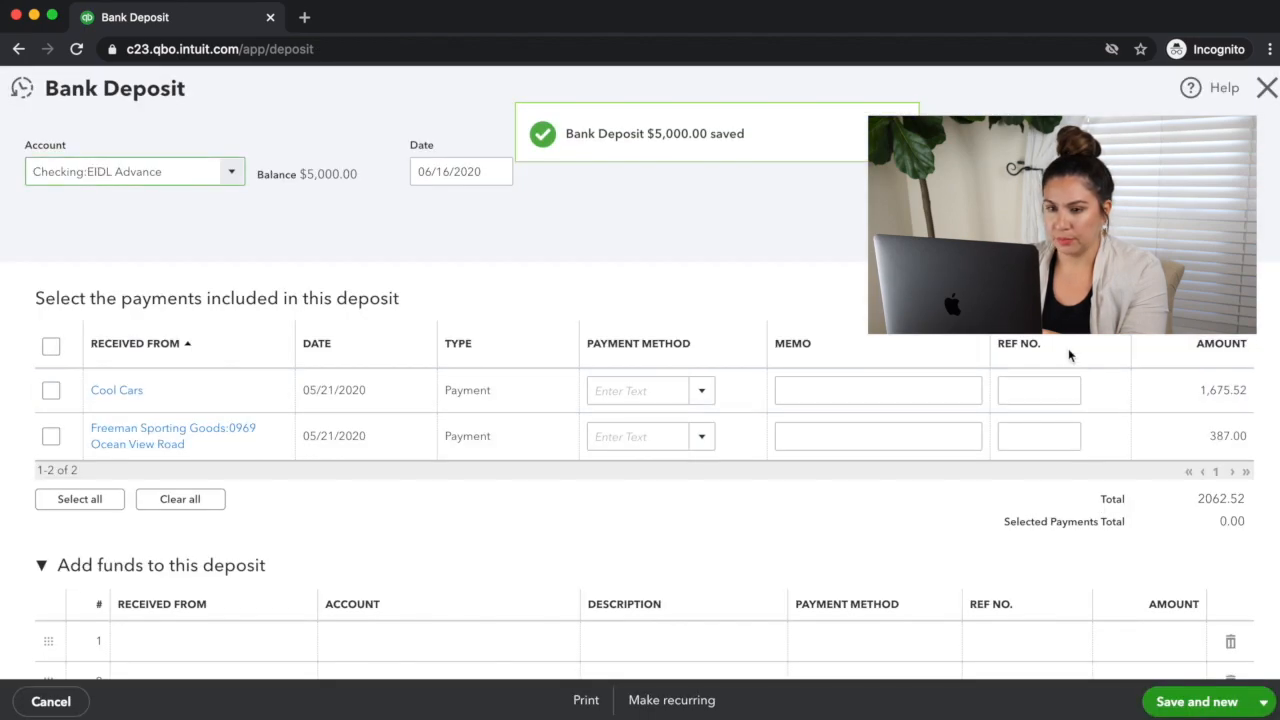
Step: Close the bank deposit form and check the EIDL Advance bank and liability balances in the Chart of Accounts
click(1267, 88)
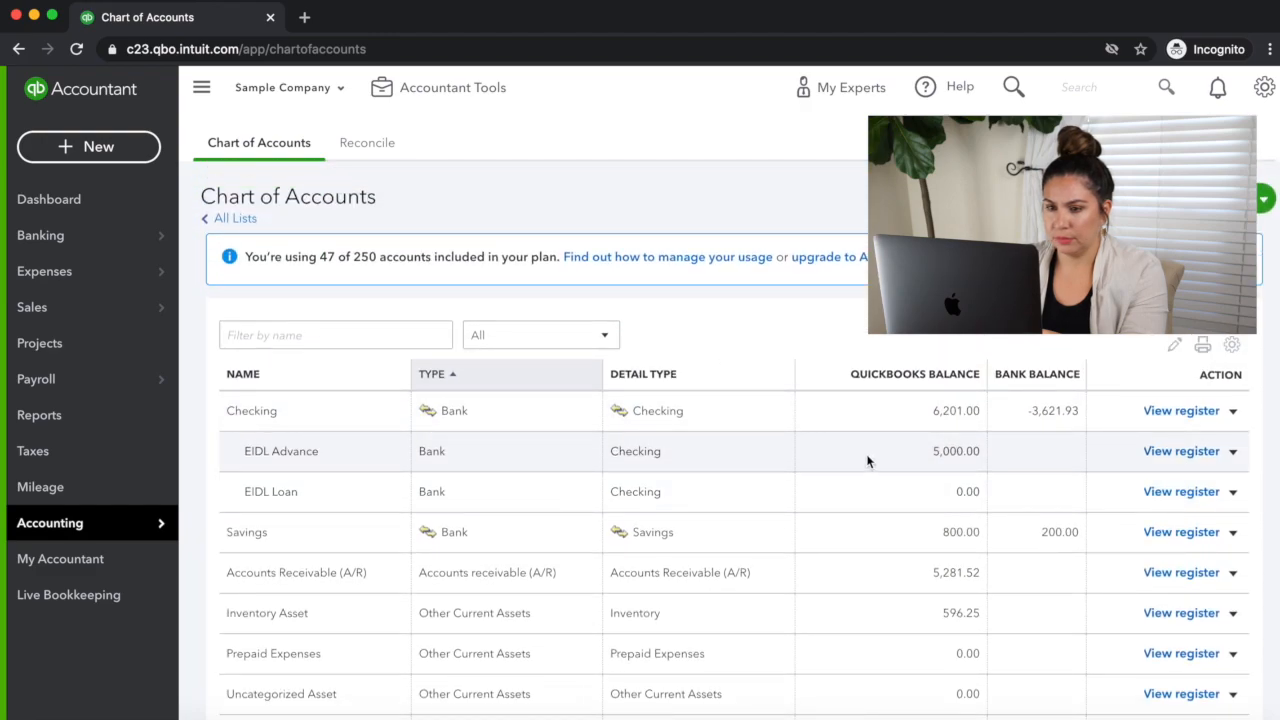
scroll(950, 443, down, 3)
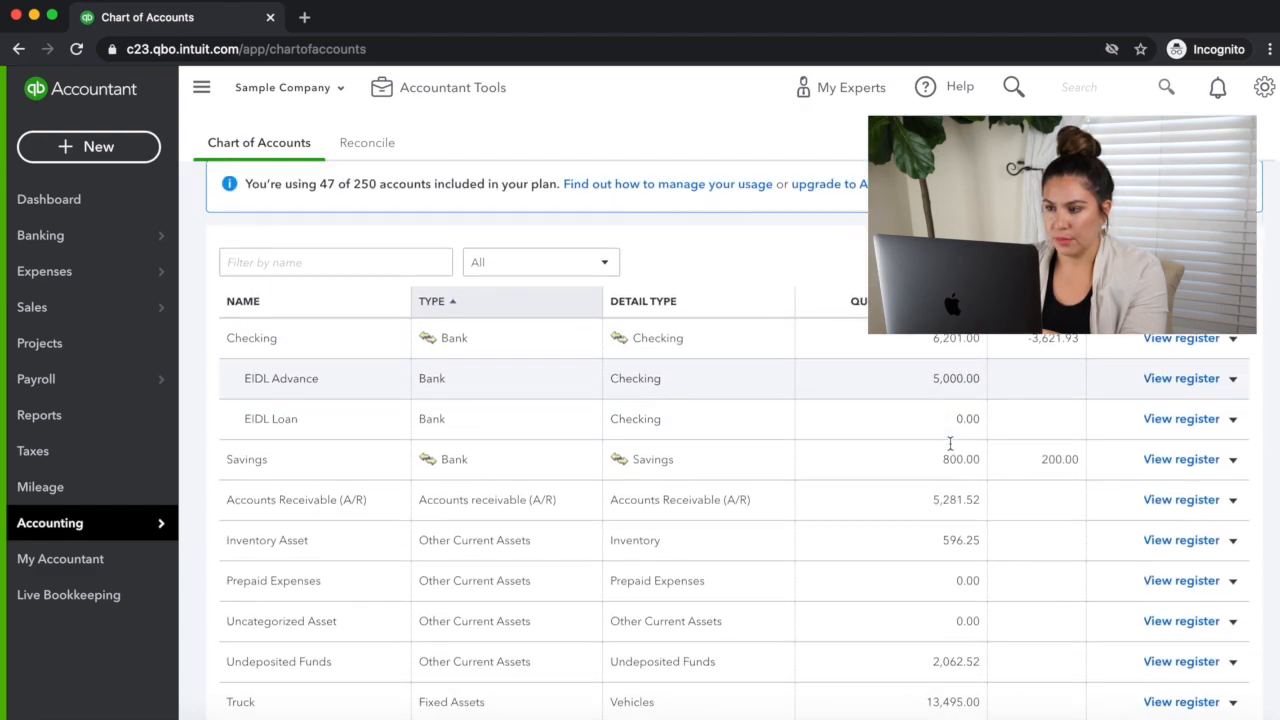
scroll(950, 450, down, 6)
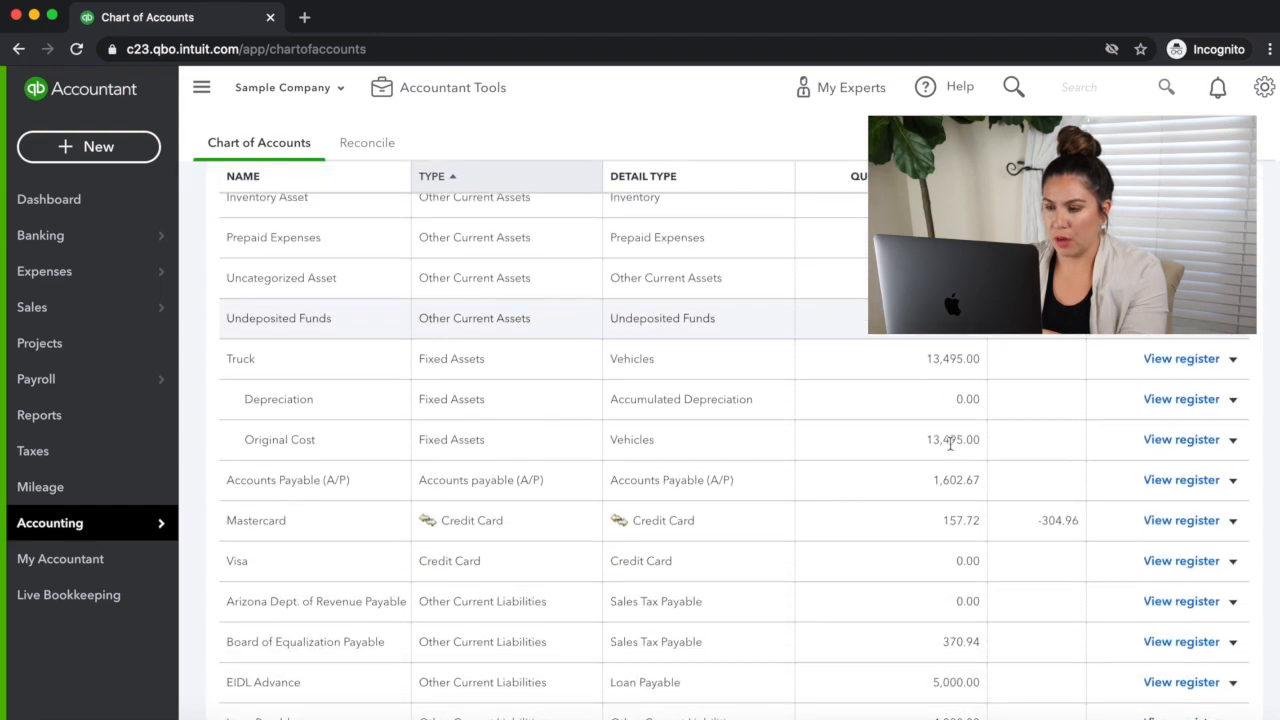
scroll(950, 447, up, 9)
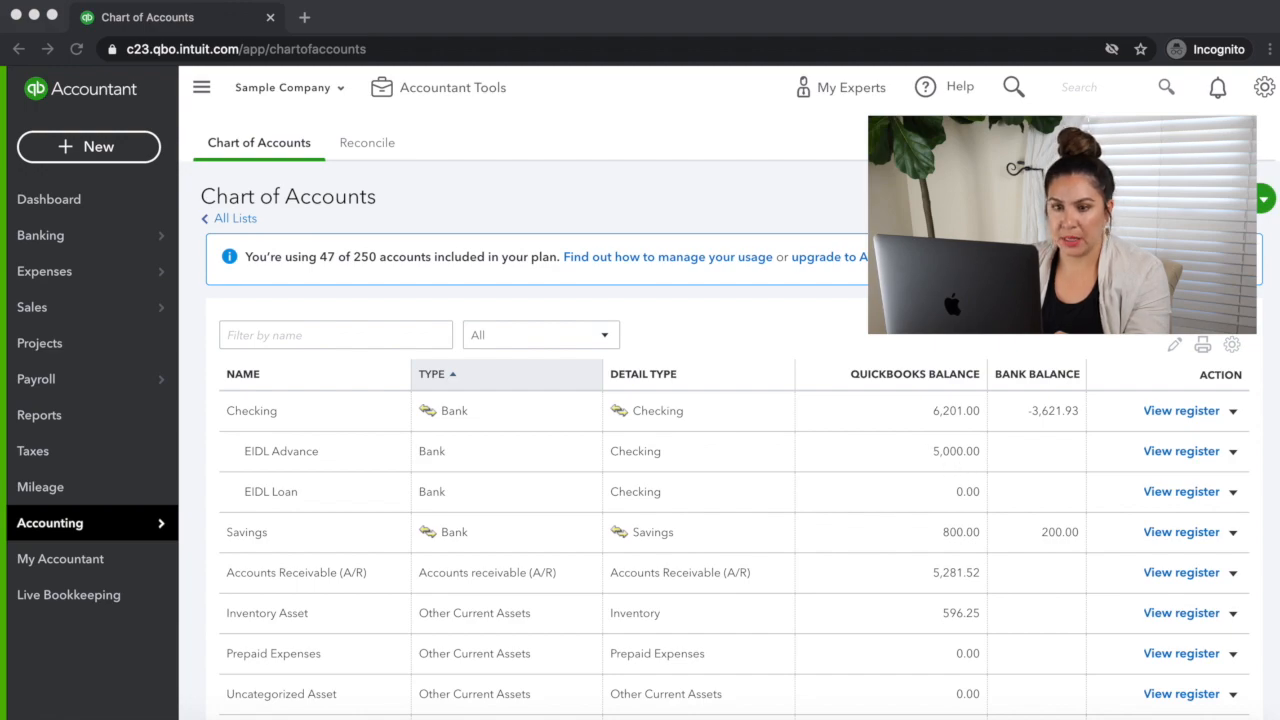
Step: Create a new expense with Brosnahan Insurance Agency as payee and Checking:EIDL Advance as payment account
click(106, 146)
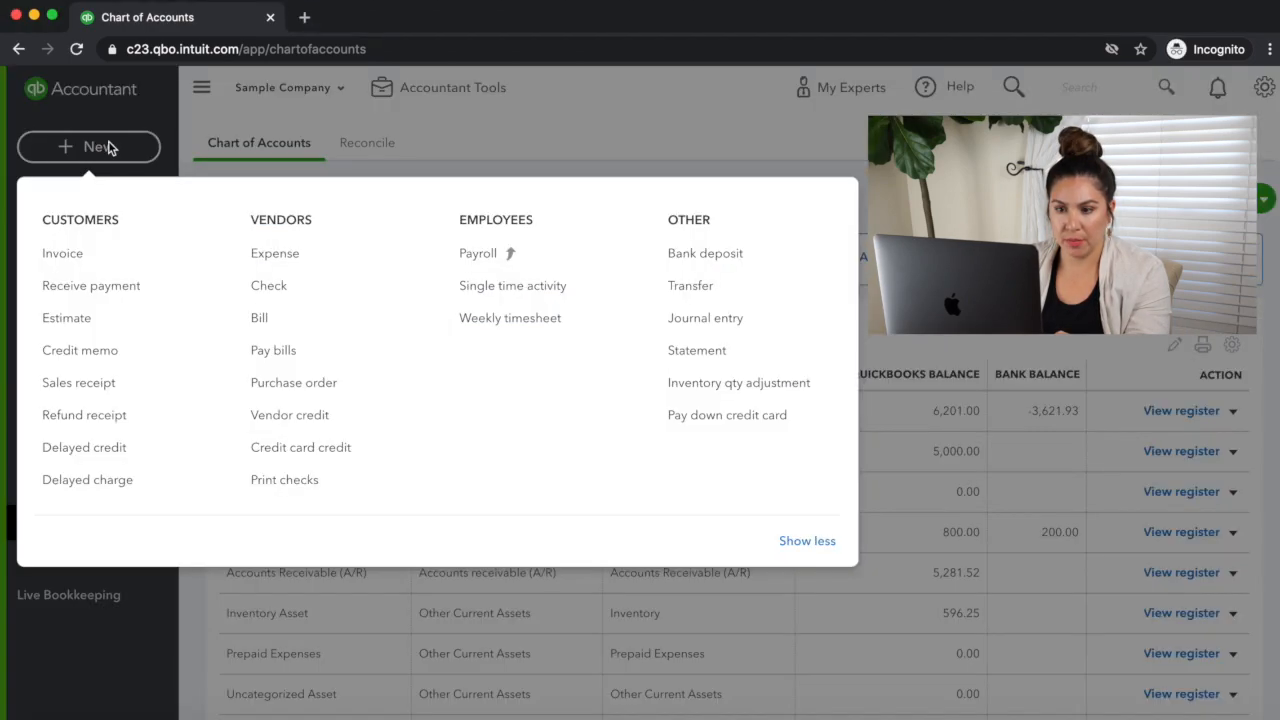
click(289, 272)
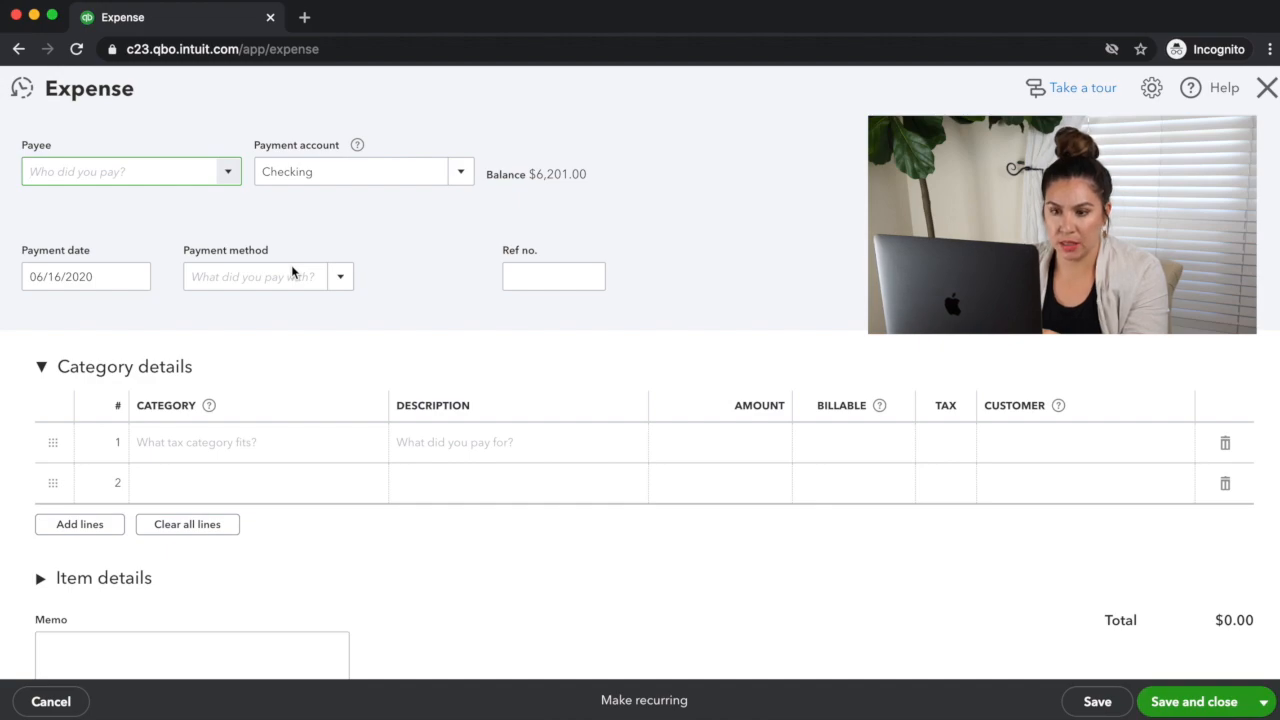
click(234, 180)
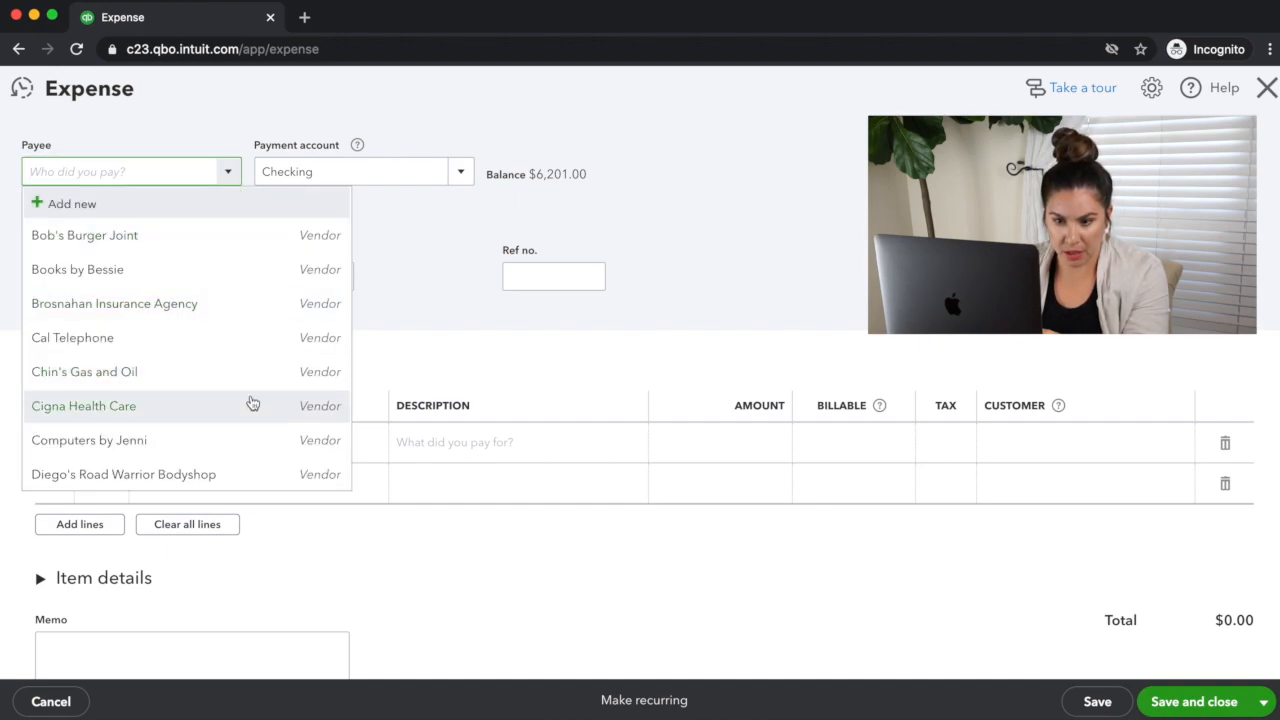
click(191, 305)
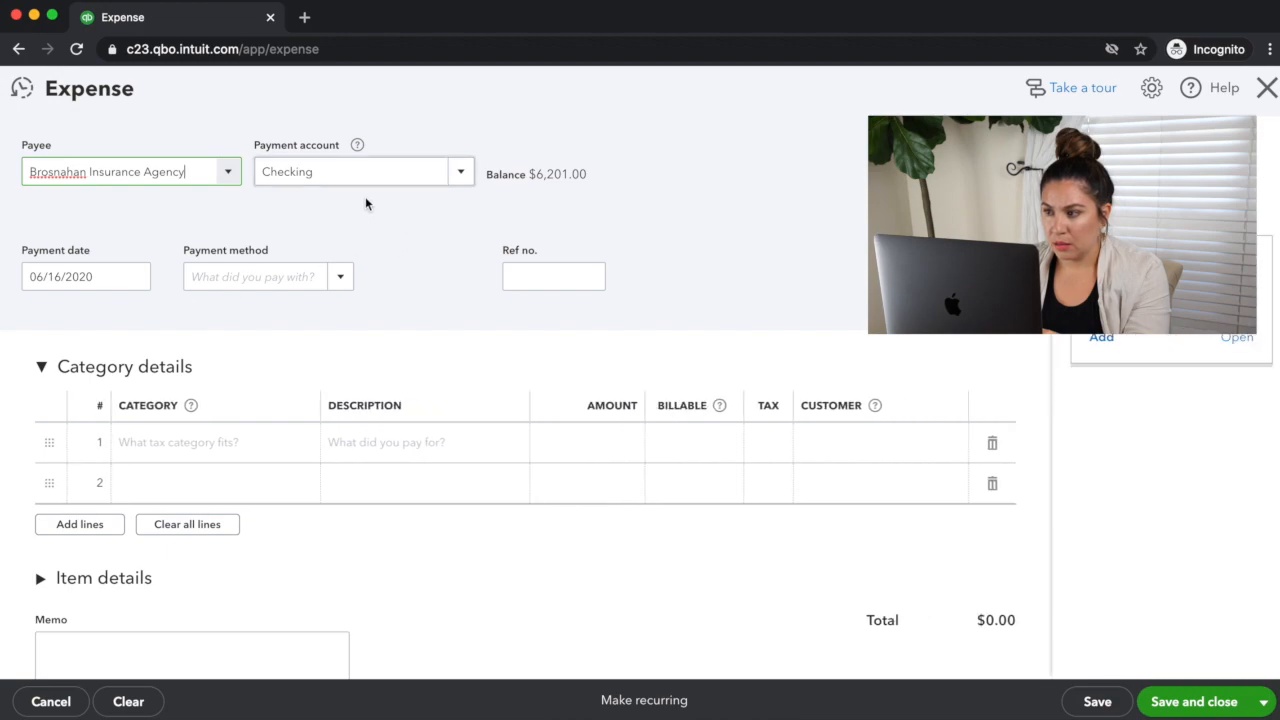
click(463, 175)
click(400, 239)
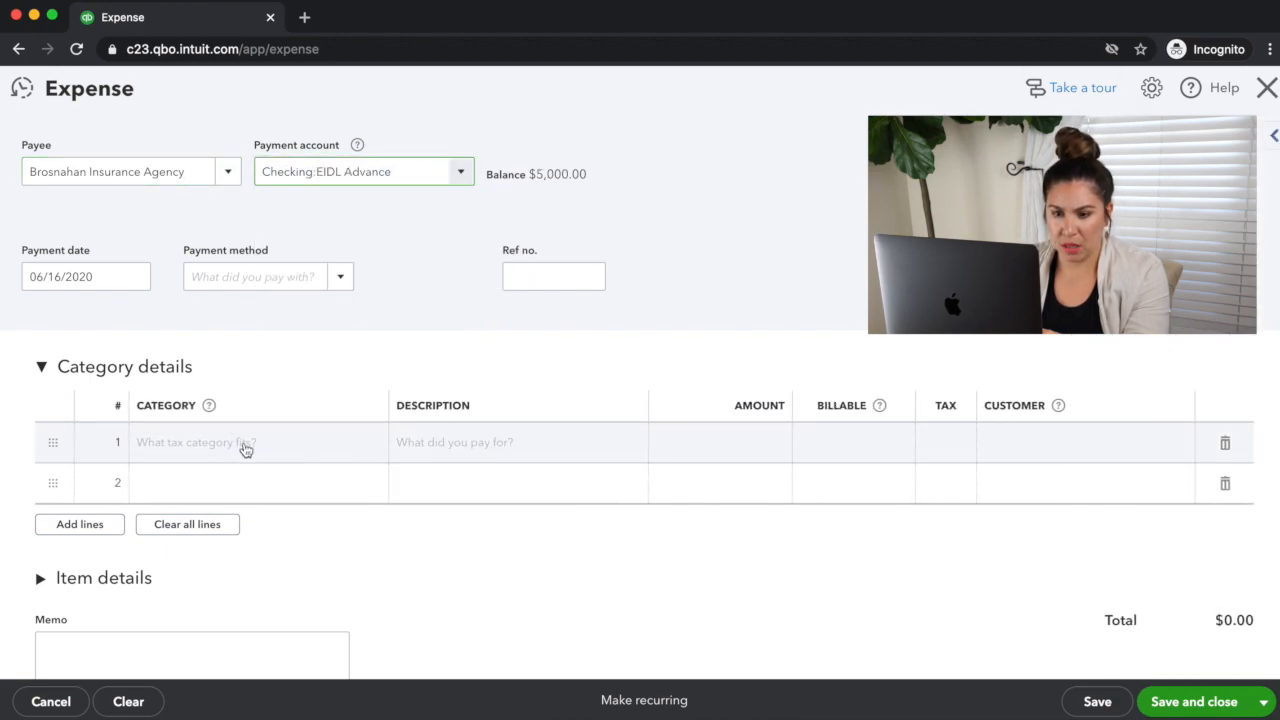
Step: Categorize the first expense line as Insurance:Workers Compensation and describe it as Annual Renewal
click(245, 446)
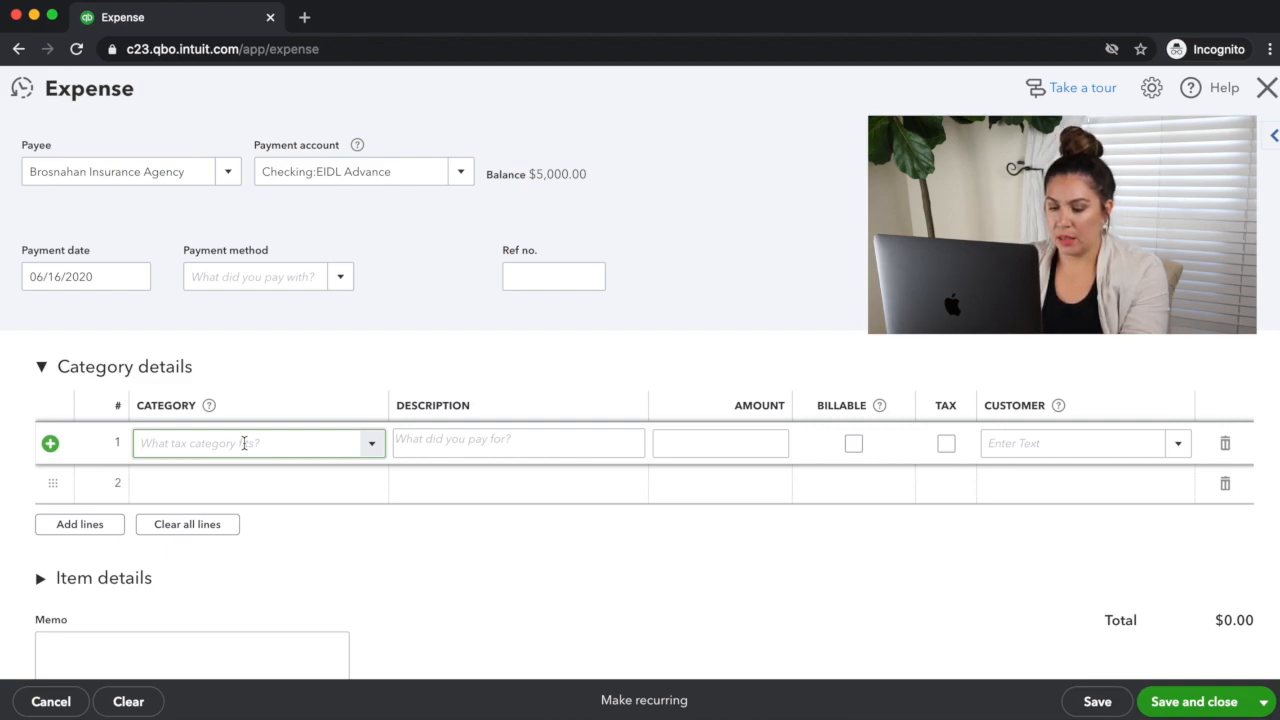
text(worker)
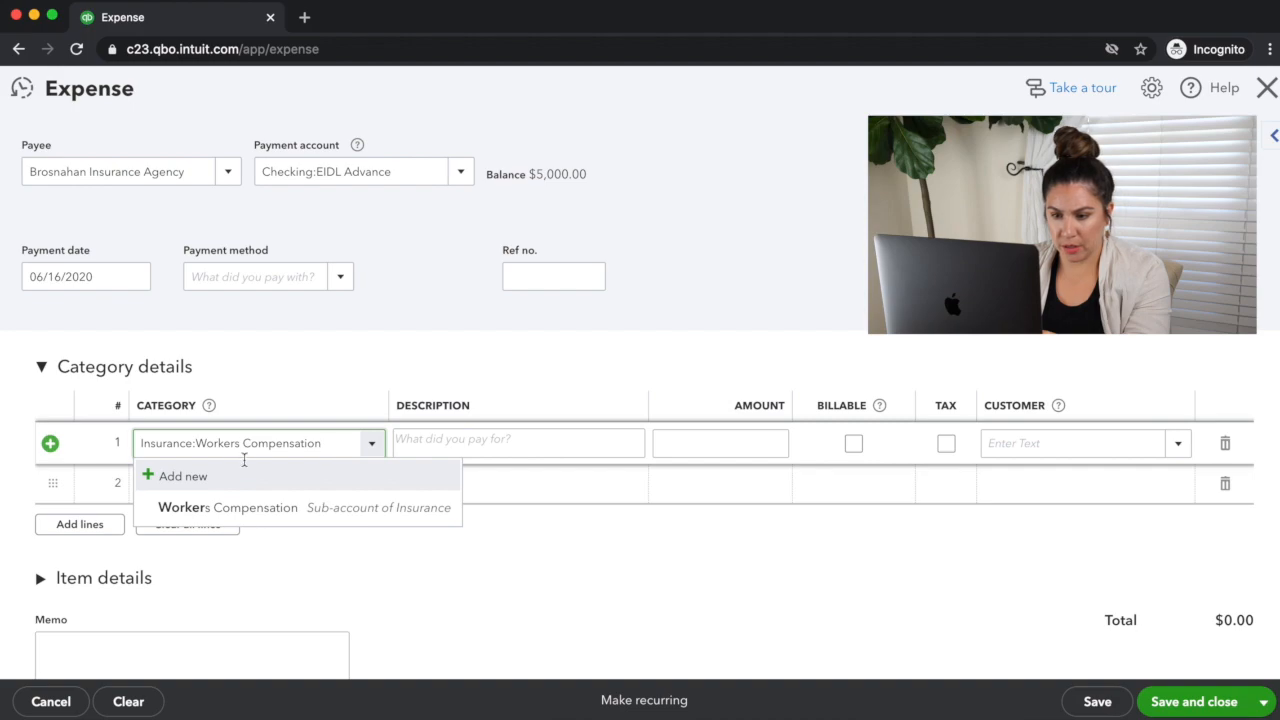
click(232, 508)
click(434, 443)
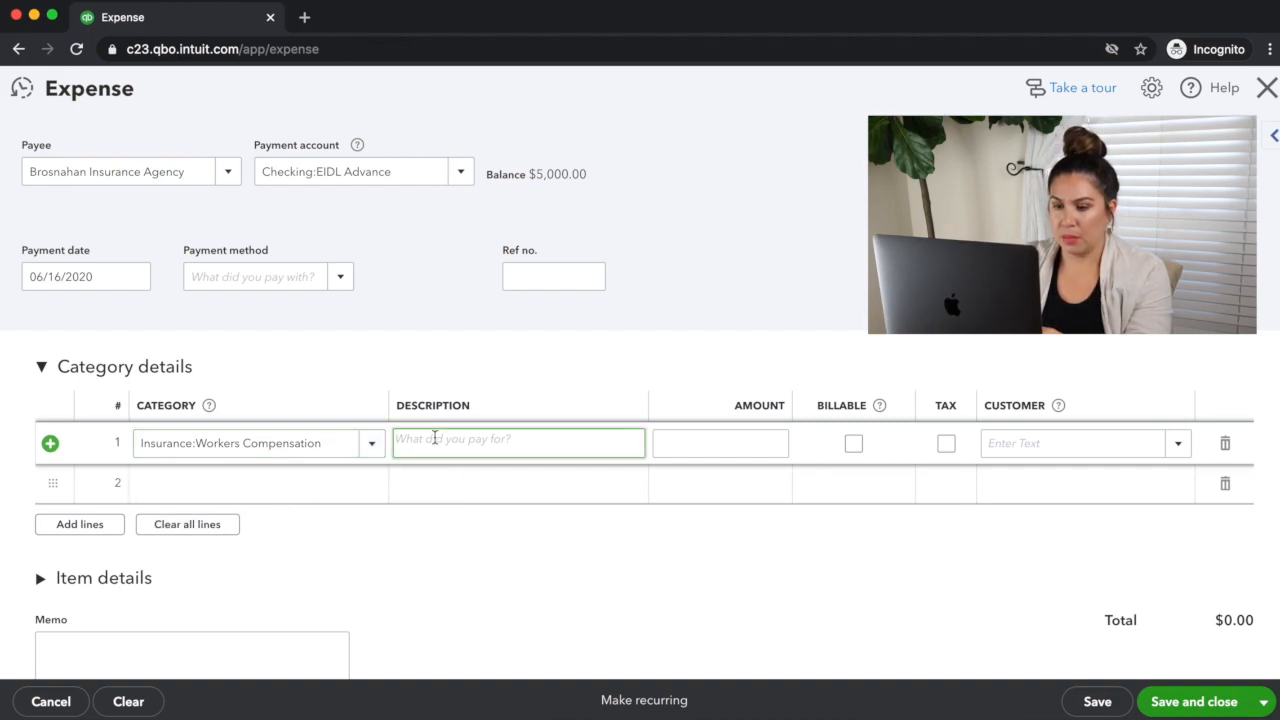
text(A)
key(BackSpace)
text(Annu)
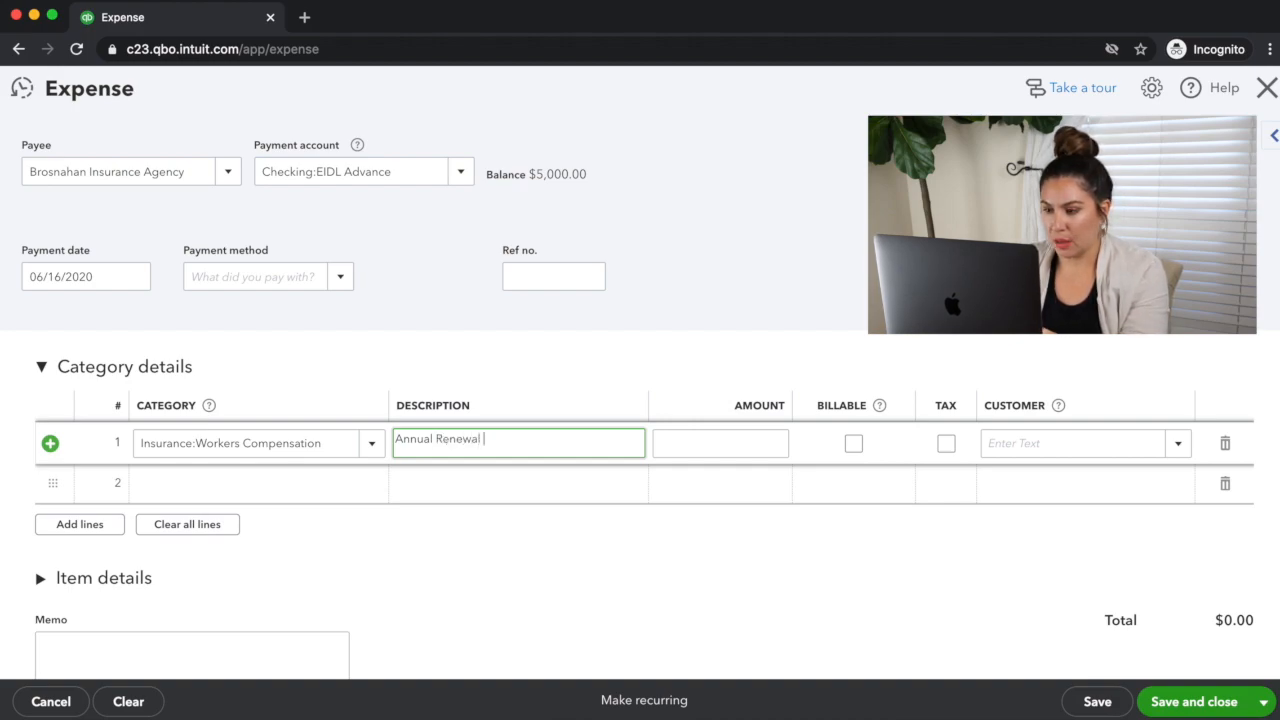
text(al Renewal)
Step: Enter 5000 as the amount of the workers compensation line, then save and close the expense
click(714, 454)
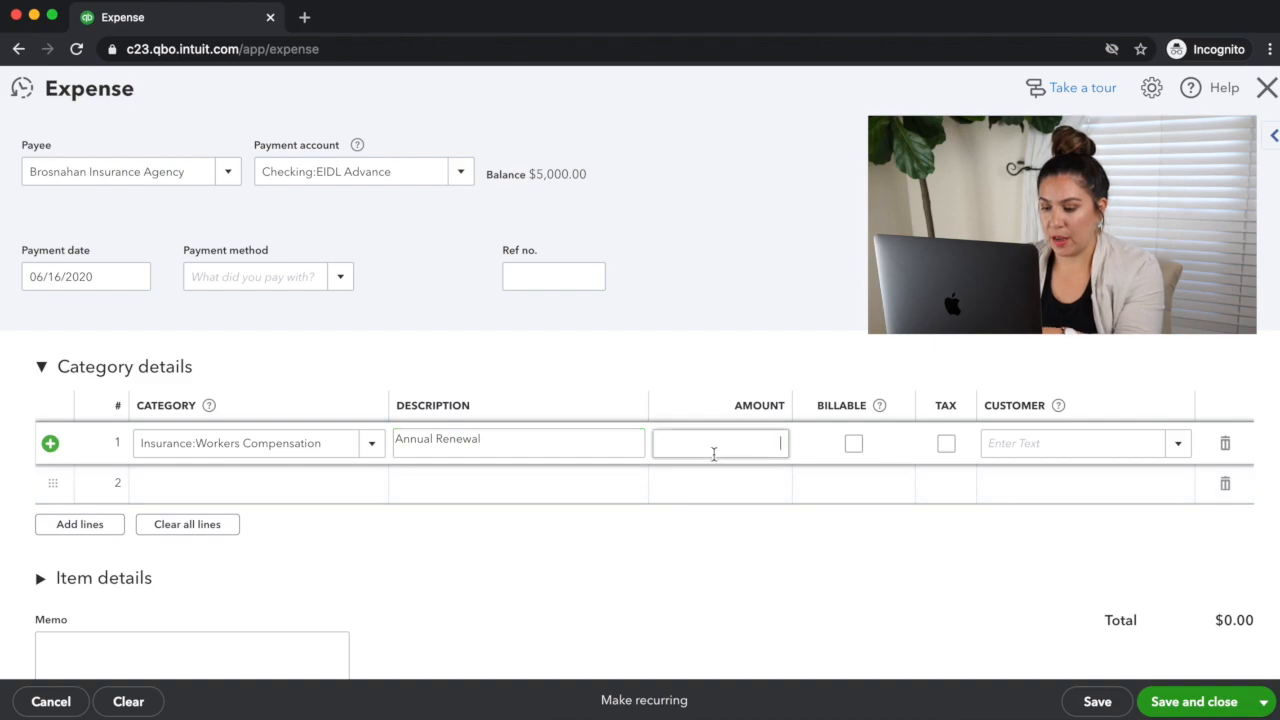
text(5,00)
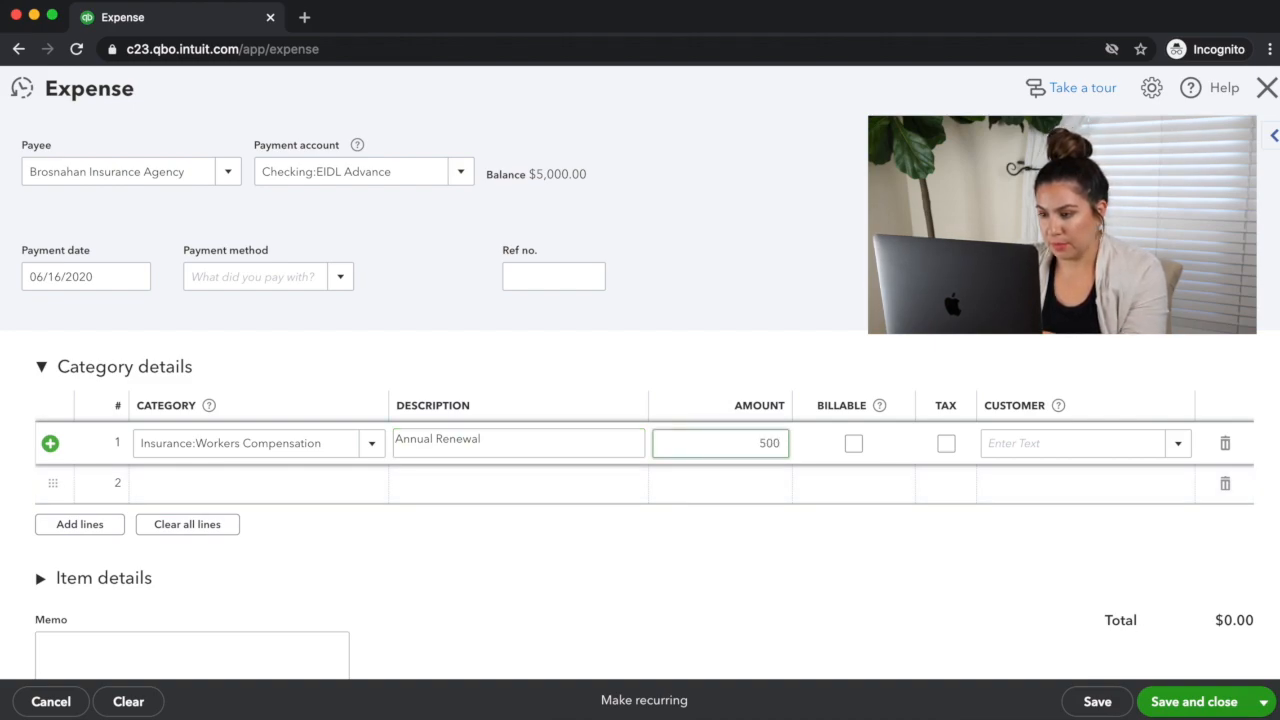
text(0)
click(1215, 705)
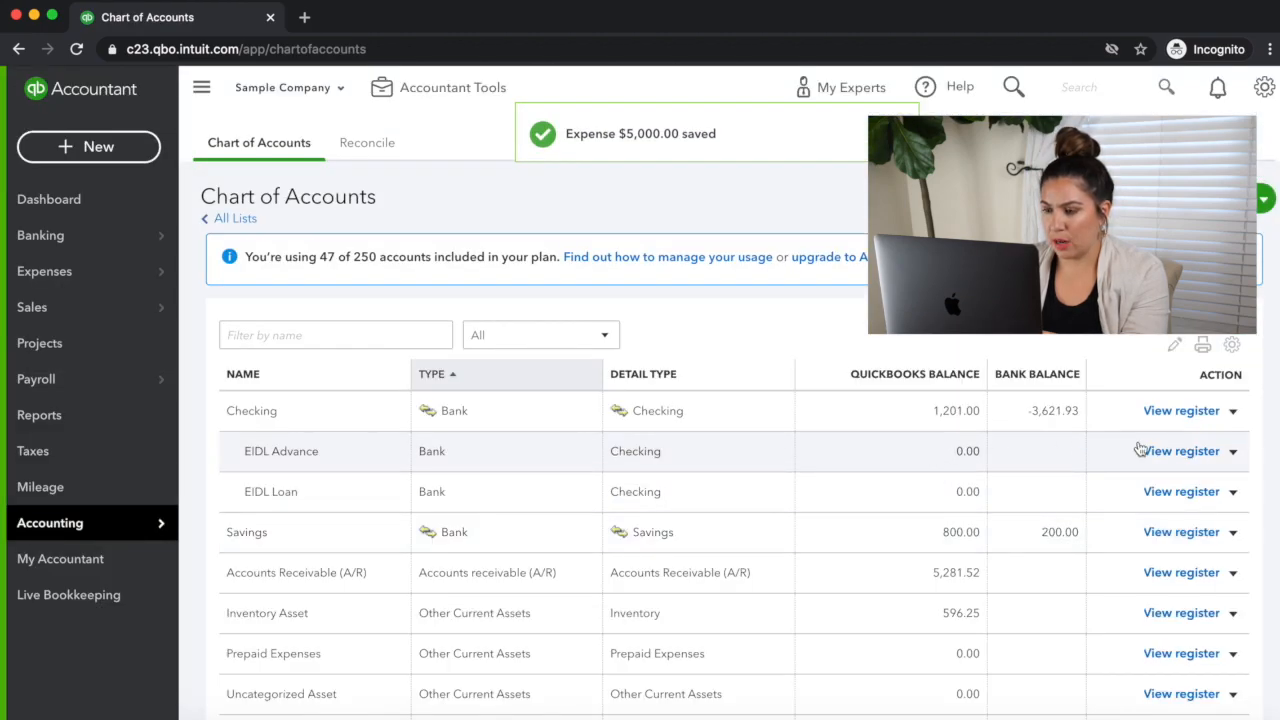
Step: Review the transactions in the EIDL Advance checking sub-account's register and return to the Chart of Accounts
click(1182, 451)
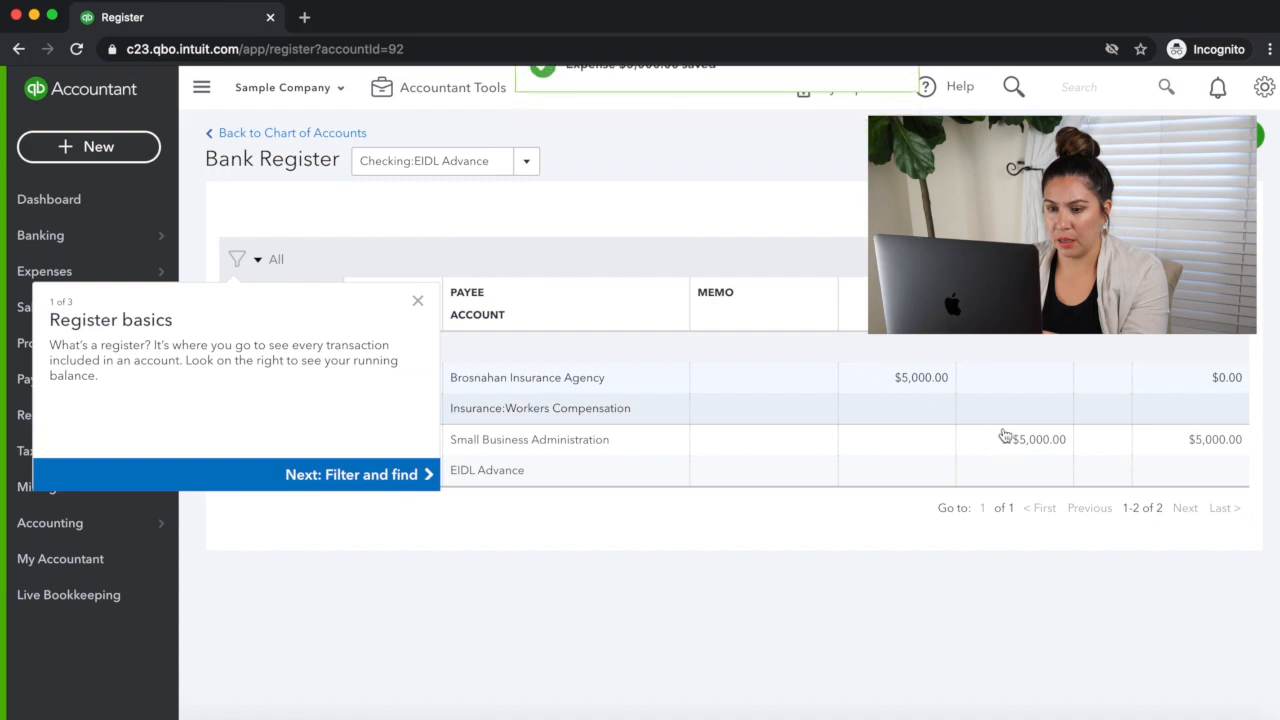
click(418, 301)
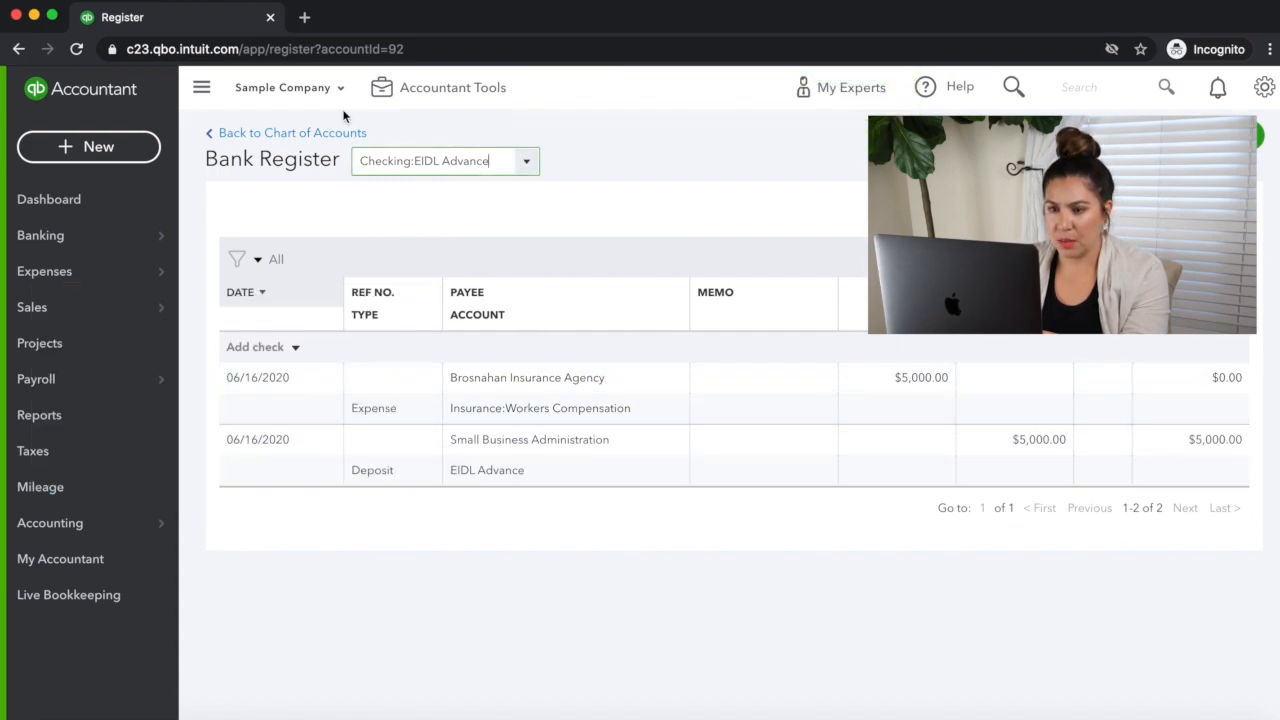
click(313, 132)
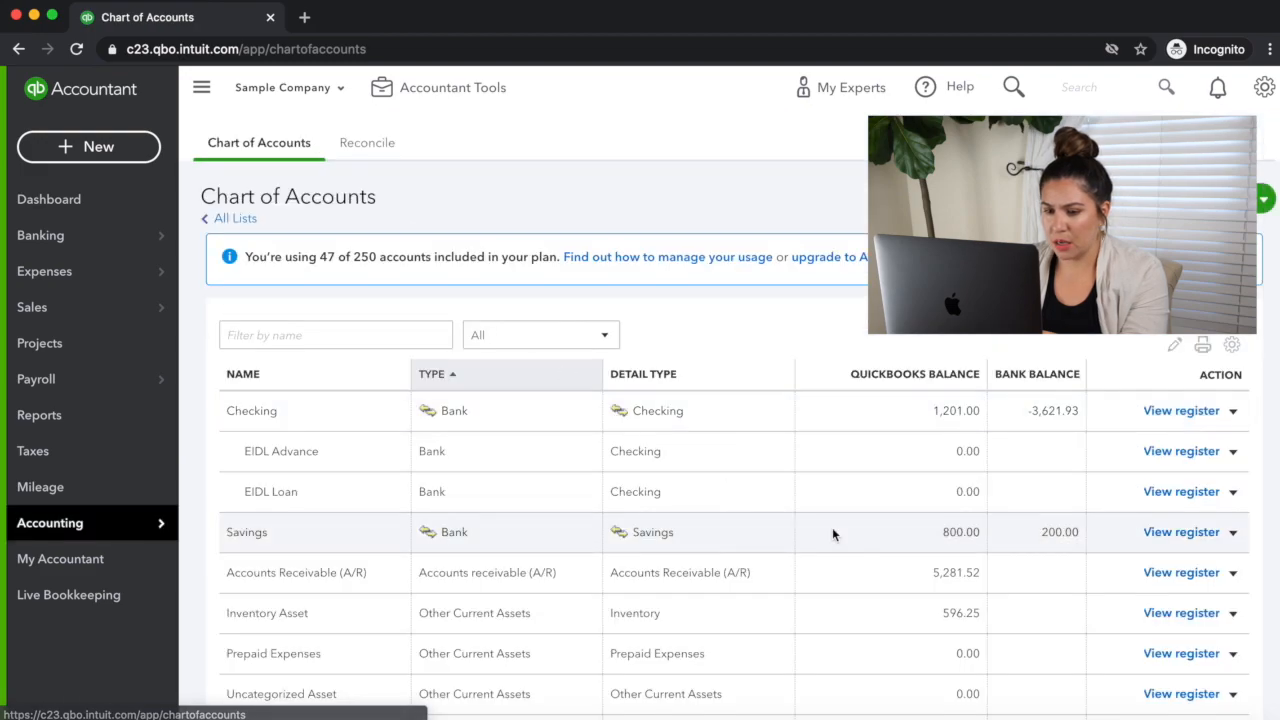
Step: Open the register of the EIDL Advance Other Current Liabilities account and dismiss the Register basics tip
scroll(832, 527, down, 2)
scroll(928, 409, down, 6)
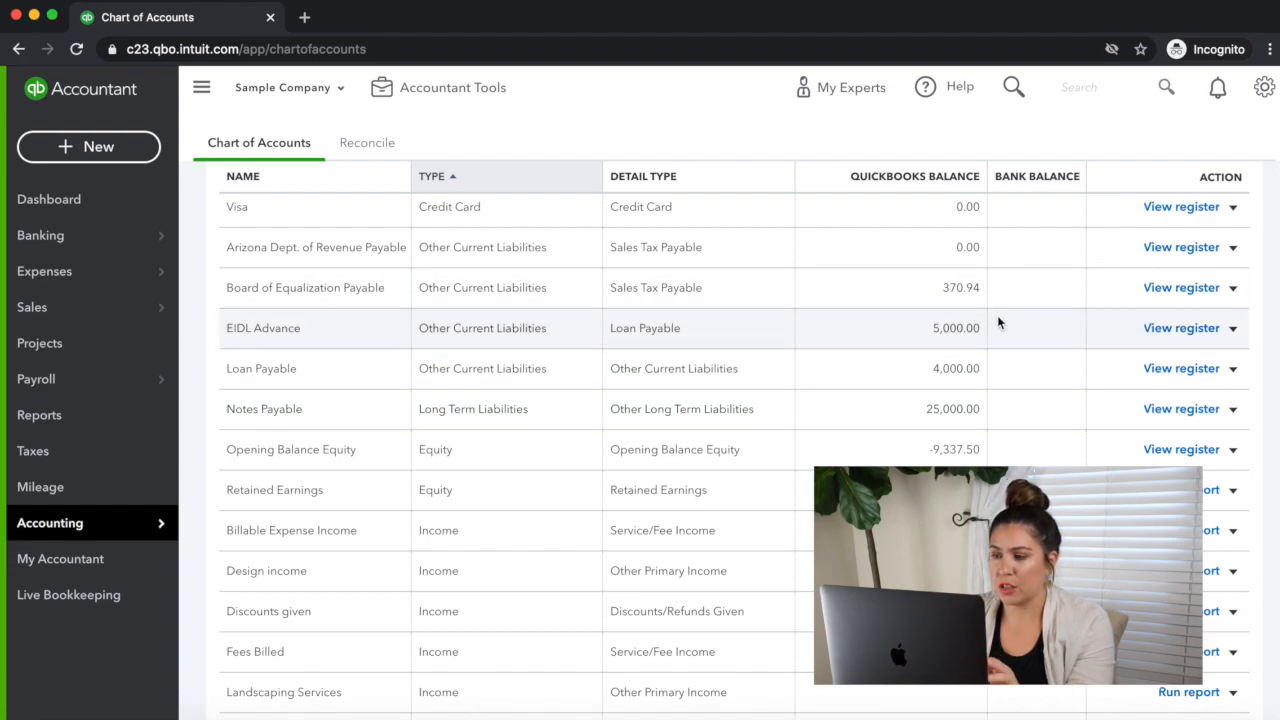
click(1182, 328)
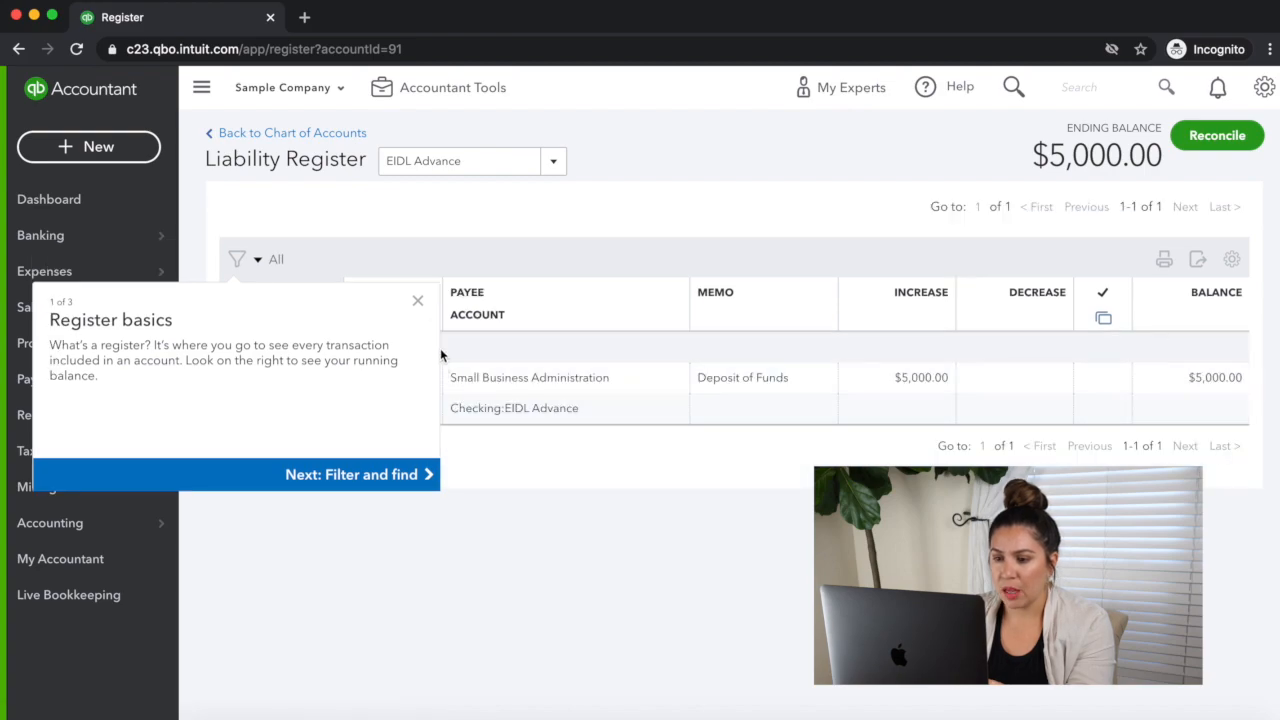
click(417, 300)
scroll(494, 553, down, 1)
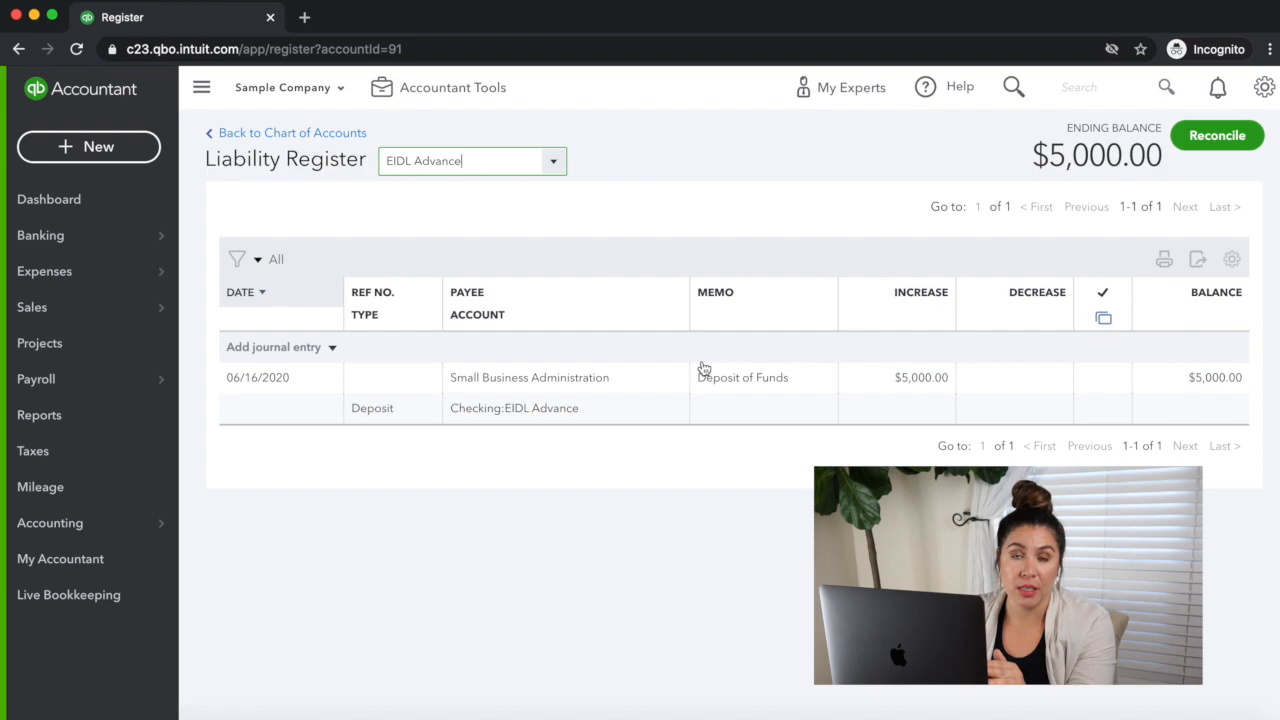
Step: Add a journal entry to the EIDL Advance liability register with payee Small Business Administration and a decrease of 5,000
click(270, 348)
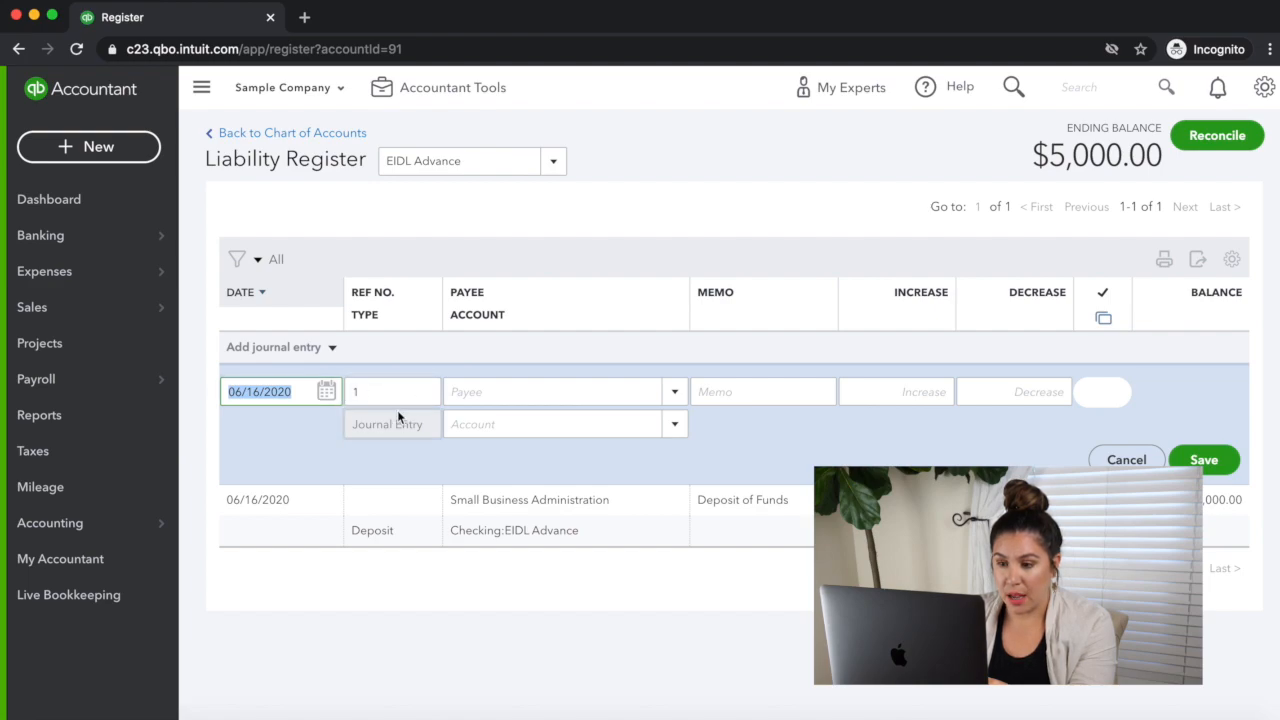
click(522, 394)
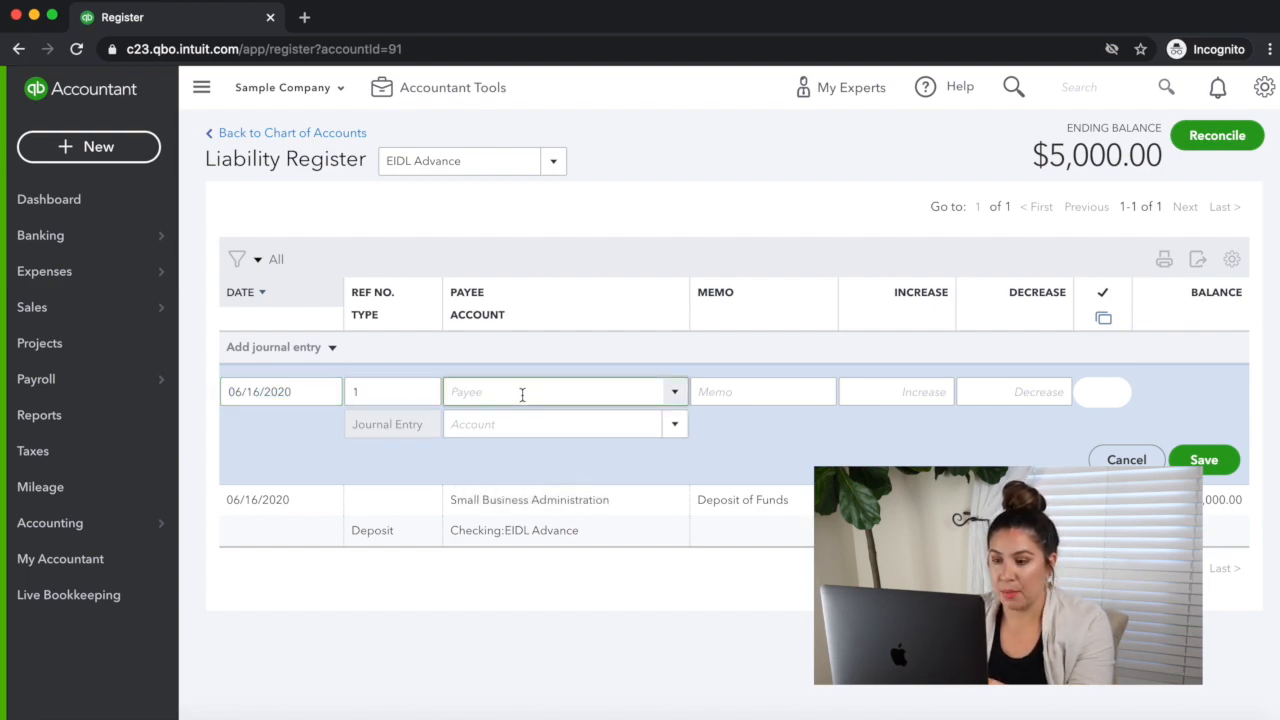
text(s)
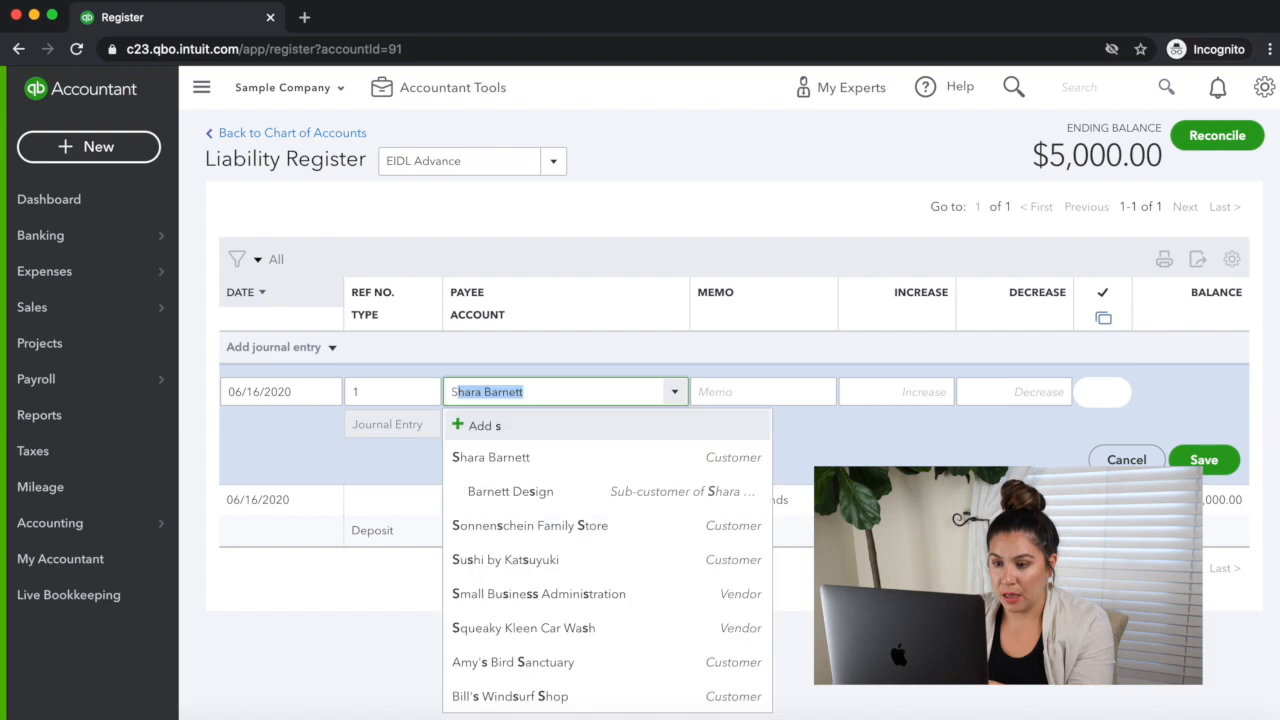
text(mall Business Administration)
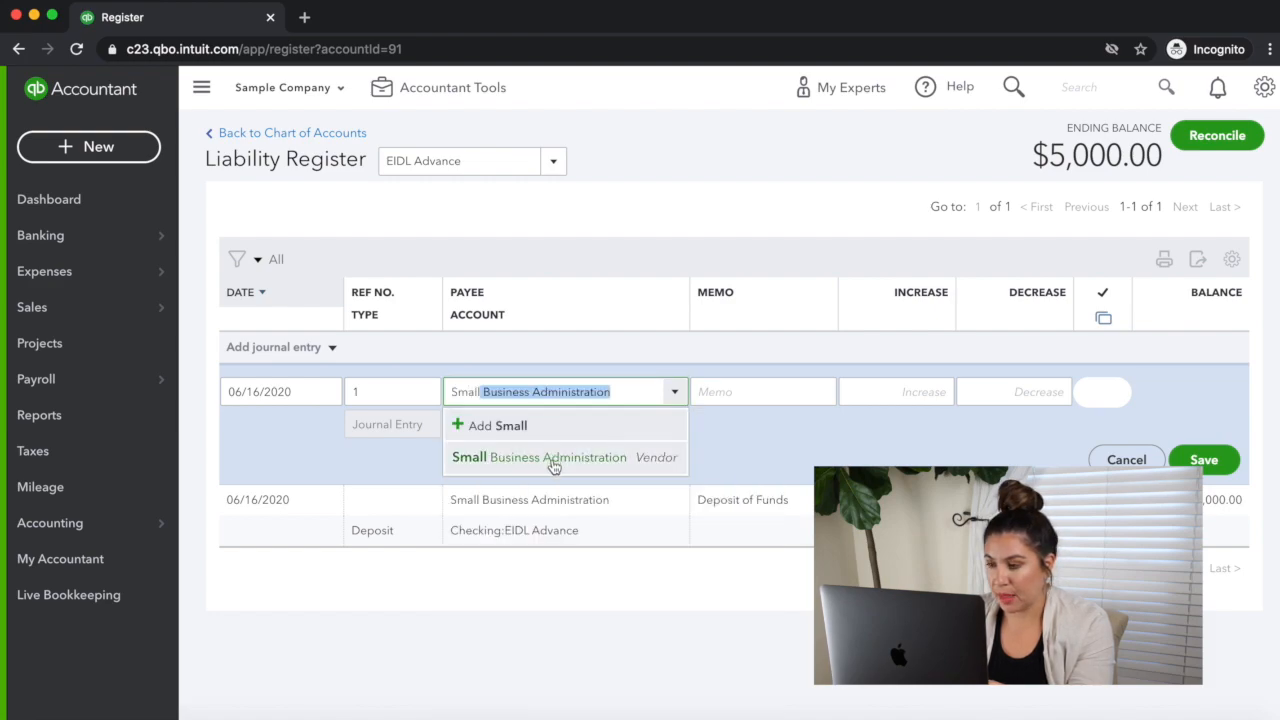
click(576, 458)
click(975, 392)
text(5,000)
Step: Create a new offset account for the entry named Covid-19 Relief Fund, with type Other Expense and detail type Other Miscellaneous Expense, and save it
click(486, 426)
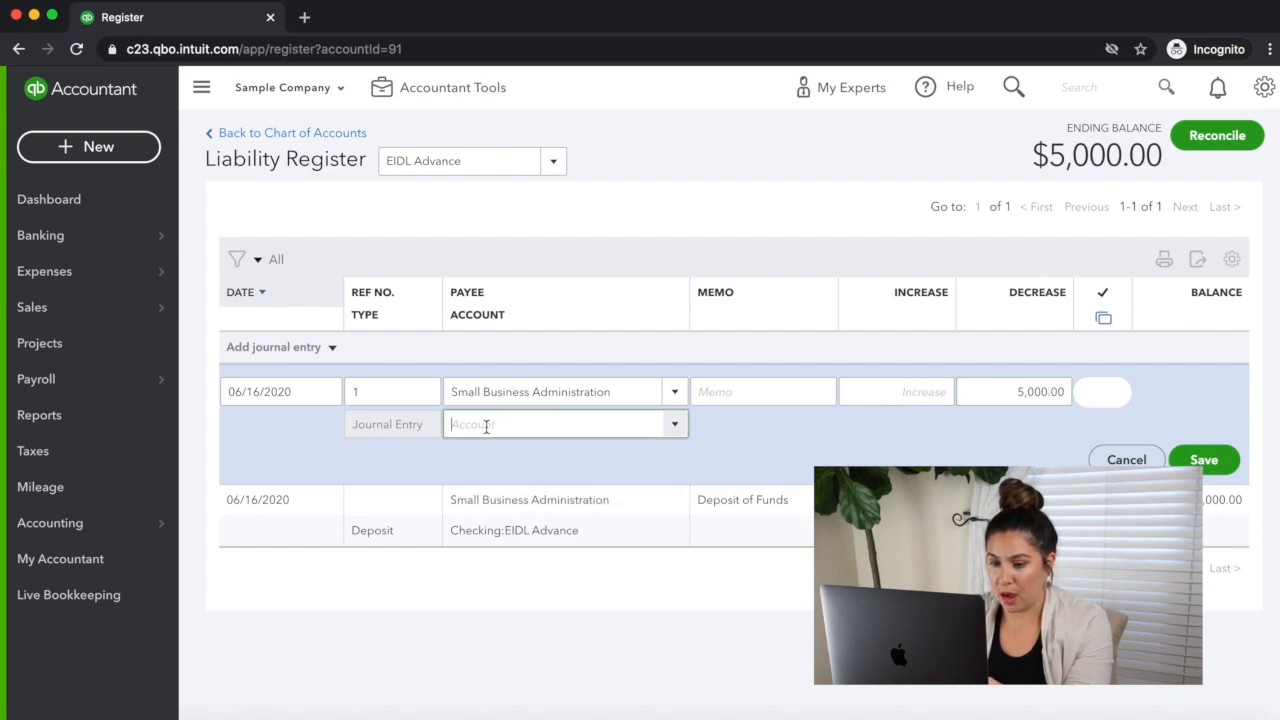
click(675, 424)
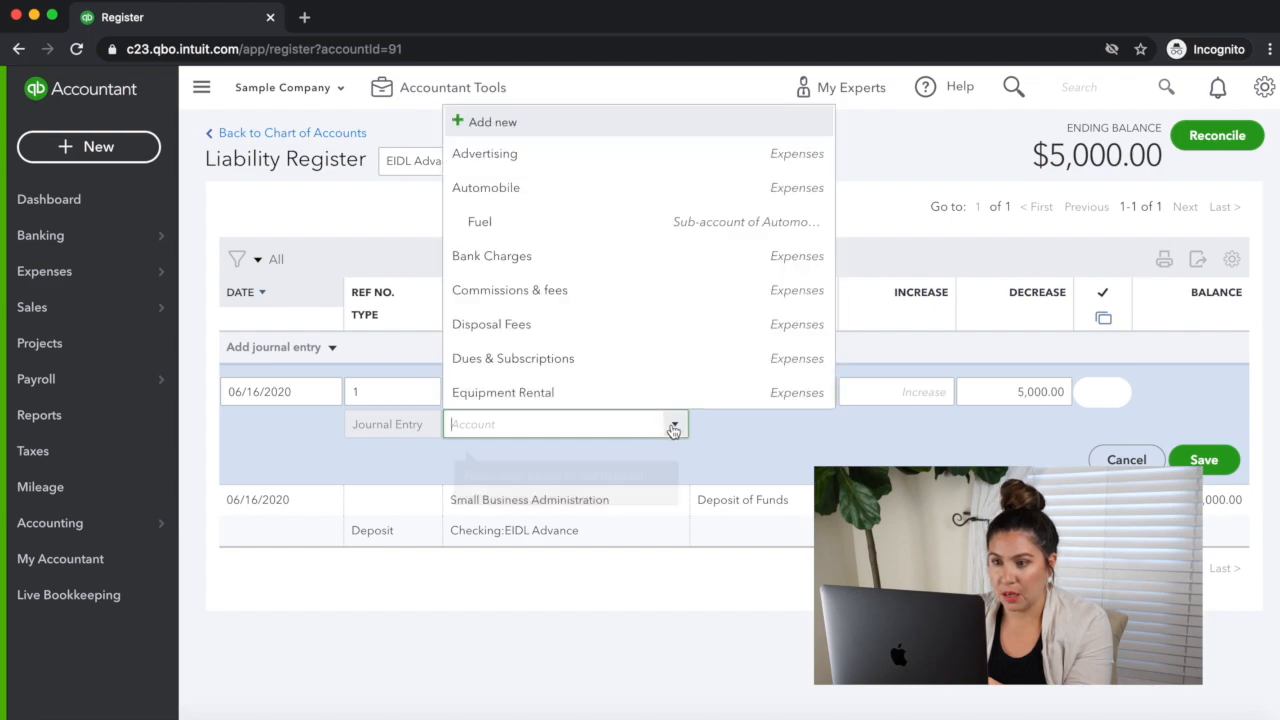
click(458, 122)
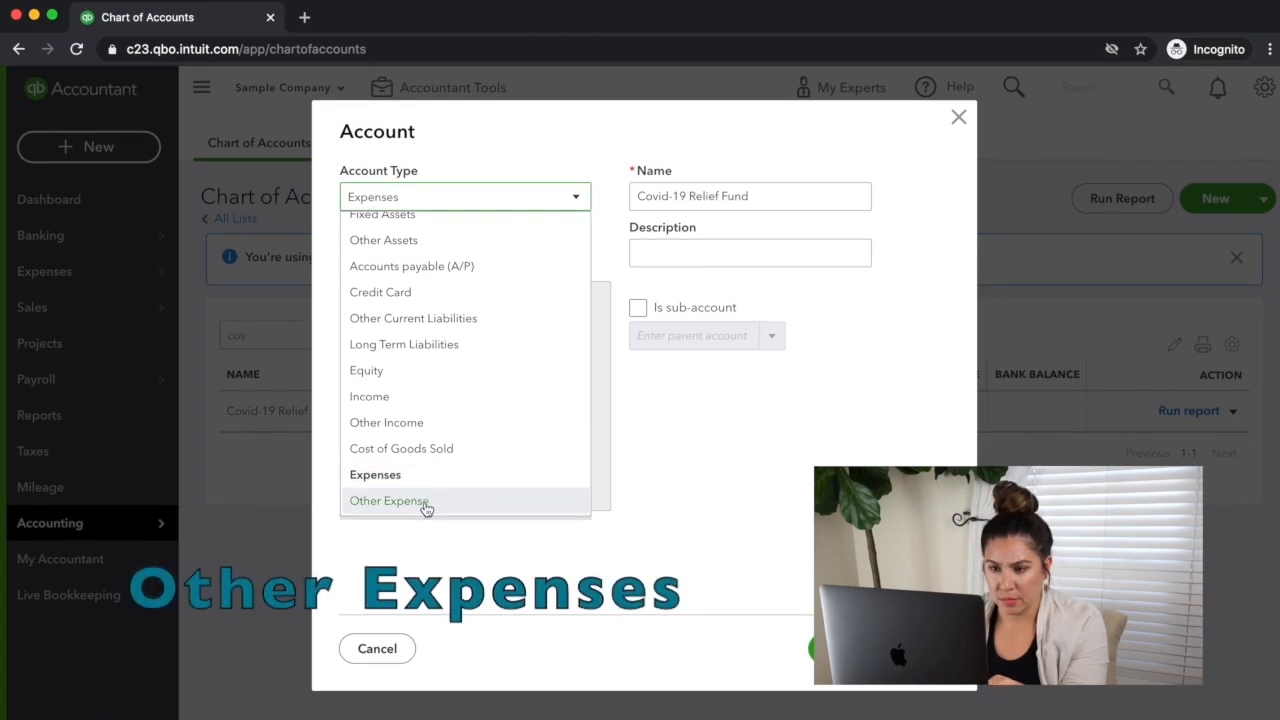
click(426, 509)
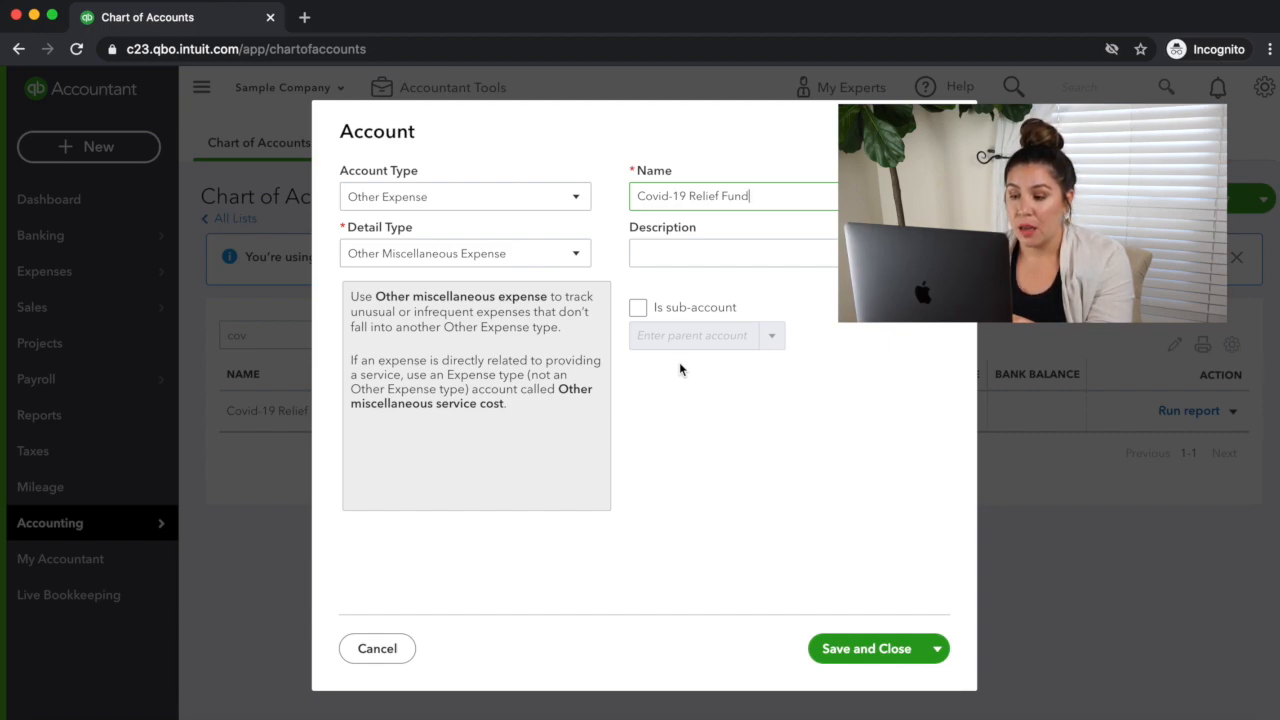
click(866, 648)
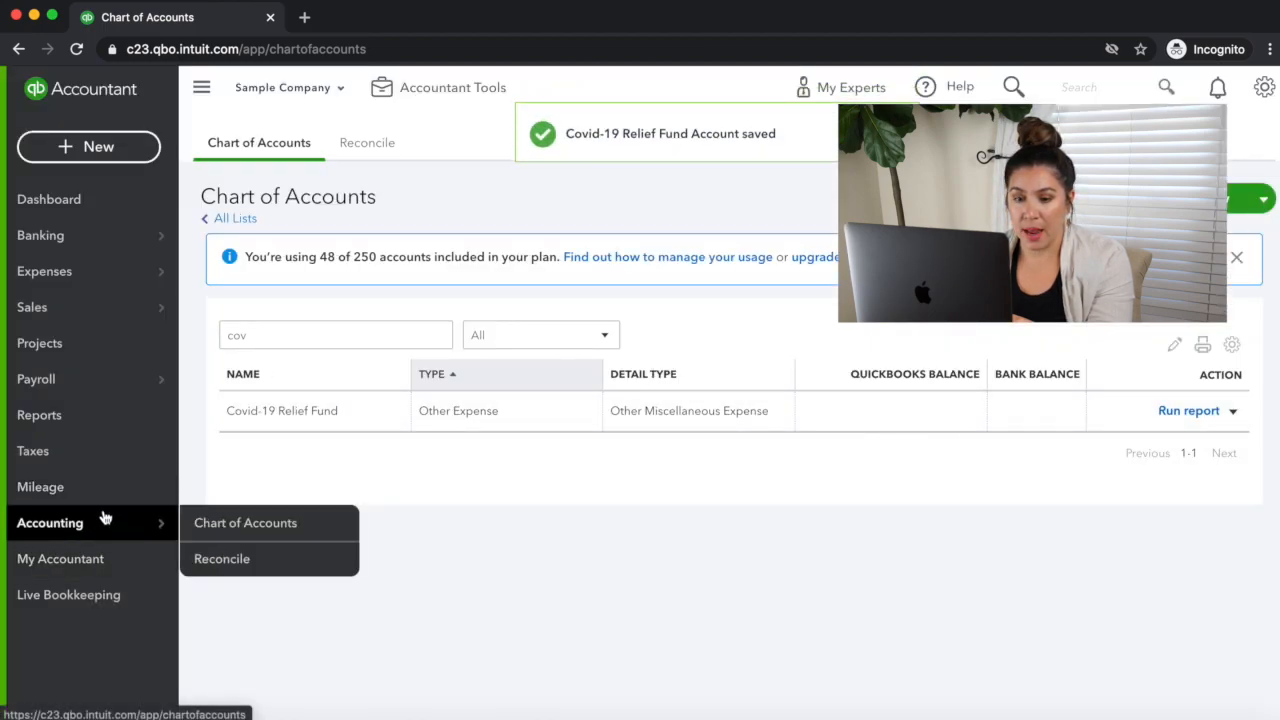
Step: Open the Profit and Loss report and compare its Workers Compensation expense with the Covid-19 Relief Fund line under Other Expenses
click(55, 414)
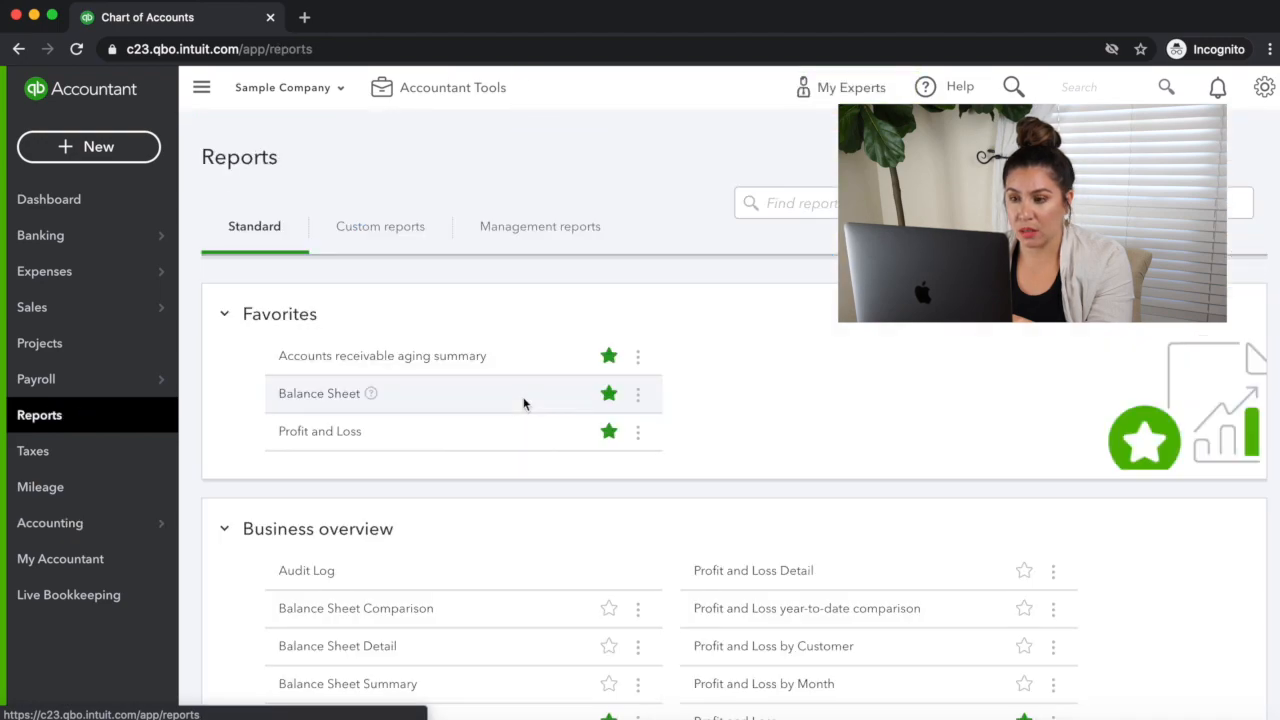
click(323, 431)
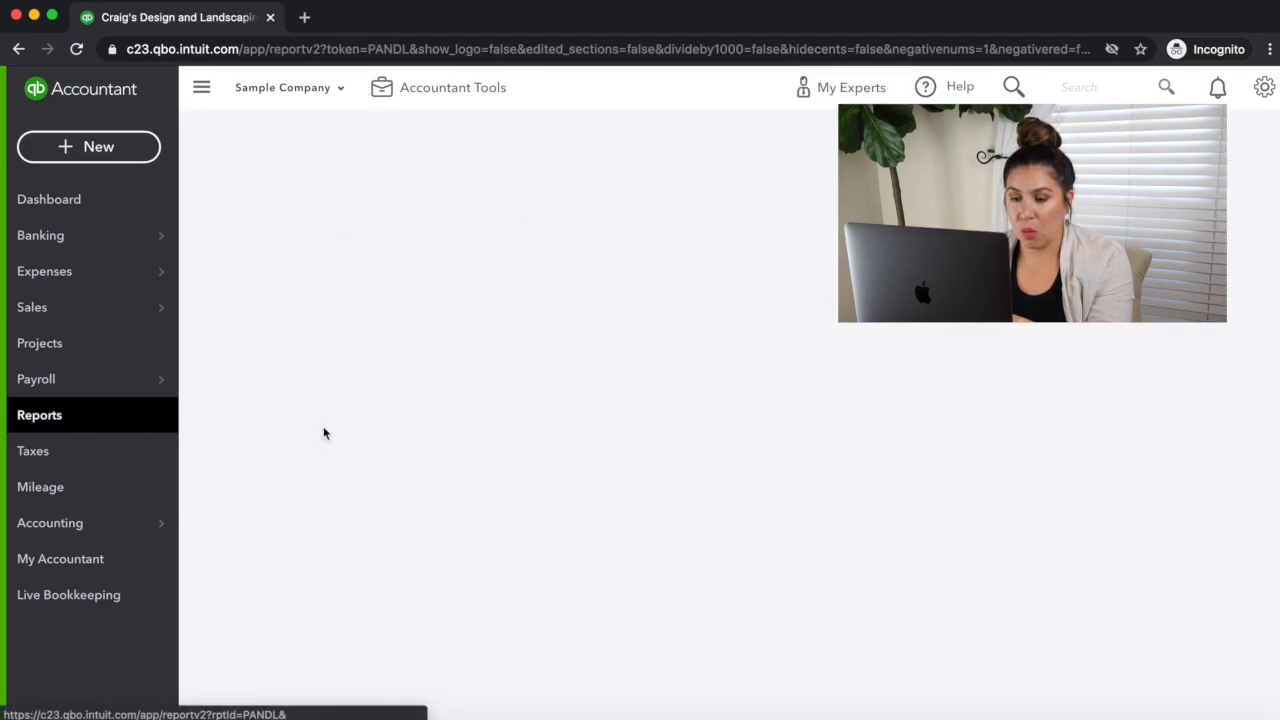
scroll(562, 338, down, 15)
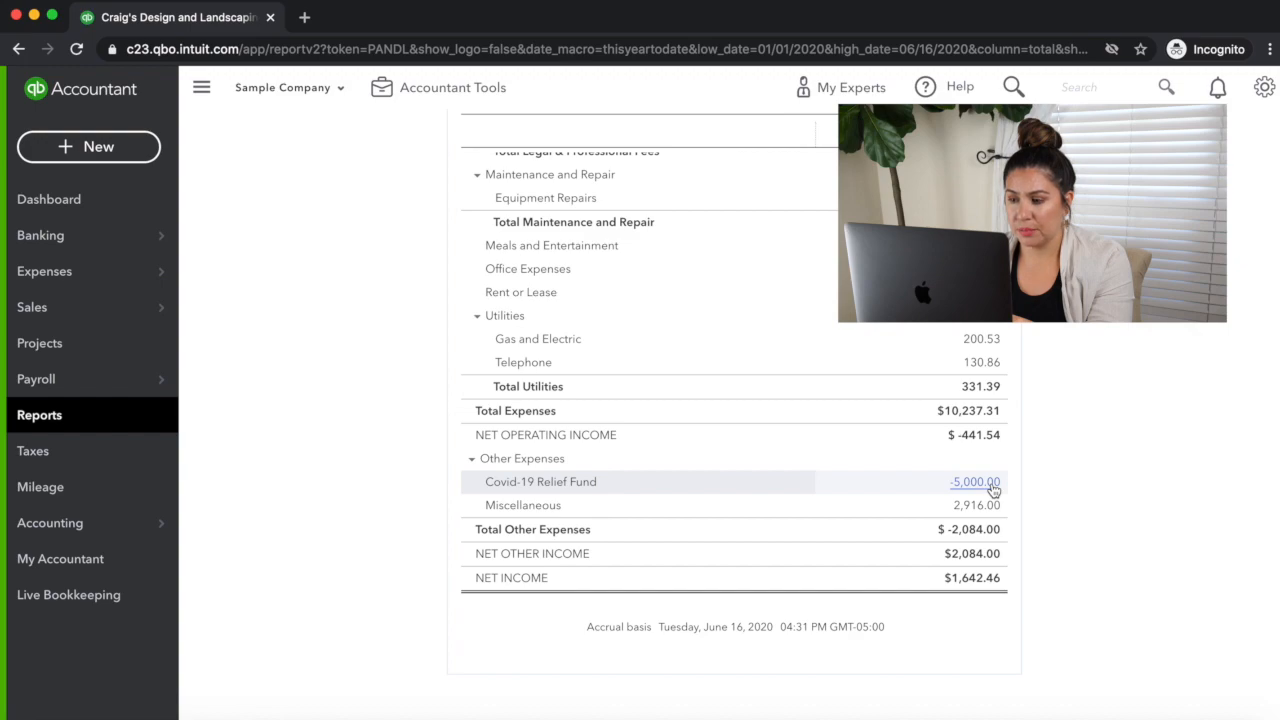
scroll(993, 489, up, 5)
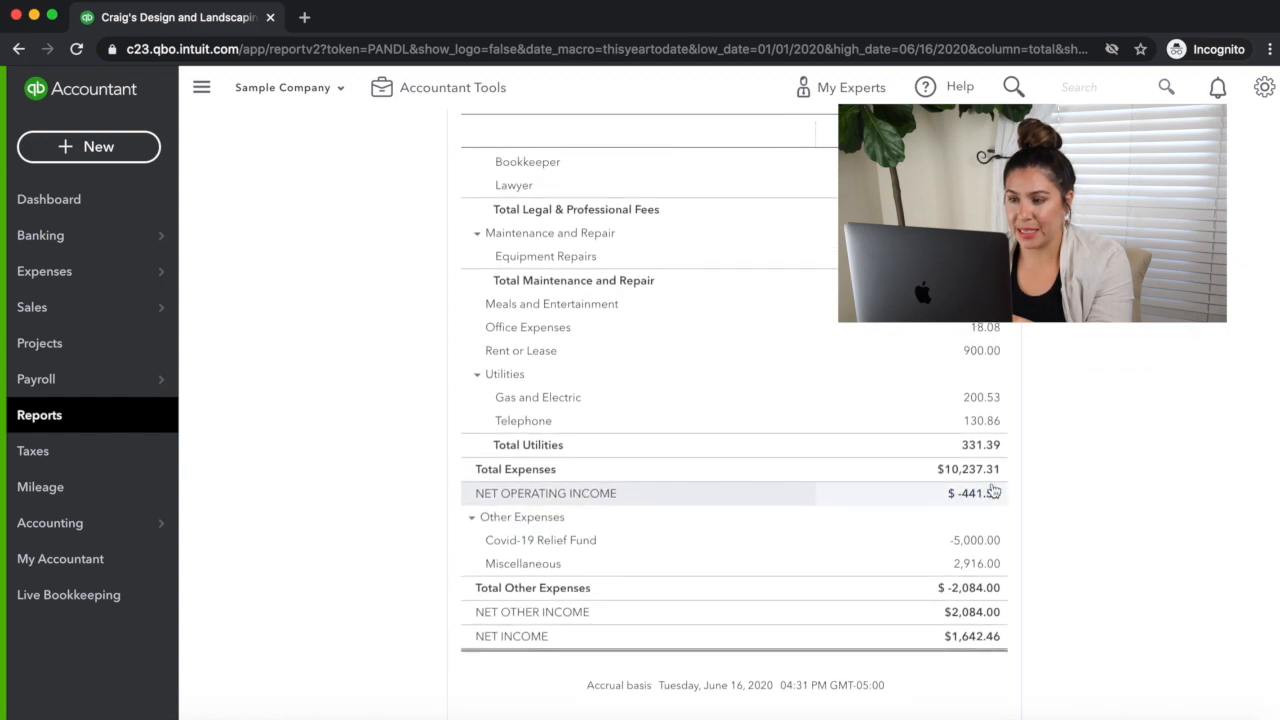
scroll(991, 510, up, 4)
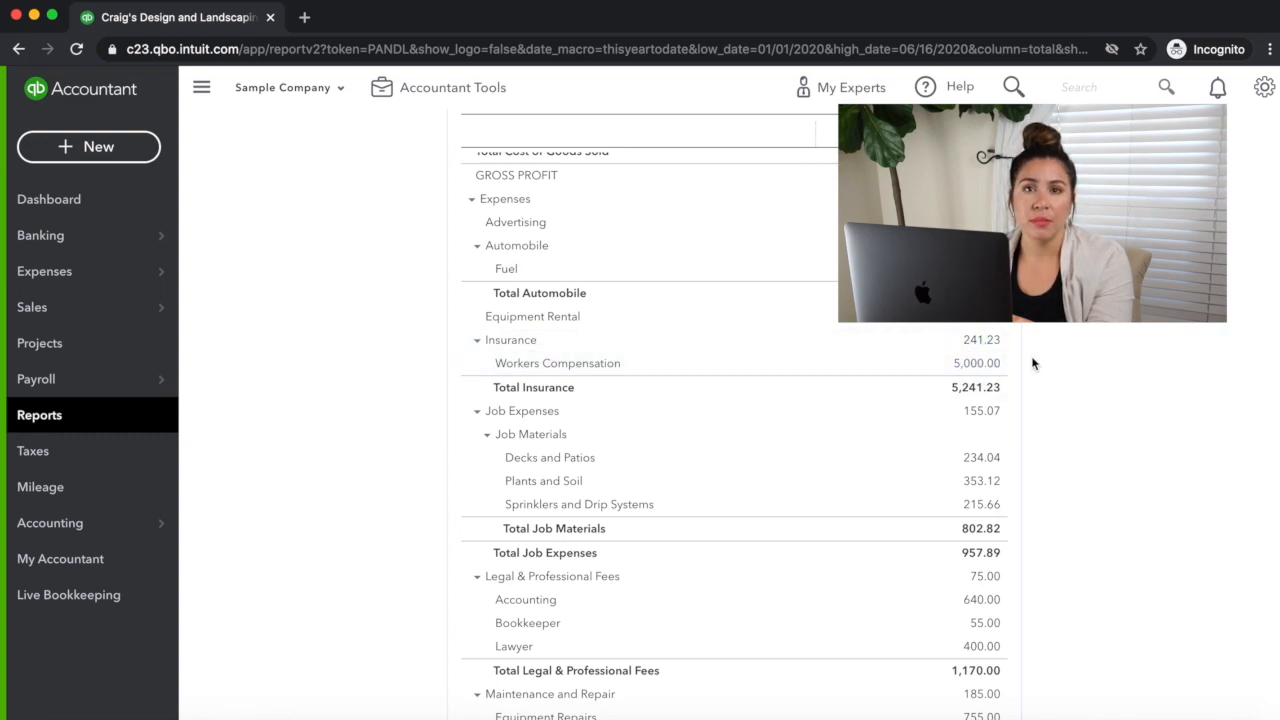
scroll(911, 528, down, 10)
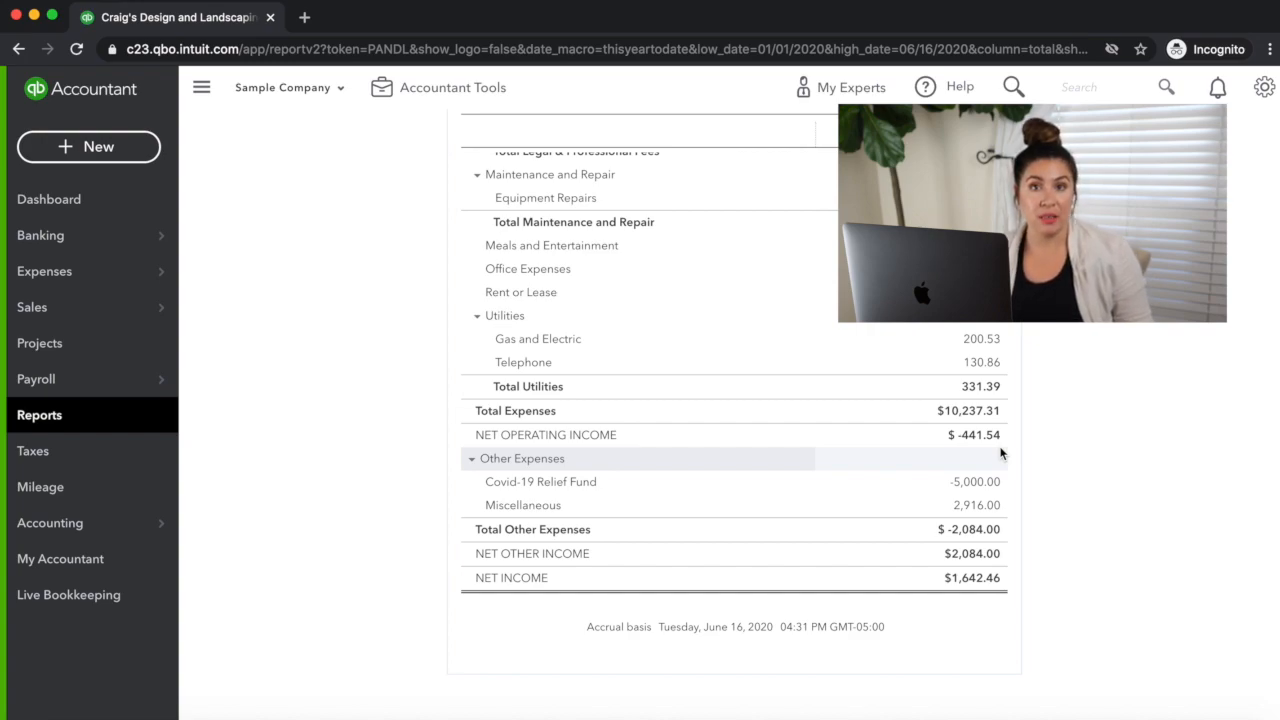
Step: Drill down from the Covid-19 Relief Fund amount to its journal entry, review the debit and credit lines, and close the entry
click(978, 482)
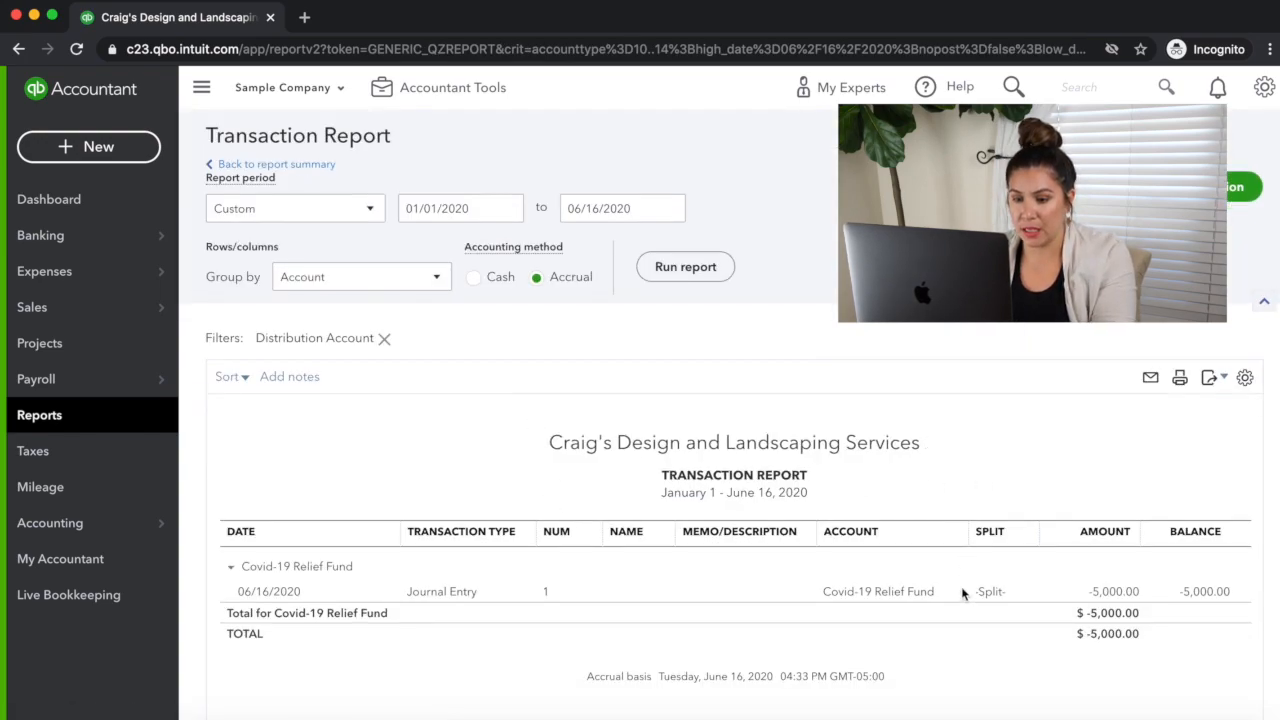
click(1113, 592)
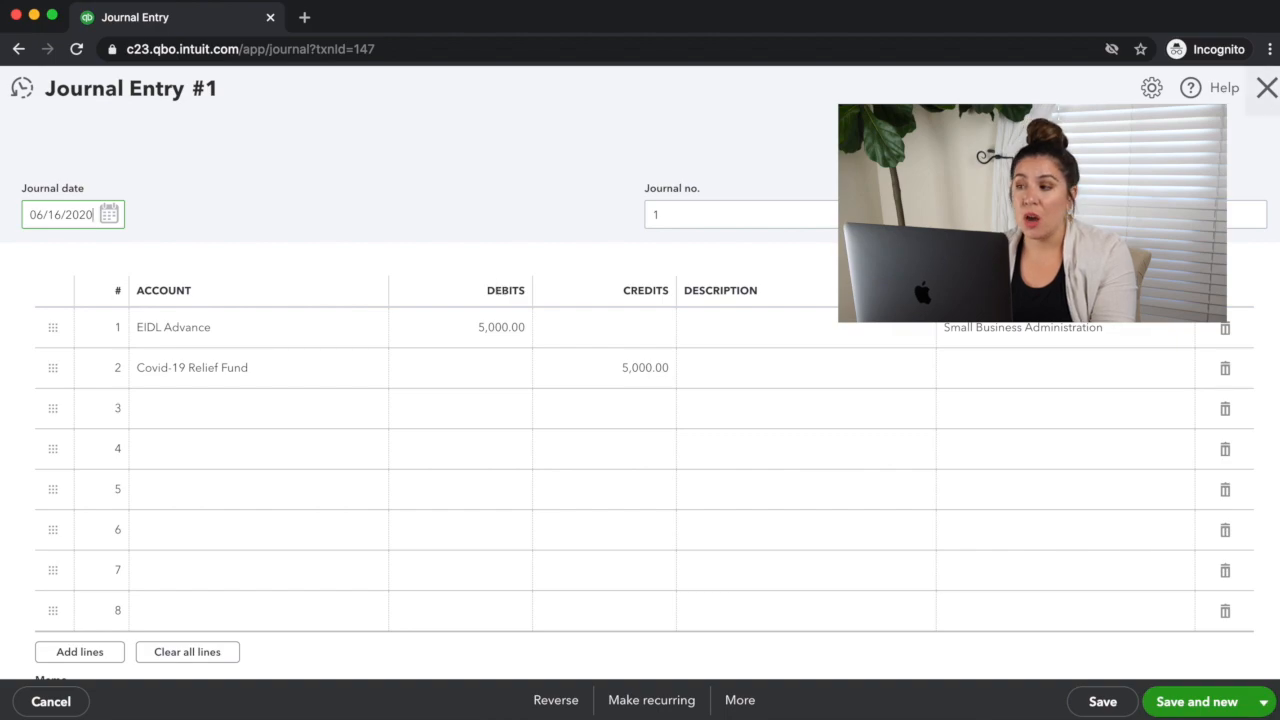
click(1266, 88)
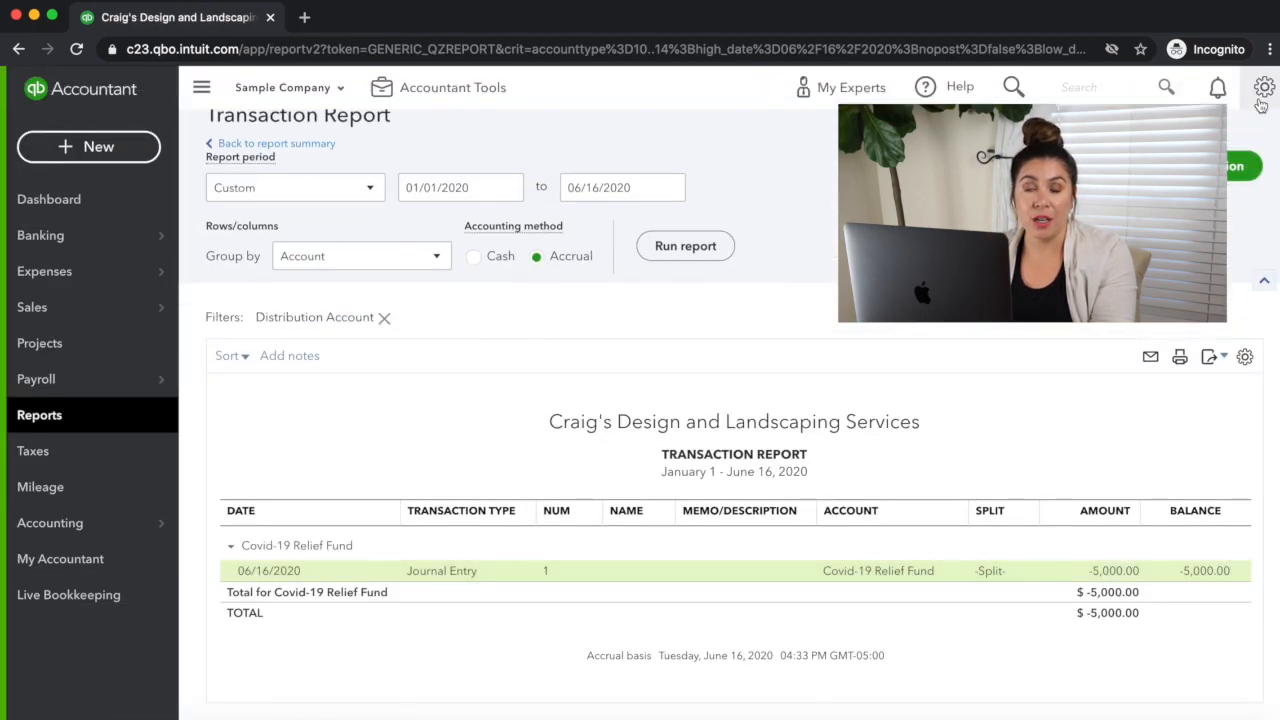